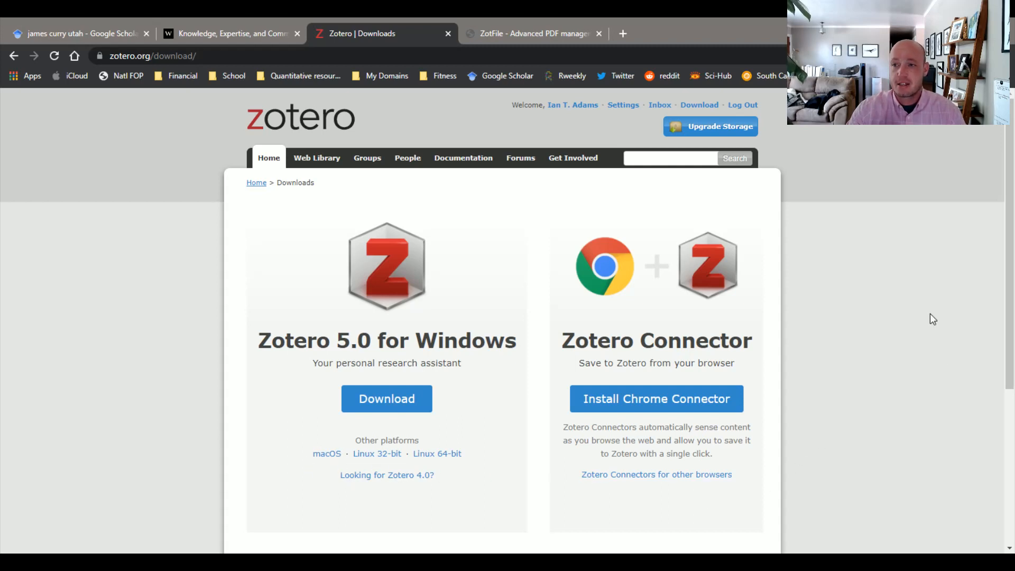
{"action": "left_click", "coordinate": [832, 316]}
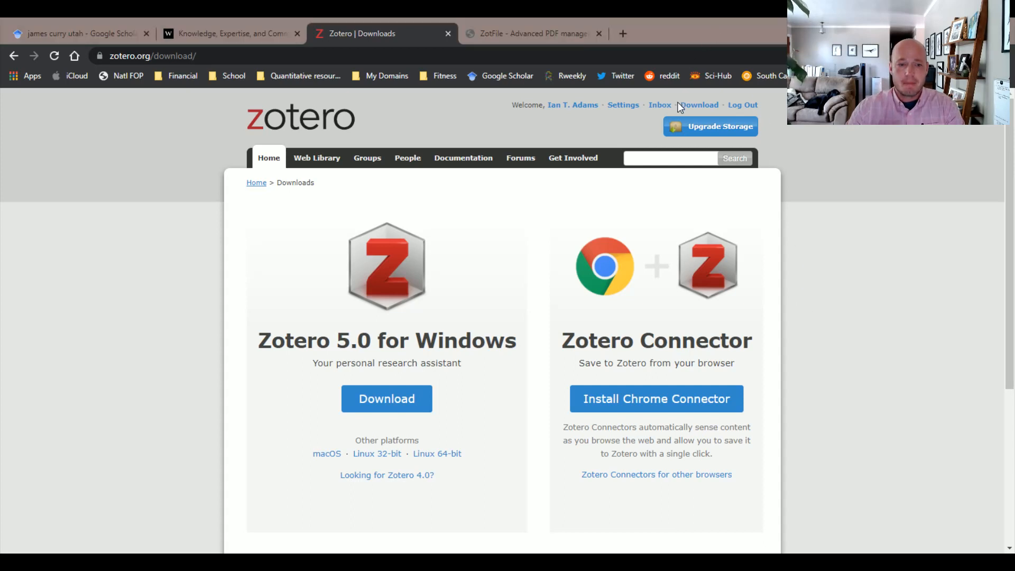
{"action": "left_click", "coordinate": [743, 158]}
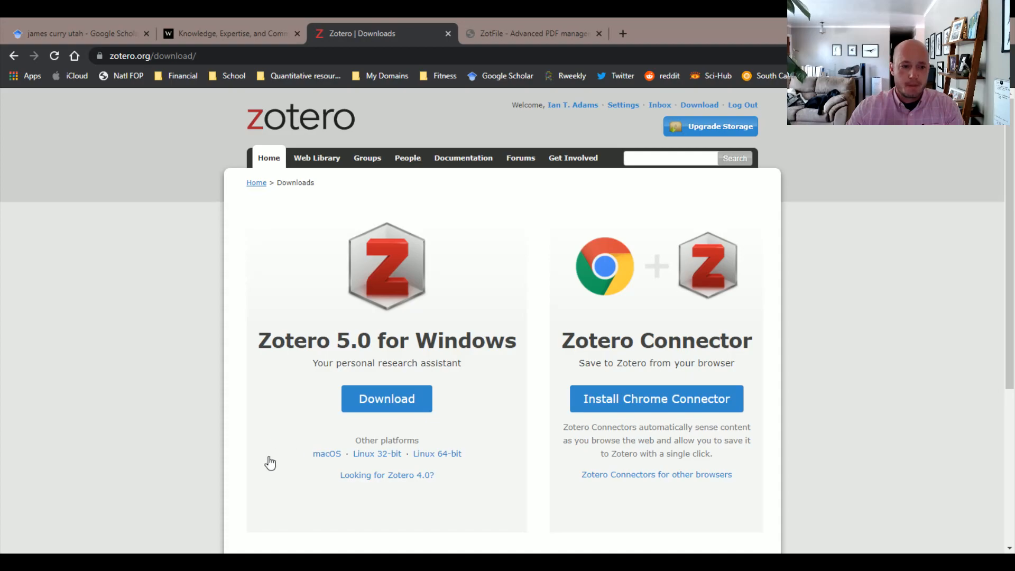
- Switch to Zotero and display all items in My Library
{"action": "key", "text": "alt+Tab"}
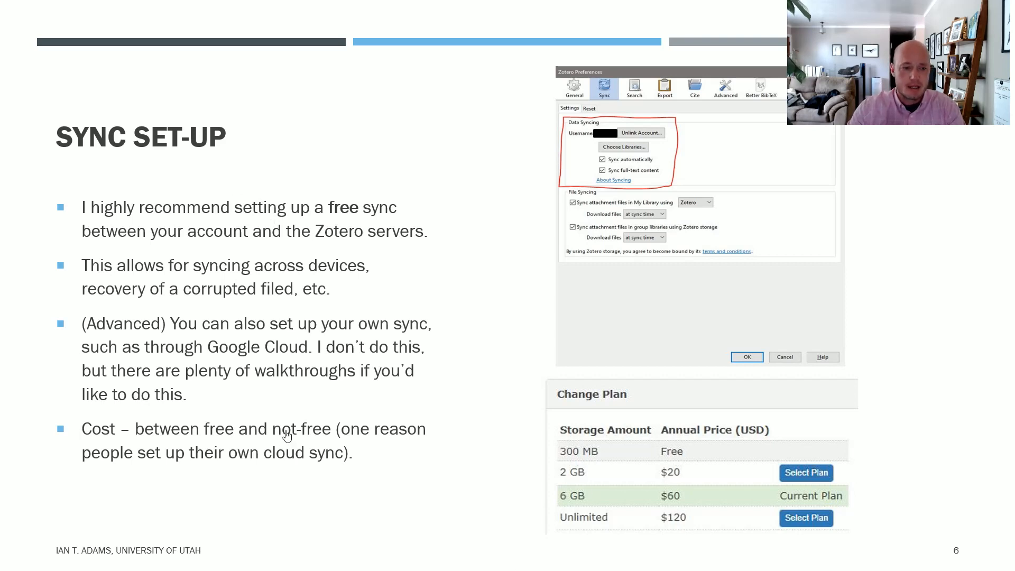
{"action": "key", "text": "Escape"}
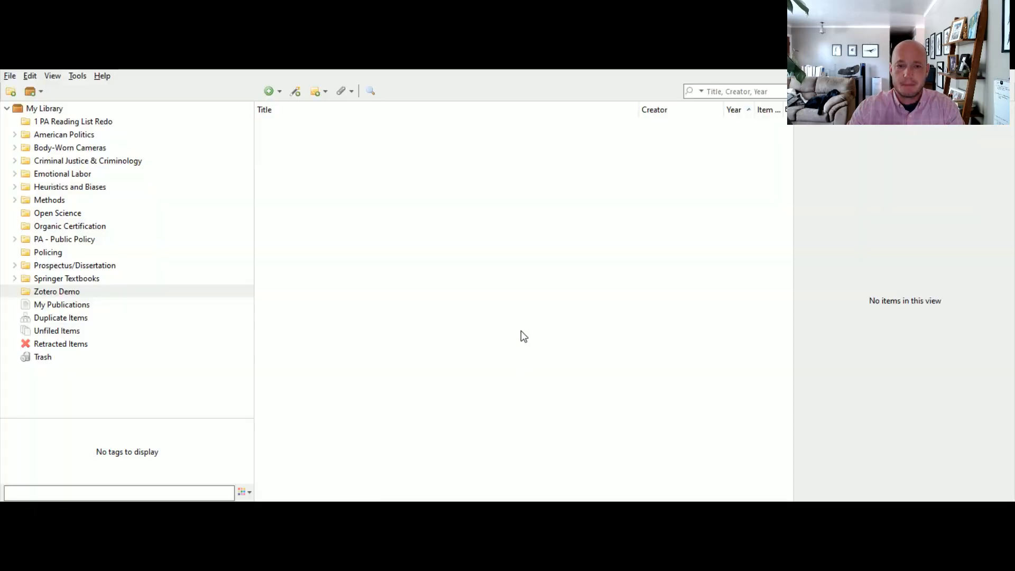
{"action": "left_click", "coordinate": [52, 110]}
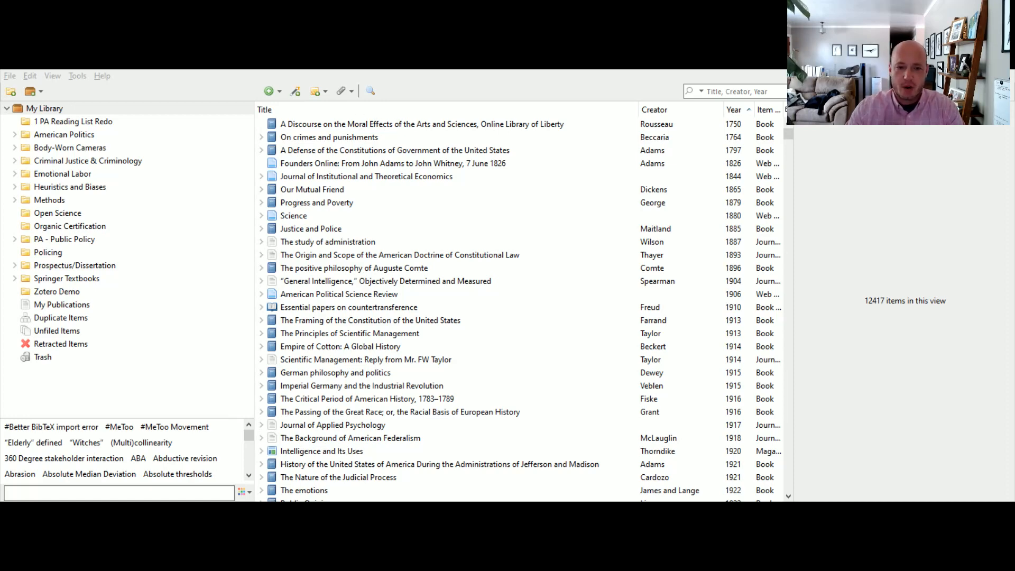
{"action": "key", "text": "alt+Tab"}
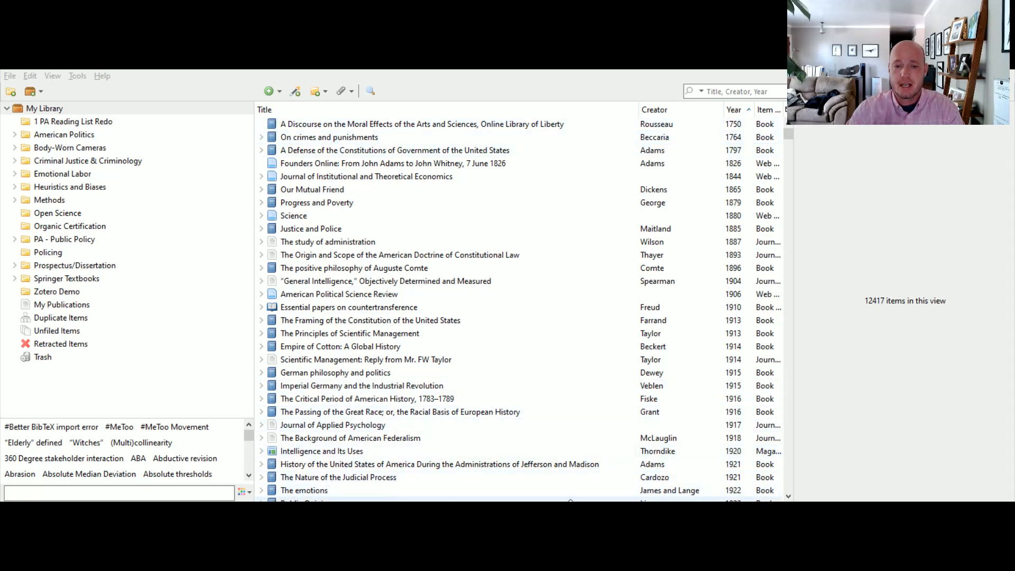
{"action": "key", "text": "alt+Tab"}
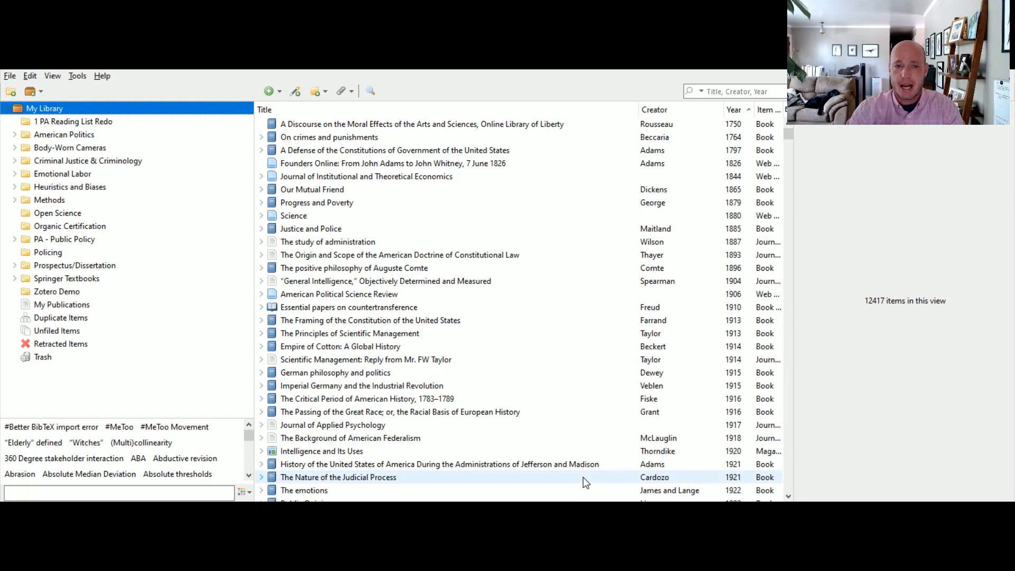
{"action": "key", "text": "alt+Tab"}
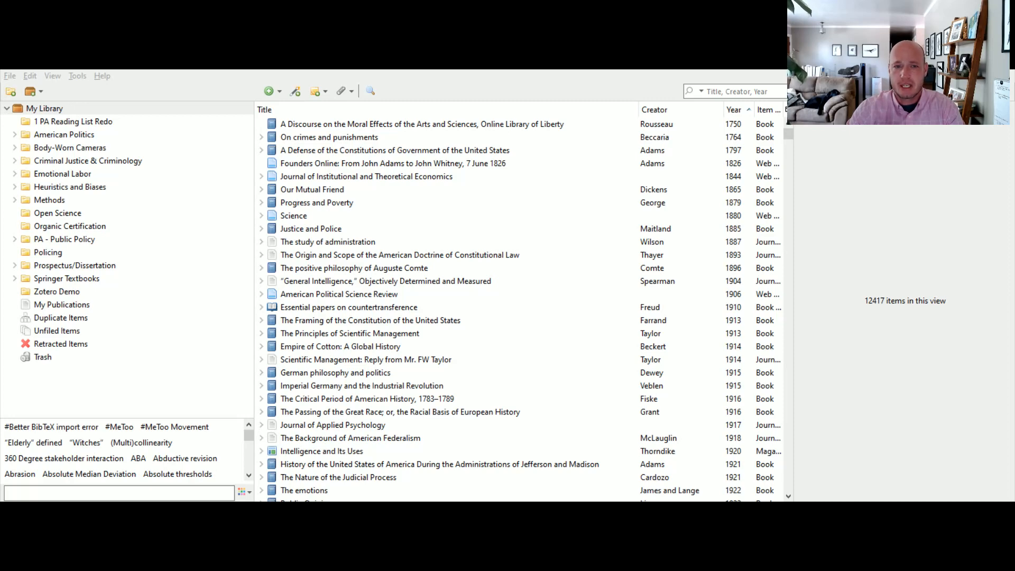
- Advance the presentation to the ZotFile slide, and show the ZotFile website in the browser
{"action": "key", "text": "alt+Tab"}
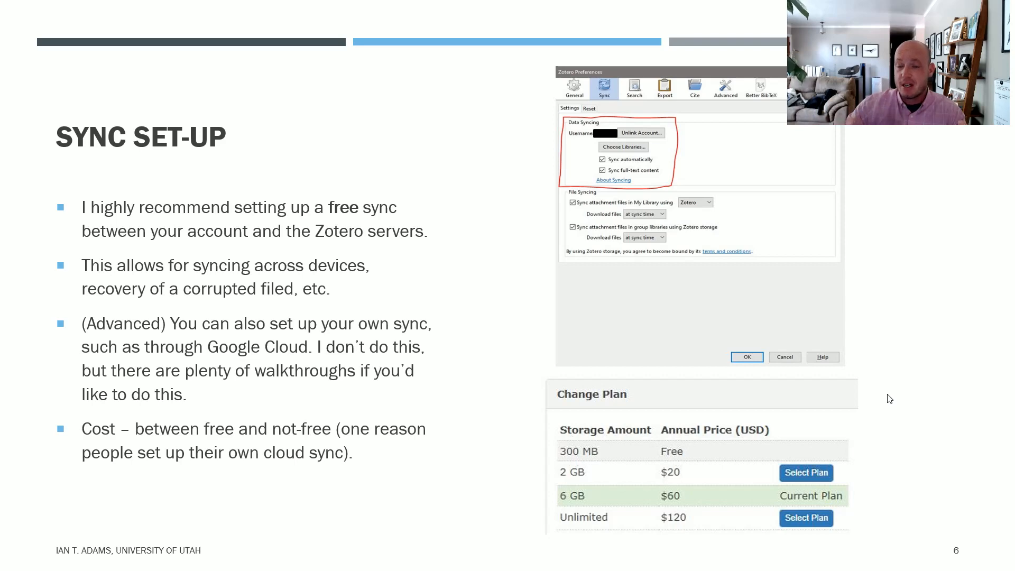
{"action": "key", "text": "Right"}
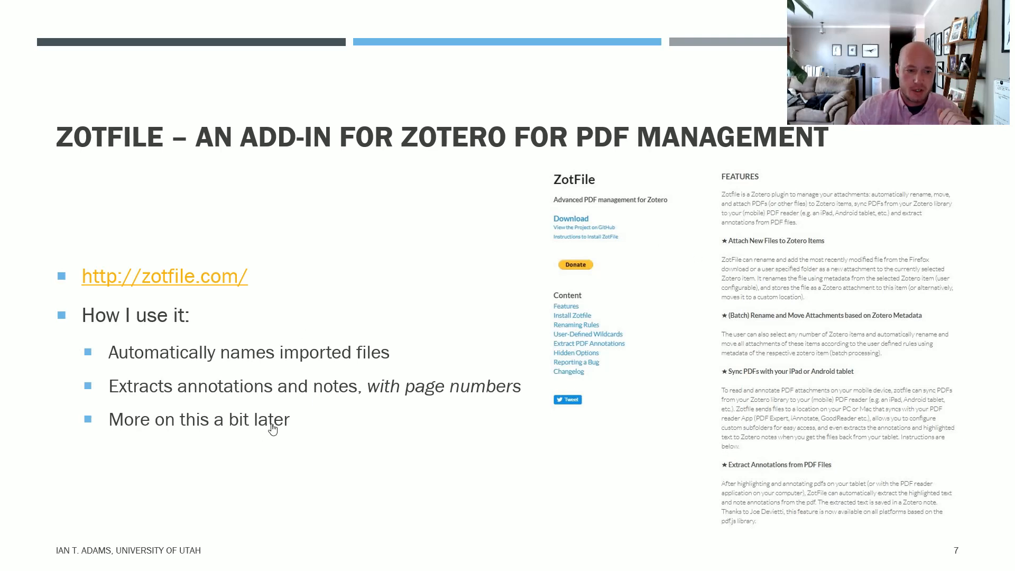
{"action": "key", "text": "alt+Tab"}
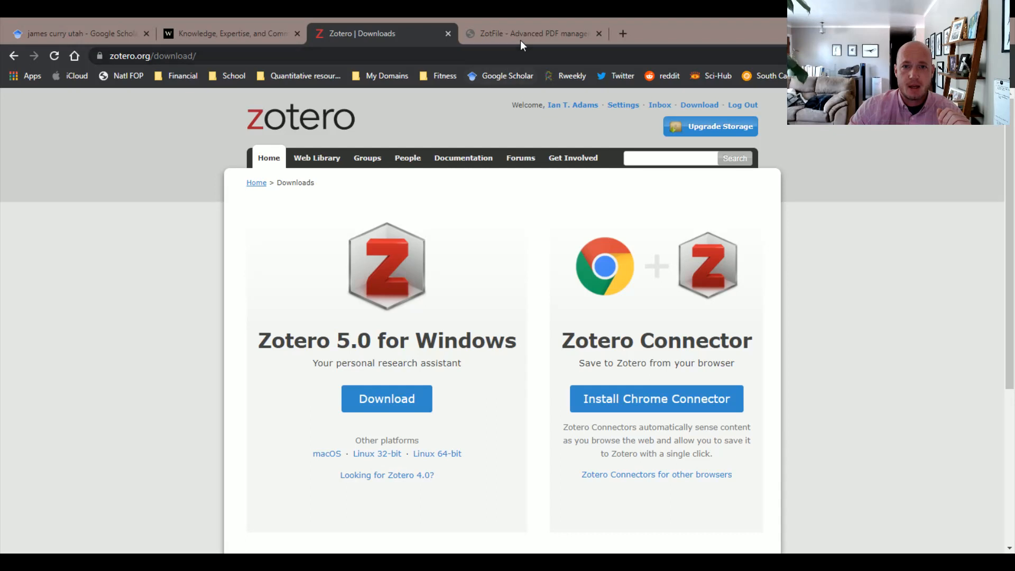
{"action": "left_click", "coordinate": [521, 36]}
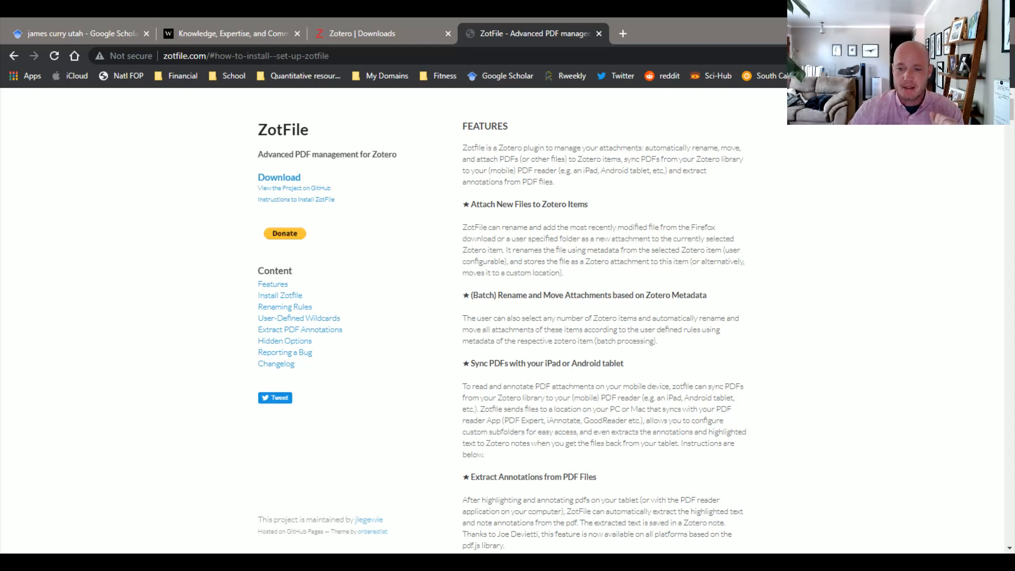
- Switch to Zotero, view the American Politics collection with its subcollections and items, and return to the collapsed My Library overview
{"action": "key", "text": "alt+Tab"}
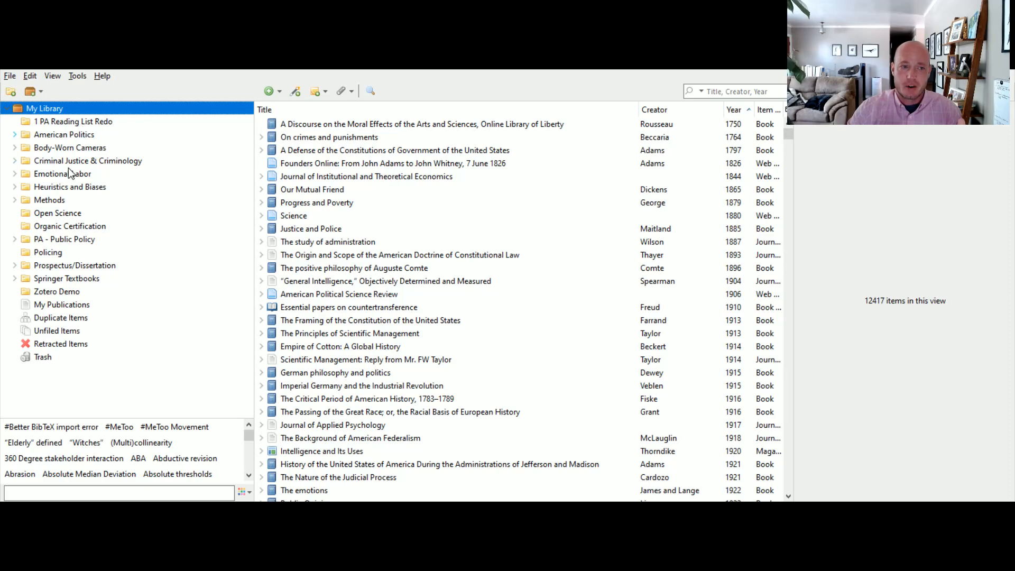
{"action": "left_click", "coordinate": [16, 134]}
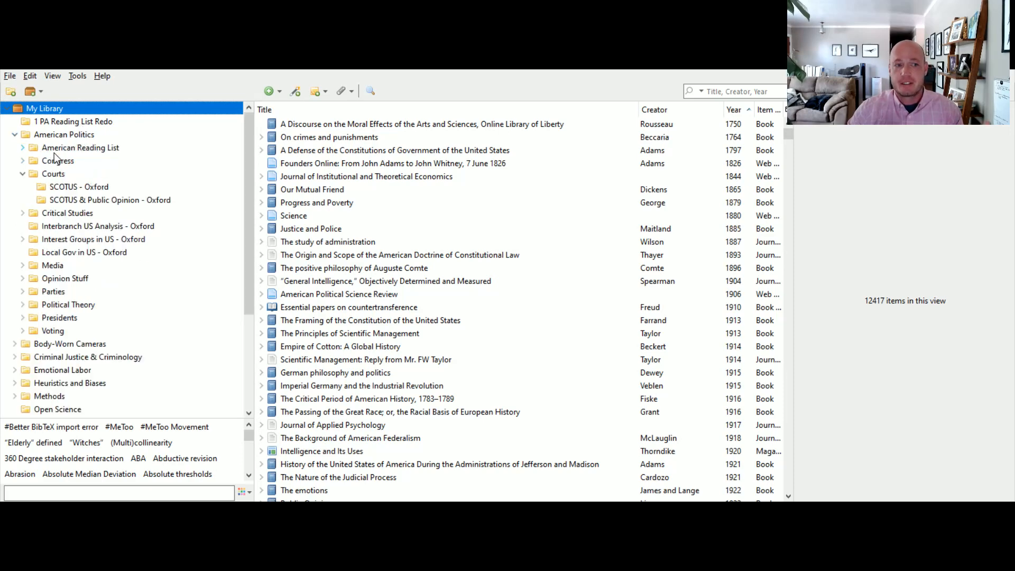
{"action": "left_click", "coordinate": [15, 136]}
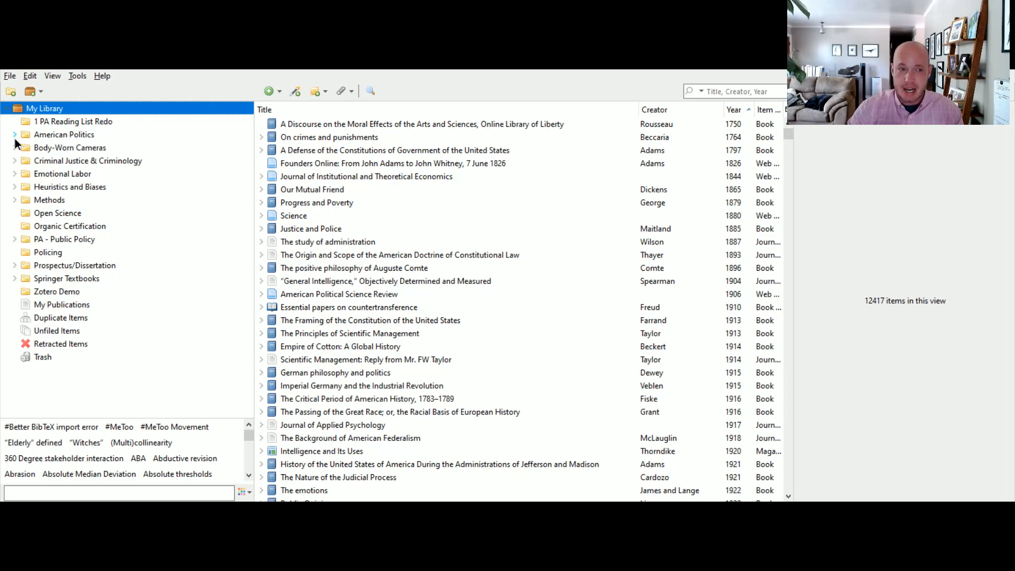
{"action": "left_click", "coordinate": [15, 136]}
{"action": "left_click", "coordinate": [55, 138]}
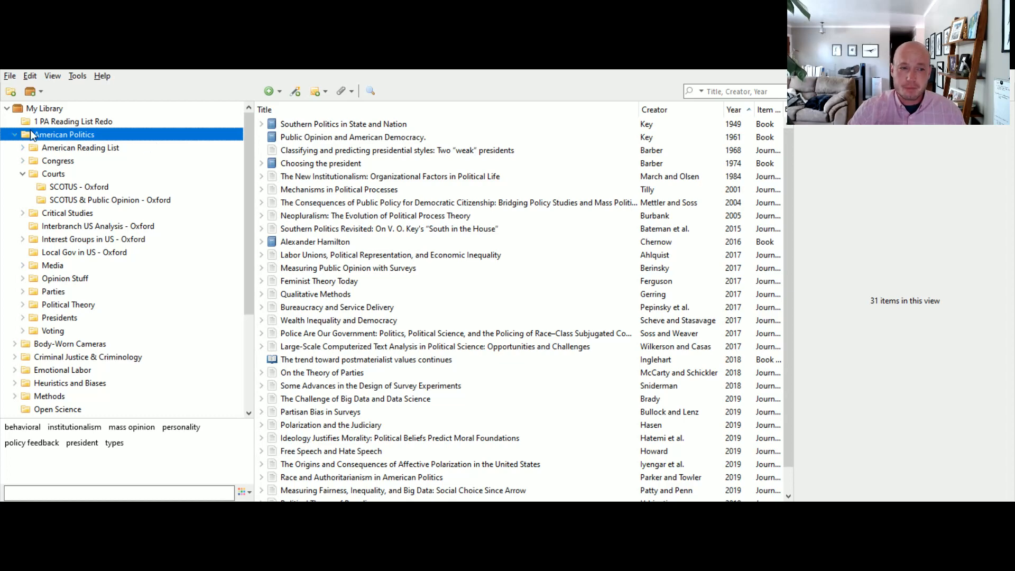
{"action": "left_click", "coordinate": [14, 135]}
{"action": "left_click", "coordinate": [44, 109]}
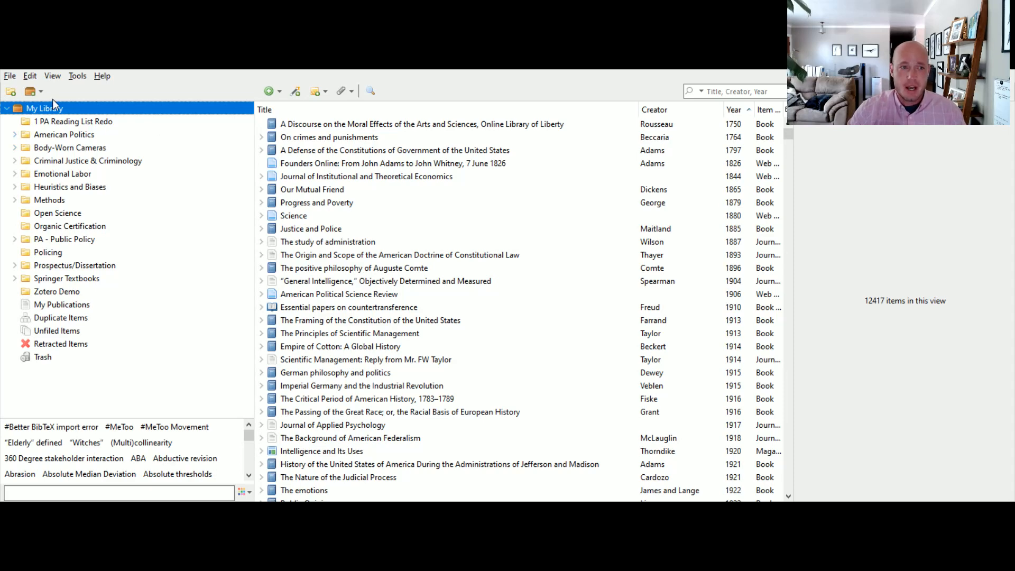
- Start a new collection in My Library, and select the existing Zotero Demo collection
{"action": "left_click", "coordinate": [11, 94]}
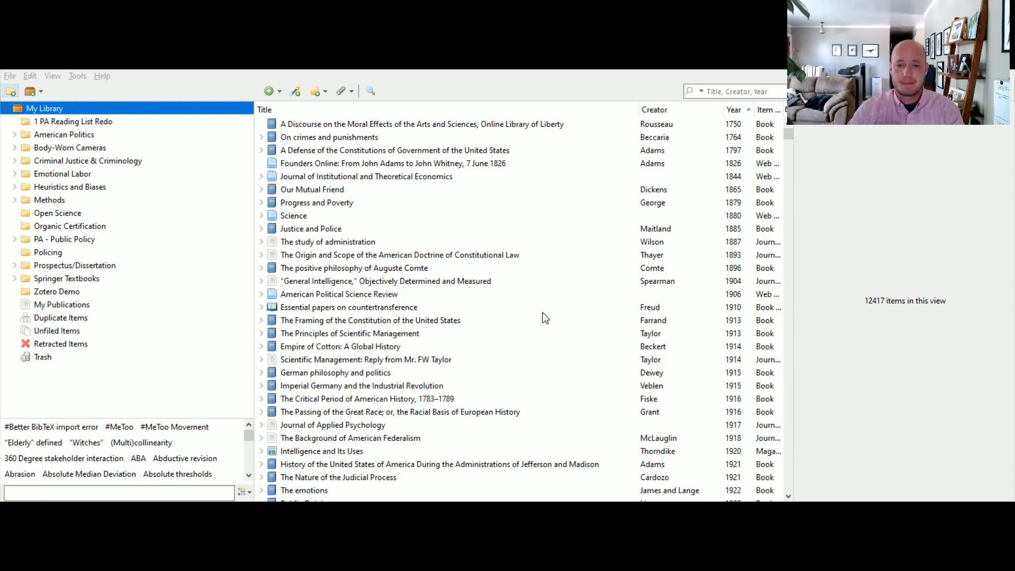
{"action": "left_click", "coordinate": [209, 292]}
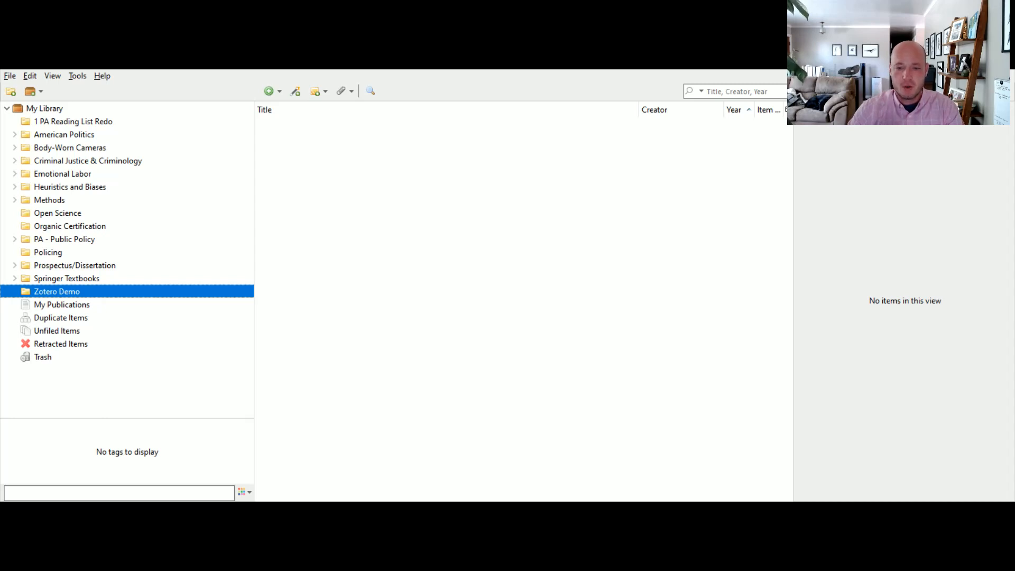
- Switch to the browser, search Google Scholar for the author's name plus "utah", and review the listed articles
{"action": "key", "text": "alt+Tab"}
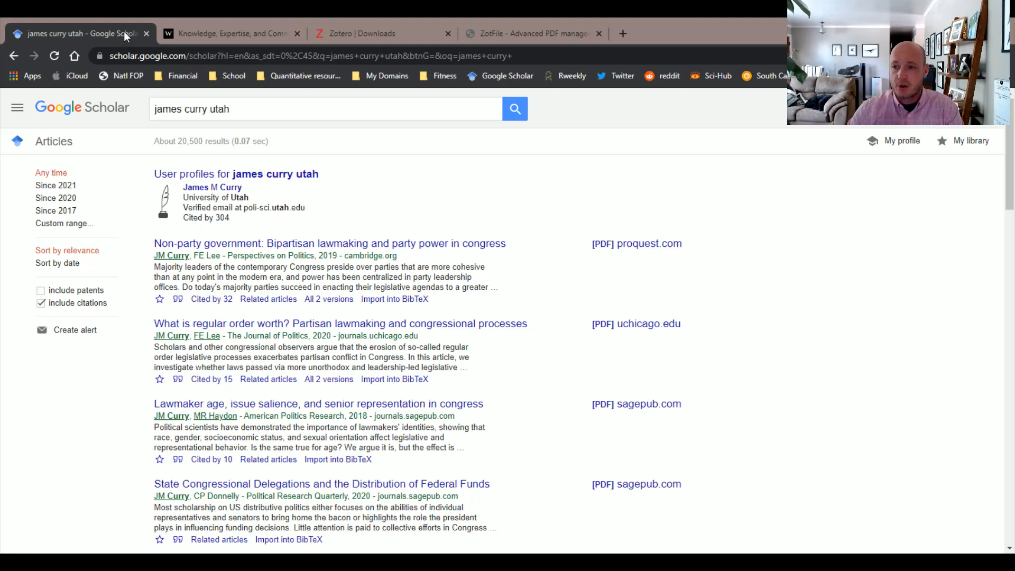
{"action": "left_click", "coordinate": [108, 112]}
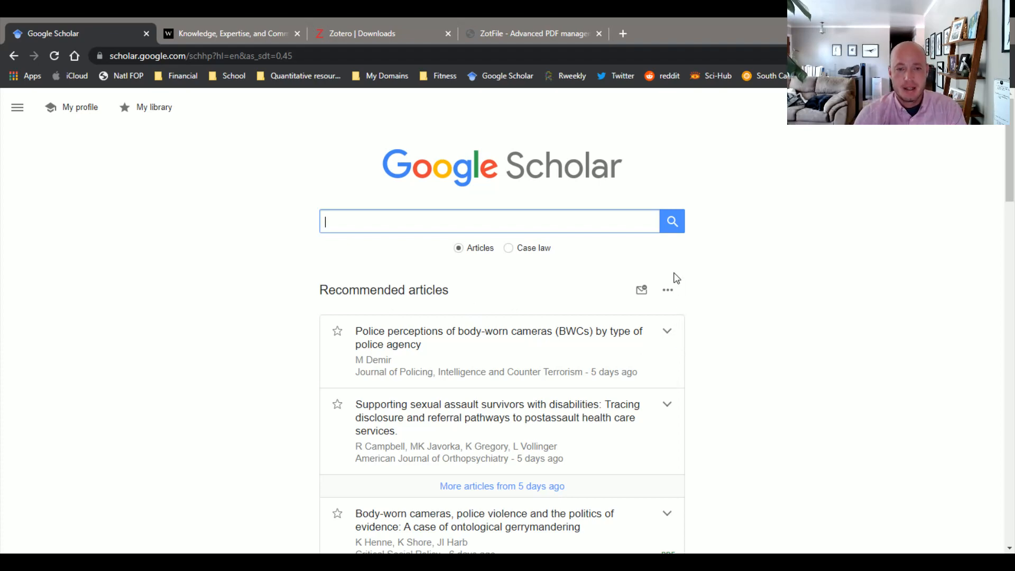
{"action": "type", "text": "james"}
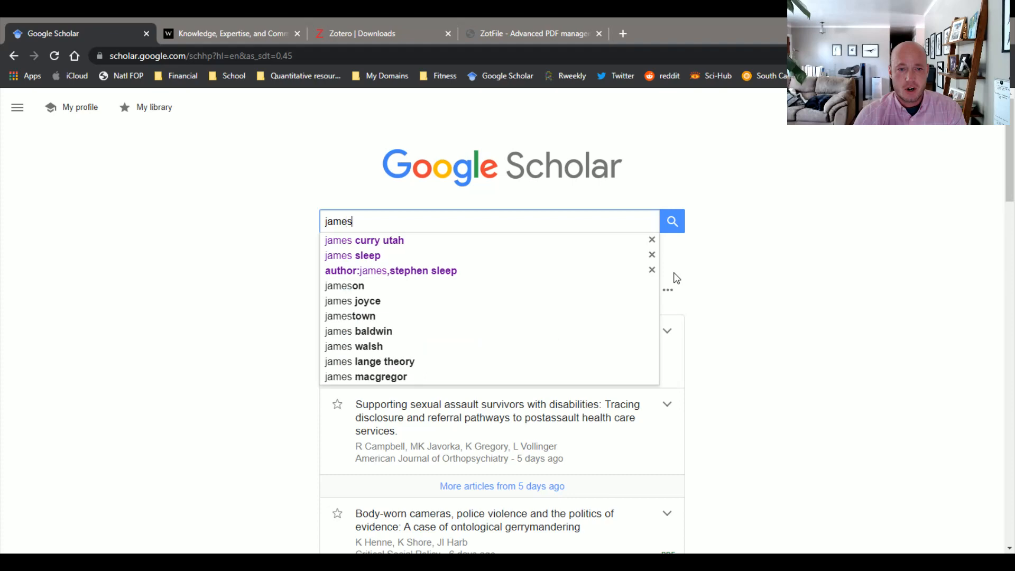
{"action": "type", "text": " curry utah"}
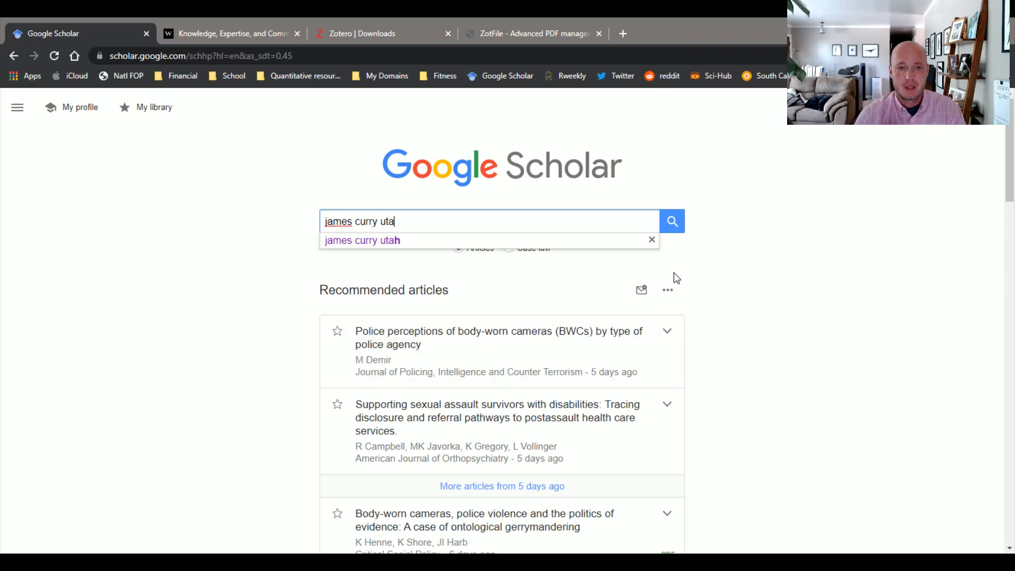
{"action": "left_click", "coordinate": [678, 222]}
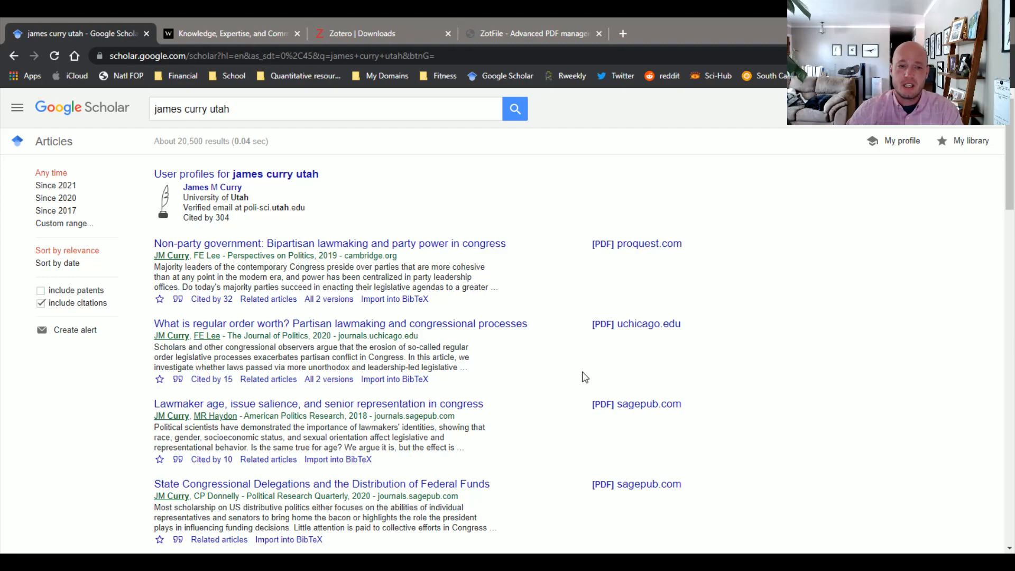
{"action": "scroll", "coordinate": [585, 377], "scroll_direction": "down", "scroll_amount": 5}
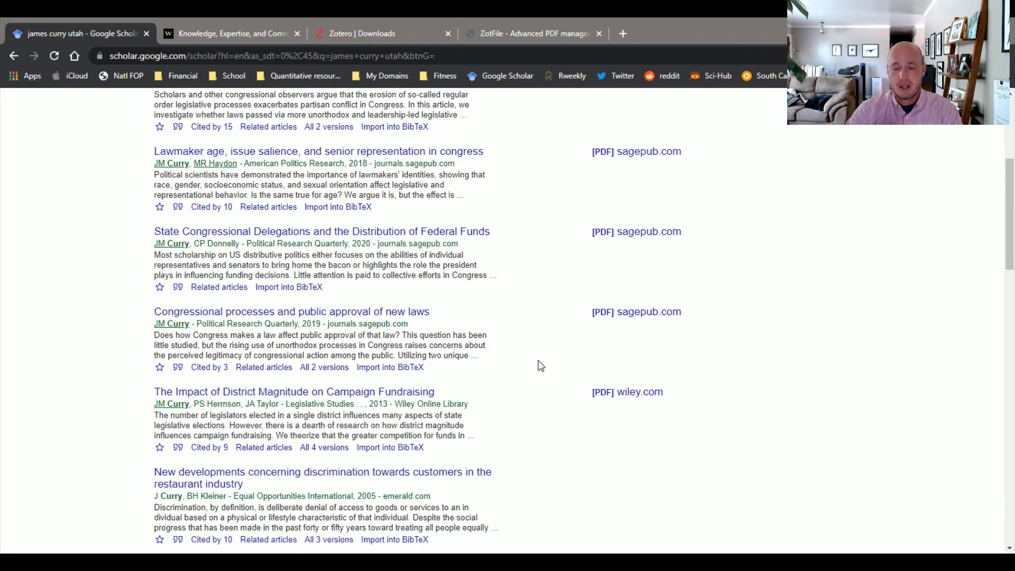
{"action": "scroll", "coordinate": [540, 366], "scroll_direction": "down", "scroll_amount": 2}
{"action": "scroll", "coordinate": [518, 385], "scroll_direction": "down", "scroll_amount": 13}
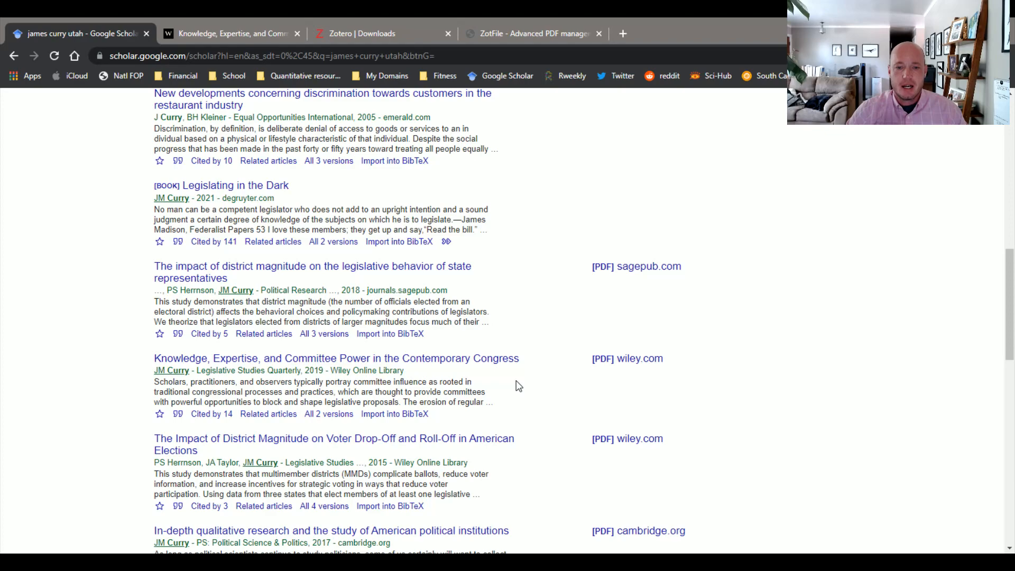
{"action": "scroll", "coordinate": [526, 395], "scroll_direction": "down", "scroll_amount": 2}
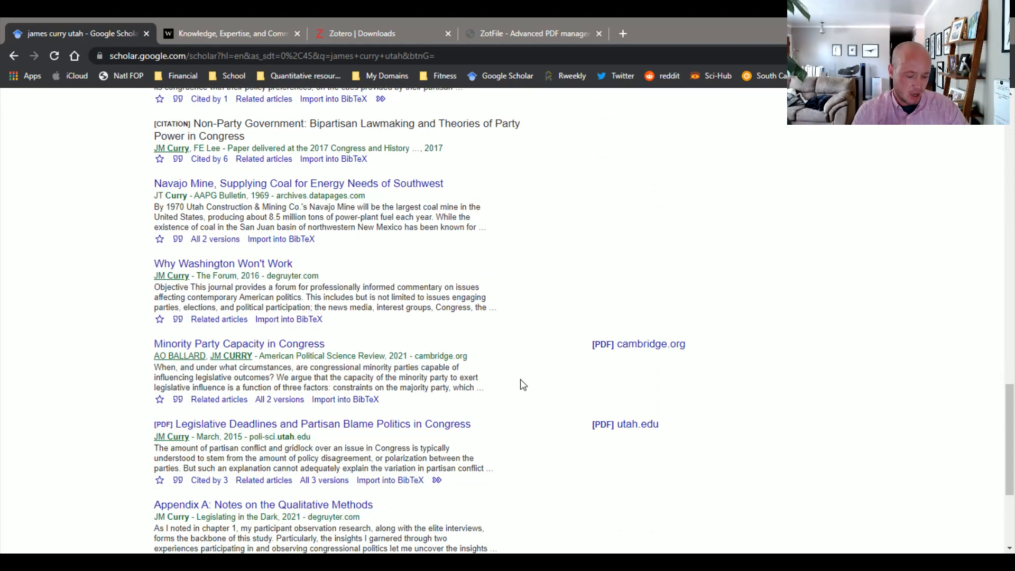
{"action": "scroll", "coordinate": [503, 262], "scroll_direction": "up", "scroll_amount": 15}
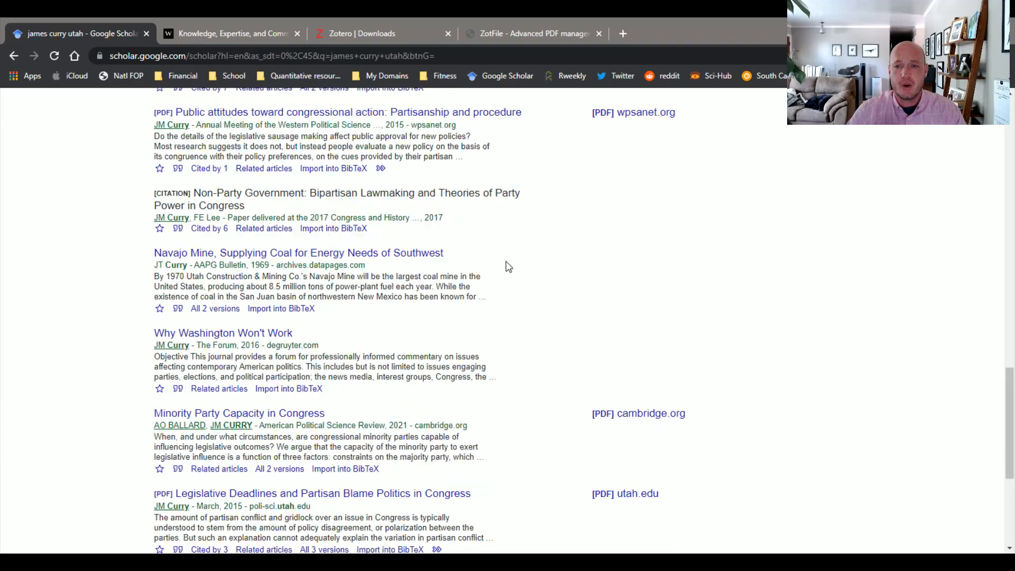
{"action": "scroll", "coordinate": [629, 306], "scroll_direction": "up", "scroll_amount": 8}
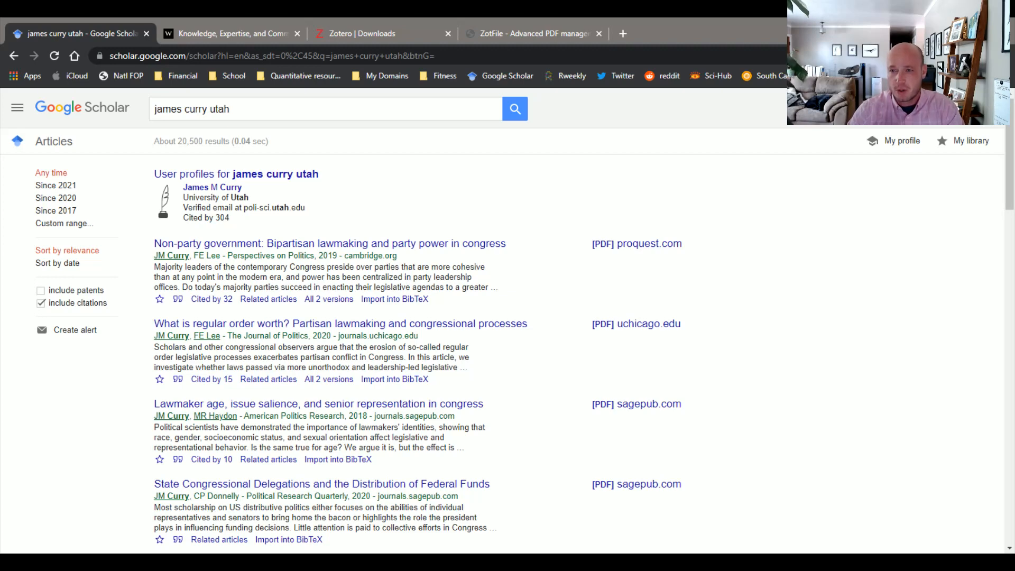
- View the ZotFile website's feature page and return to the Google Scholar results
{"action": "left_click", "coordinate": [576, 34]}
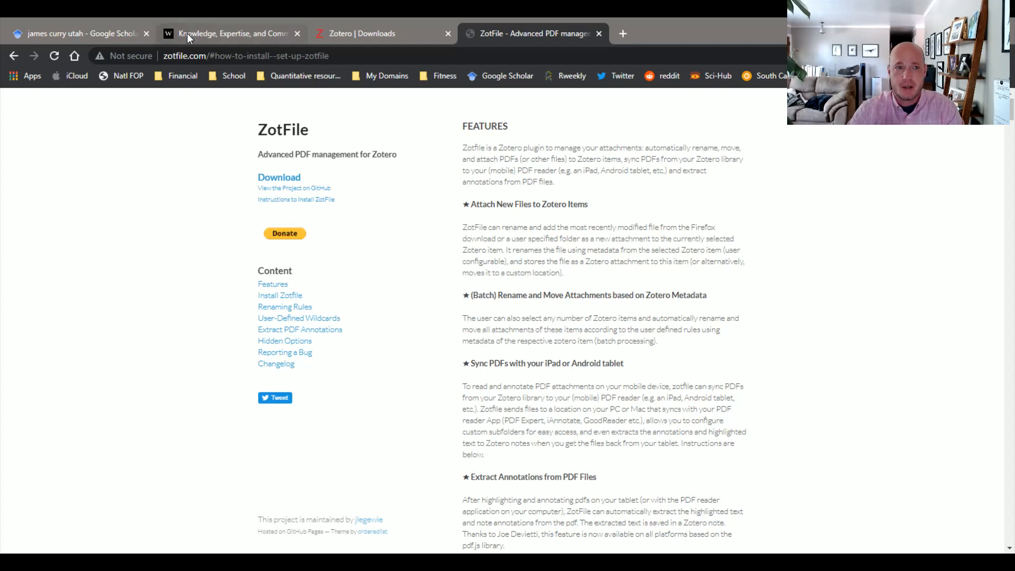
{"action": "left_click", "coordinate": [105, 35]}
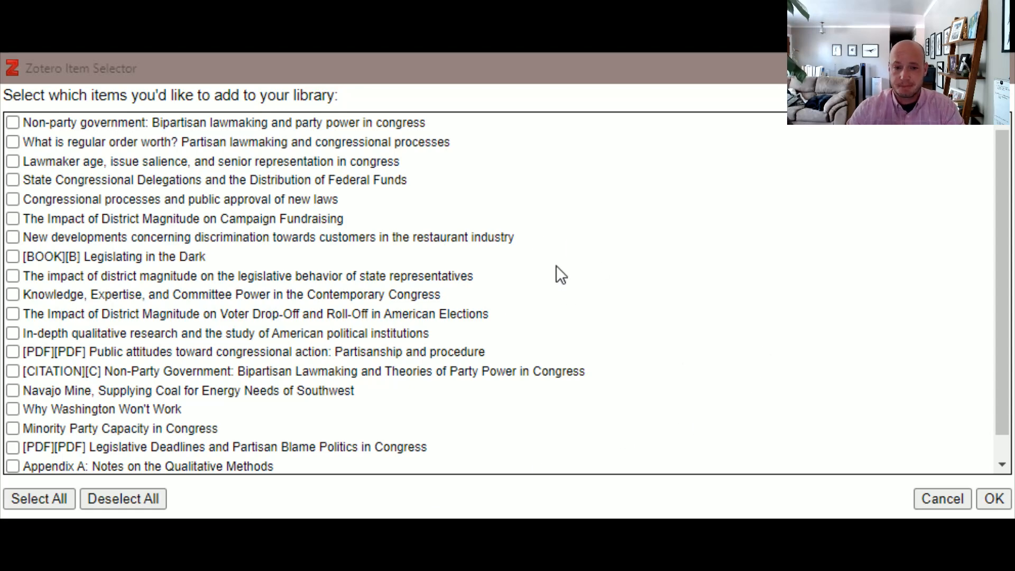
- Select the first twelve results for import, from "Non-party government" through "In-depth qualitative research and the study of American political institutions", and add them to Zotero
{"action": "left_click", "coordinate": [580, 254]}
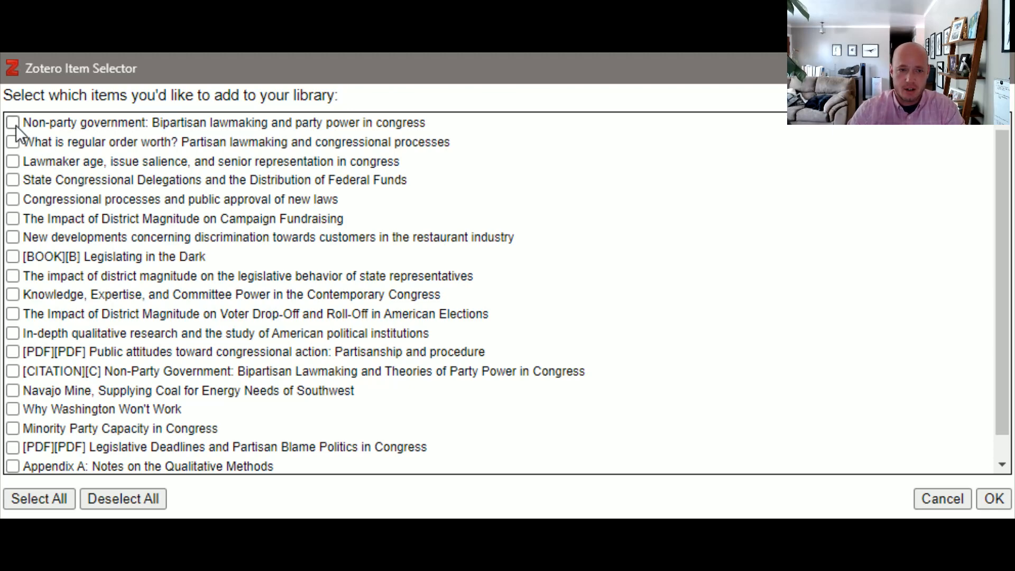
{"action": "left_click", "coordinate": [13, 180]}
{"action": "left_click", "coordinate": [12, 199]}
{"action": "left_click", "coordinate": [13, 219]}
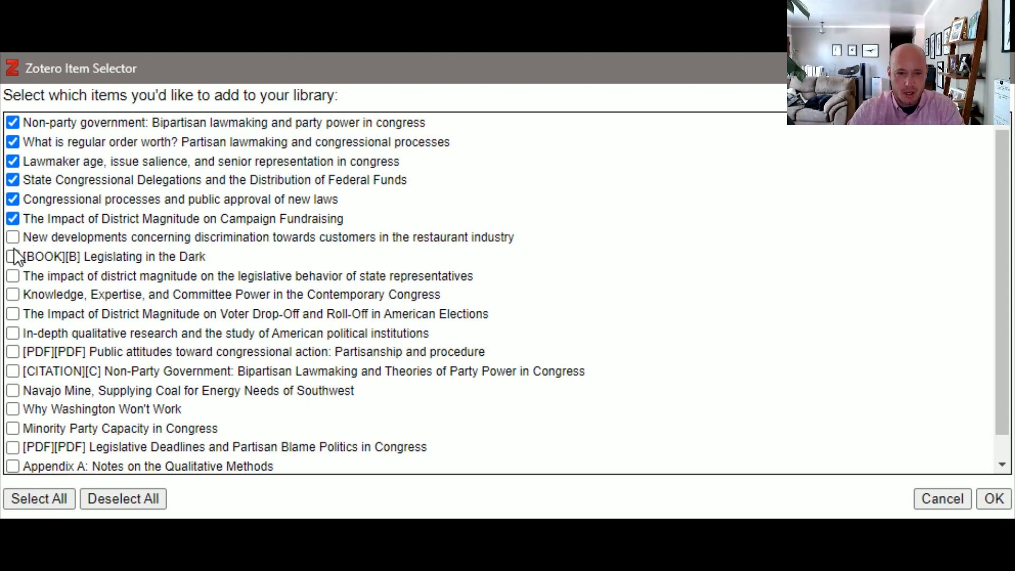
{"action": "left_click", "coordinate": [13, 237]}
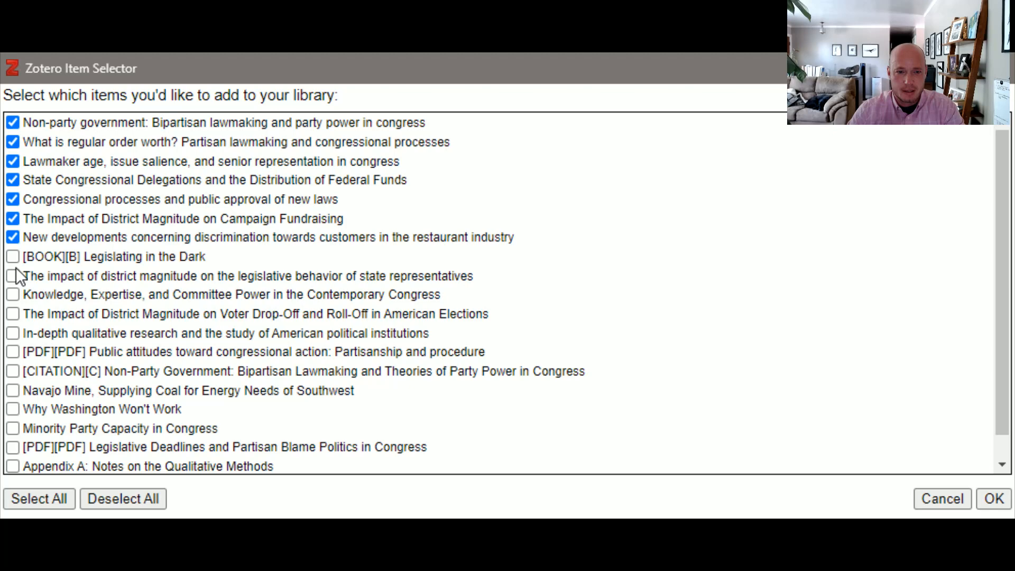
{"action": "left_click", "coordinate": [13, 333]}
{"action": "left_click", "coordinate": [13, 314]}
{"action": "left_click", "coordinate": [41, 295]}
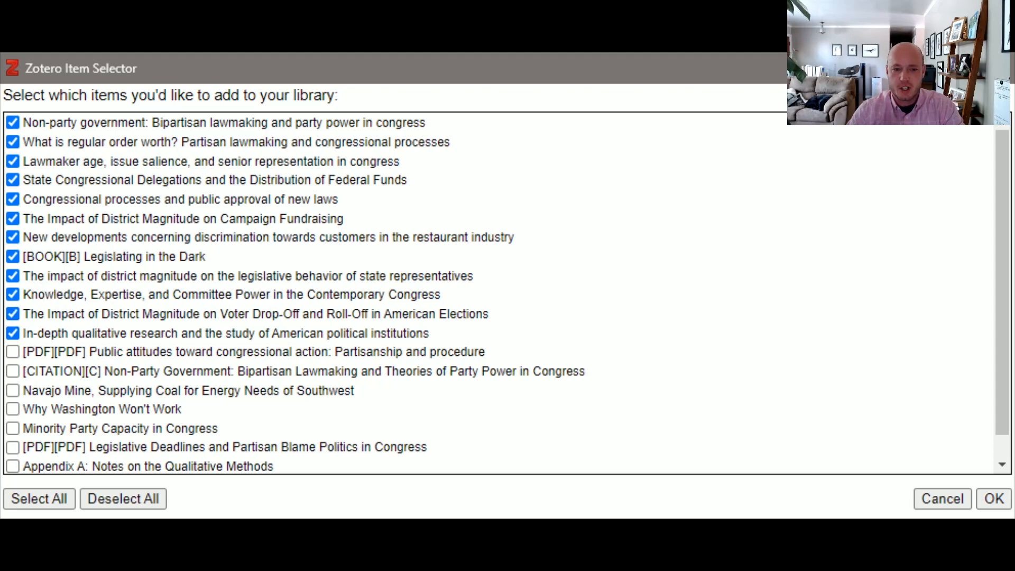
{"action": "left_click", "coordinate": [992, 500]}
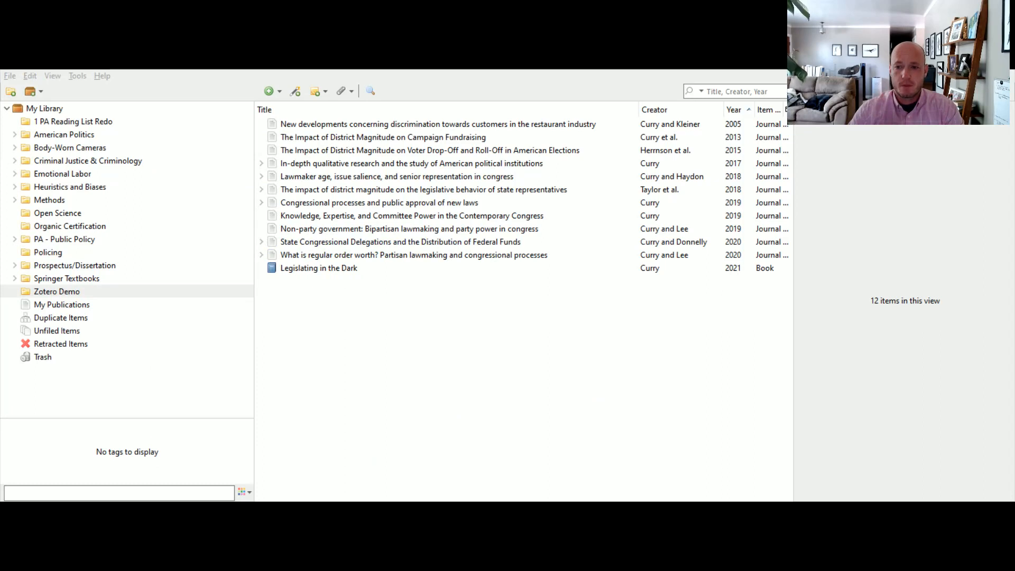
- Switch to Zotero and review the imported Zotero Demo items, selecting the Legislating in the Dark book and the eleven journal articles
{"action": "key", "text": "alt+Tab"}
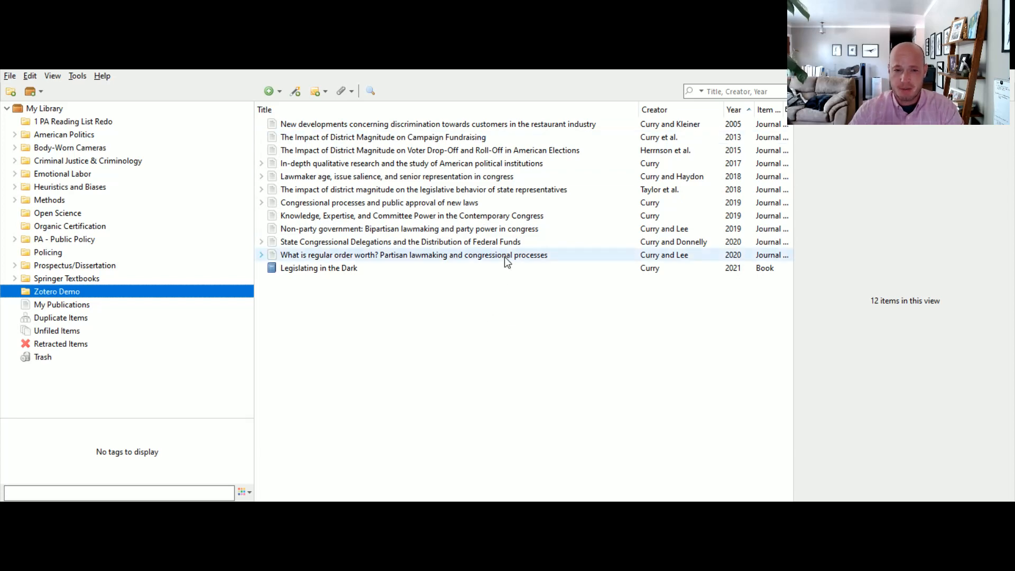
{"action": "left_click", "coordinate": [454, 269]}
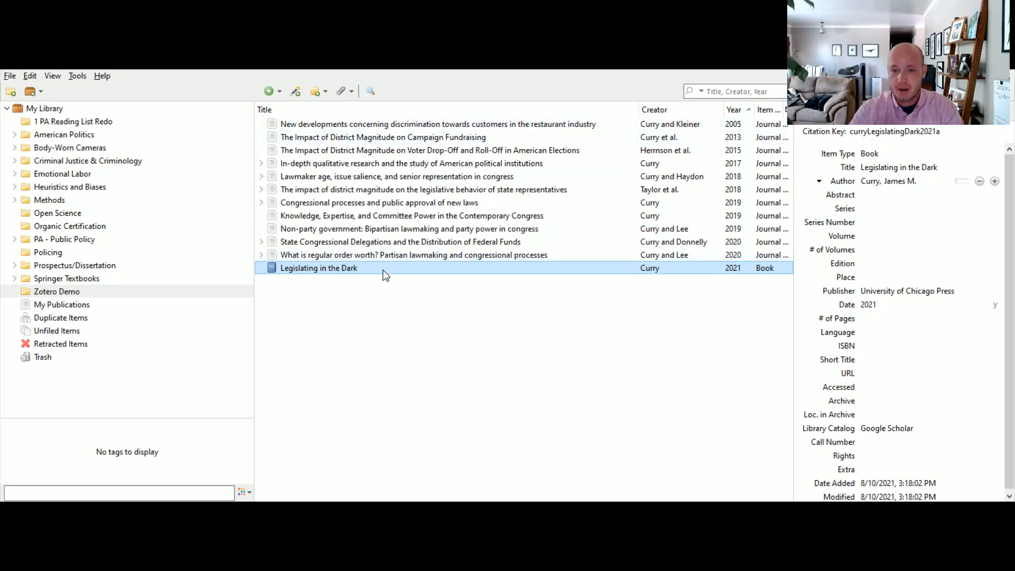
{"action": "left_click", "coordinate": [391, 124]}
{"action": "left_click", "coordinate": [406, 257], "text": "shift"}
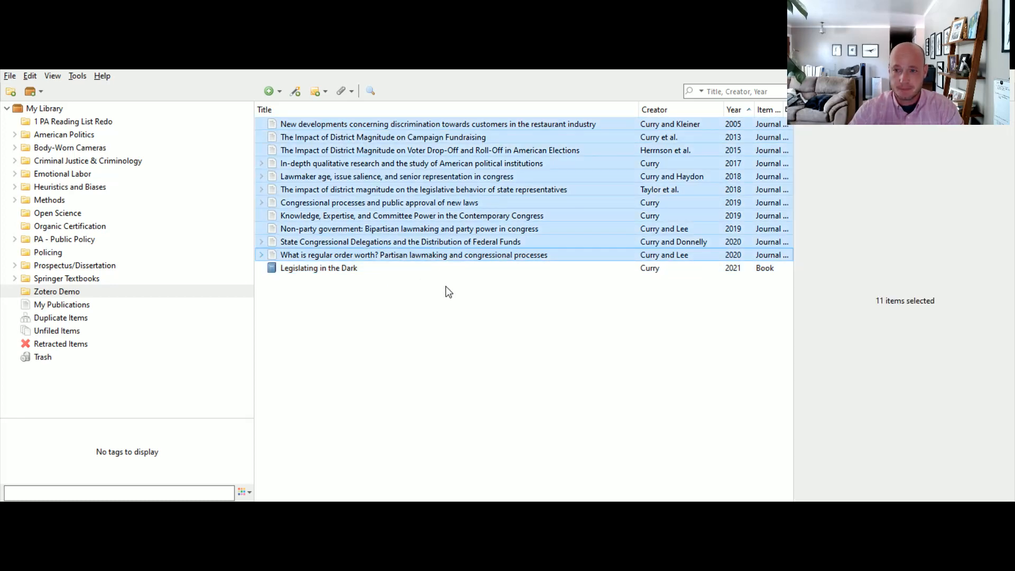
{"action": "left_click", "coordinate": [424, 268]}
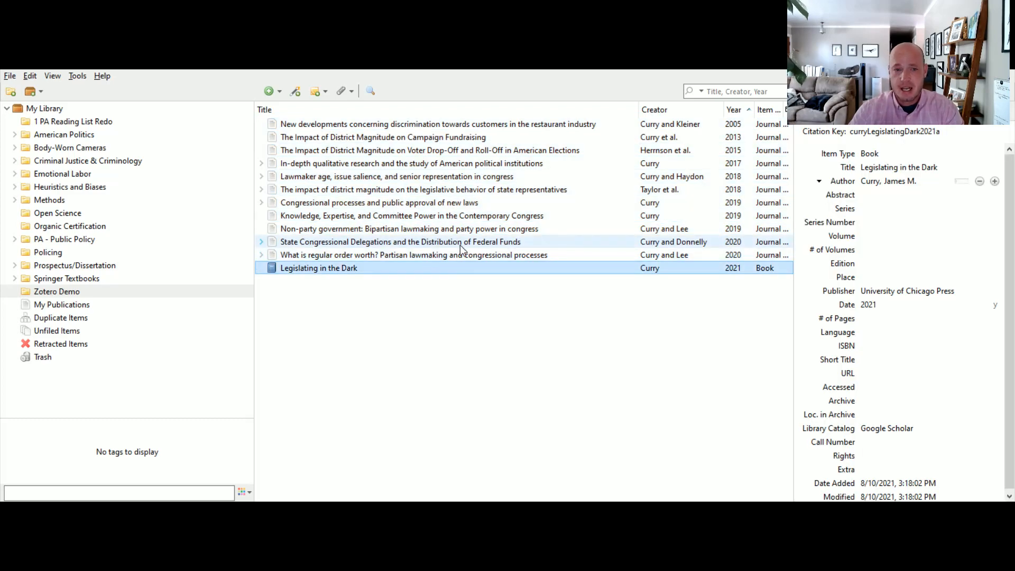
- Set the 2005 restaurant industry article's item type to Book Section, and change it back to Journal Article
{"action": "left_click", "coordinate": [327, 126]}
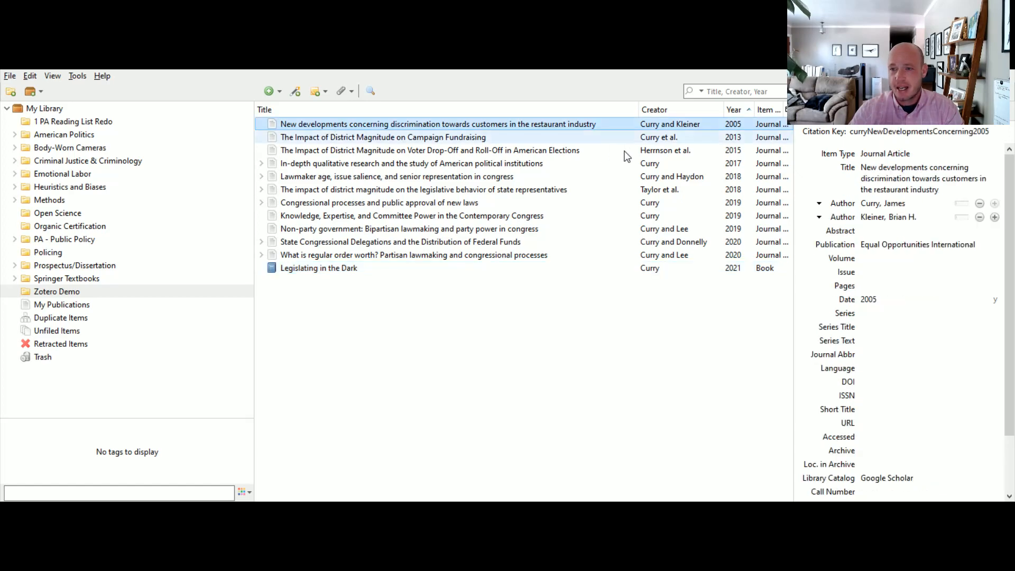
{"action": "left_click", "coordinate": [886, 154]}
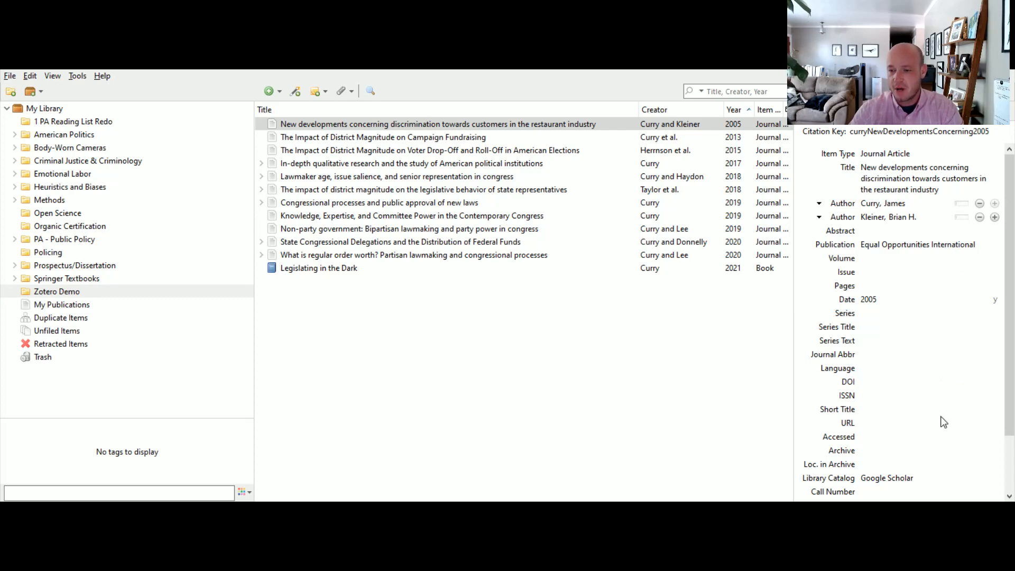
{"action": "left_click", "coordinate": [906, 224]}
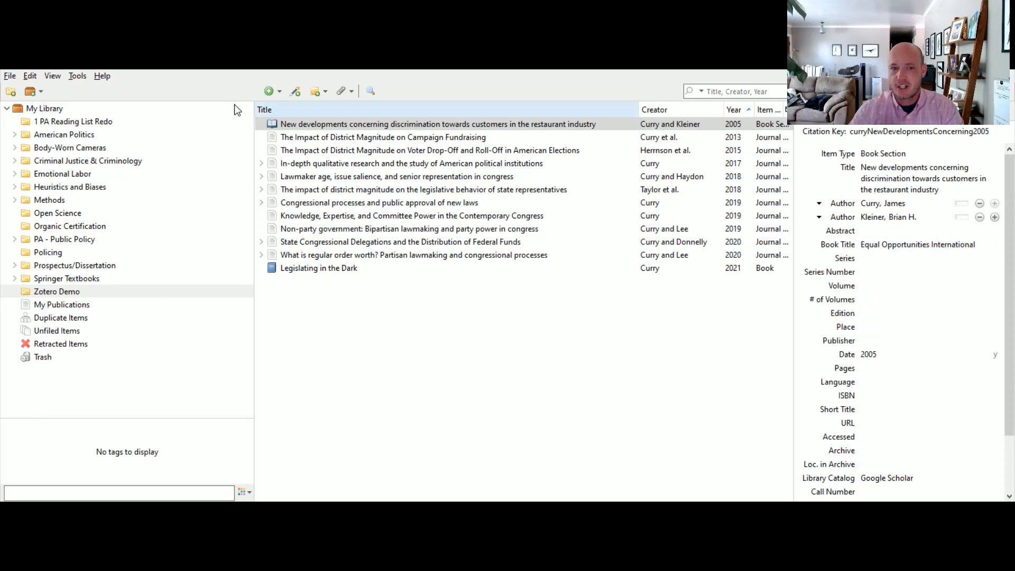
{"action": "left_click", "coordinate": [273, 126]}
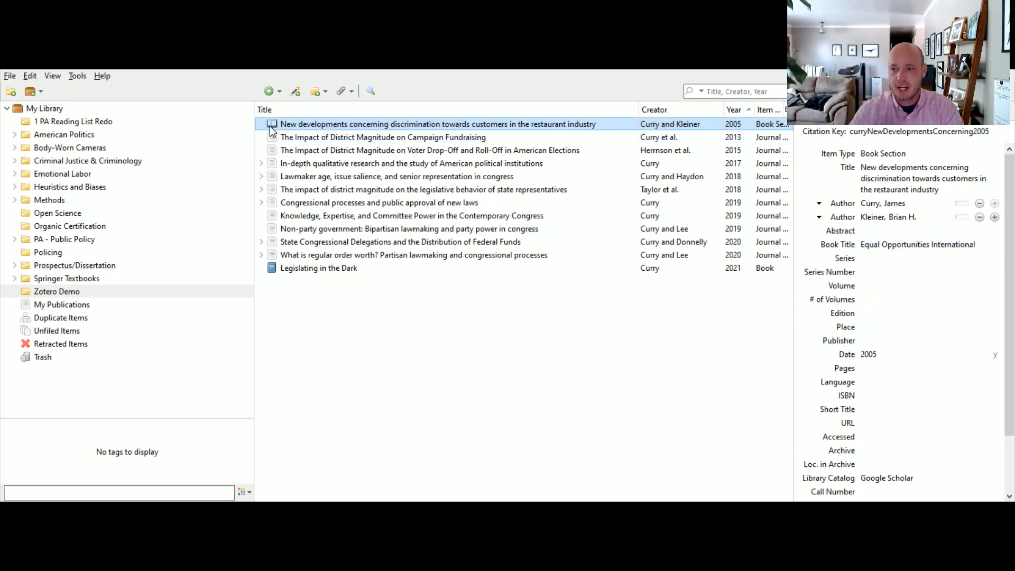
{"action": "left_click", "coordinate": [938, 153]}
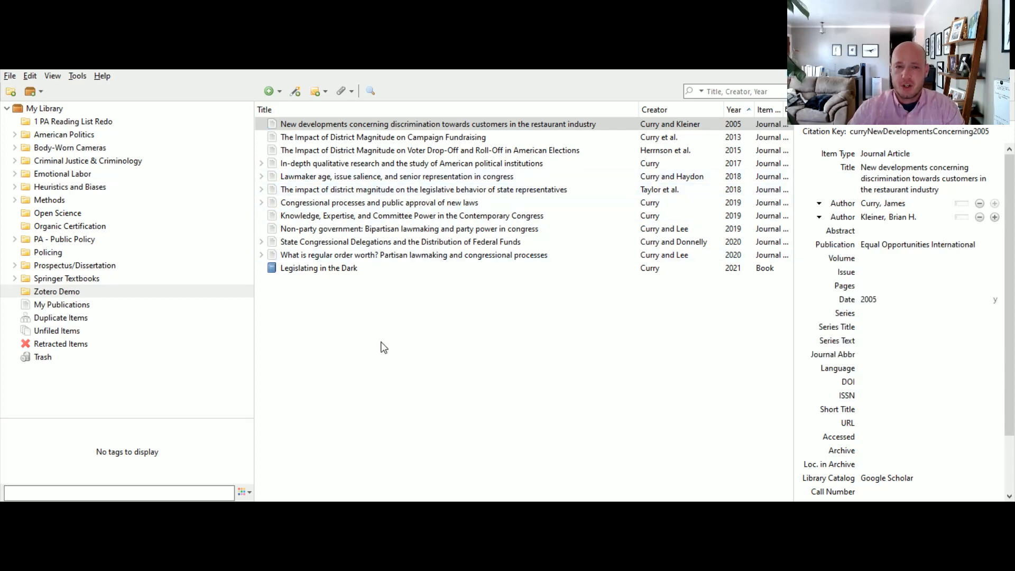
- Open the PDF attached to "In-depth qualitative research and the study of American political institutions", widen its window, and collapse the tools pane
{"action": "left_click", "coordinate": [261, 165]}
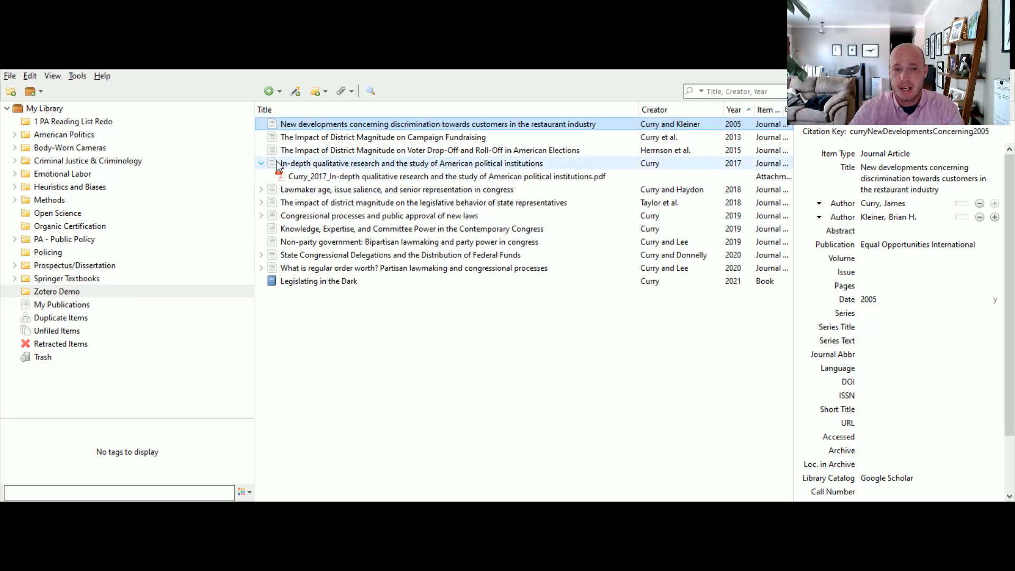
{"action": "left_click", "coordinate": [370, 177]}
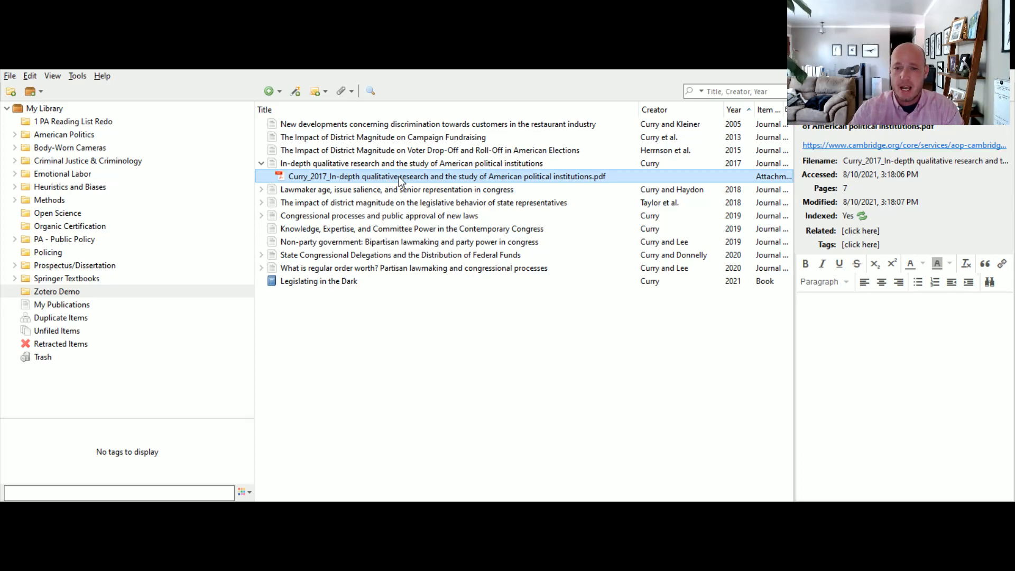
{"action": "left_click_drag", "start_coordinate": [398, 176], "coordinate": [589, 353]}
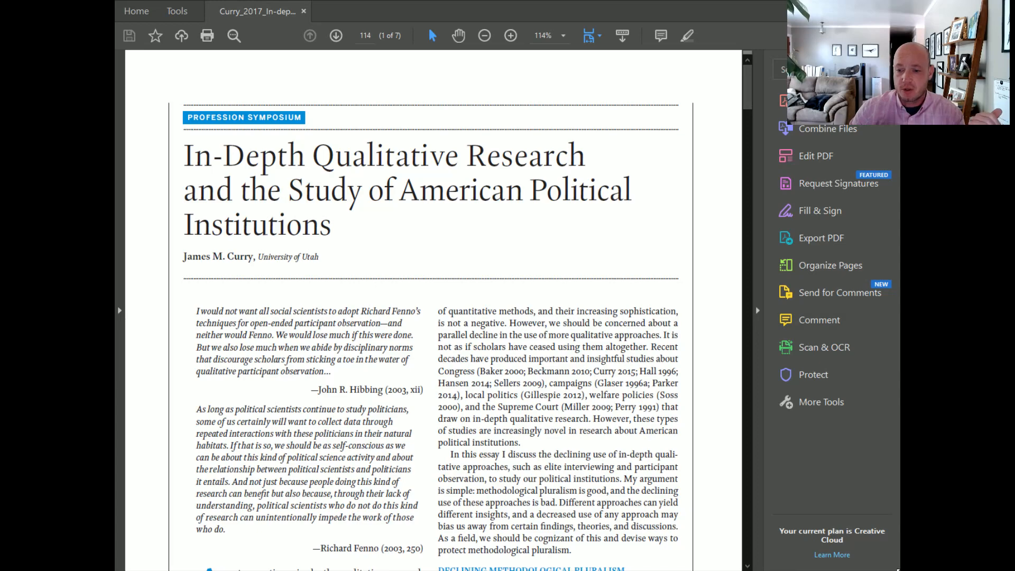
{"action": "left_click_drag", "start_coordinate": [898, 569], "coordinate": [925, 570]}
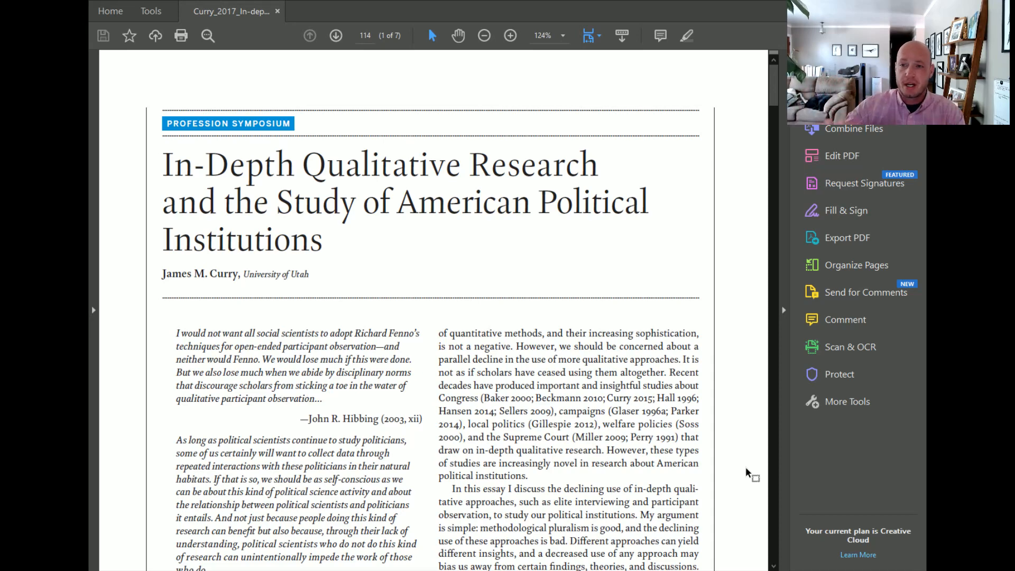
{"action": "left_click", "coordinate": [784, 307]}
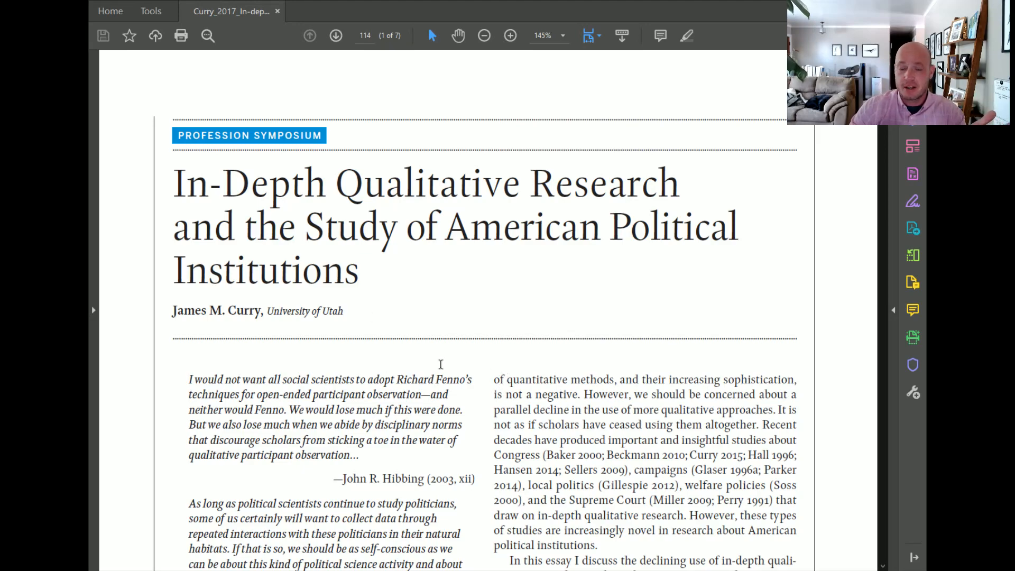
- Highlight the passage on page 114 from "In this essay I discuss" through "use of these approaches is bad"
{"action": "scroll", "coordinate": [550, 408], "scroll_direction": "down", "scroll_amount": 3}
{"action": "scroll", "coordinate": [552, 408], "scroll_direction": "down", "scroll_amount": 3}
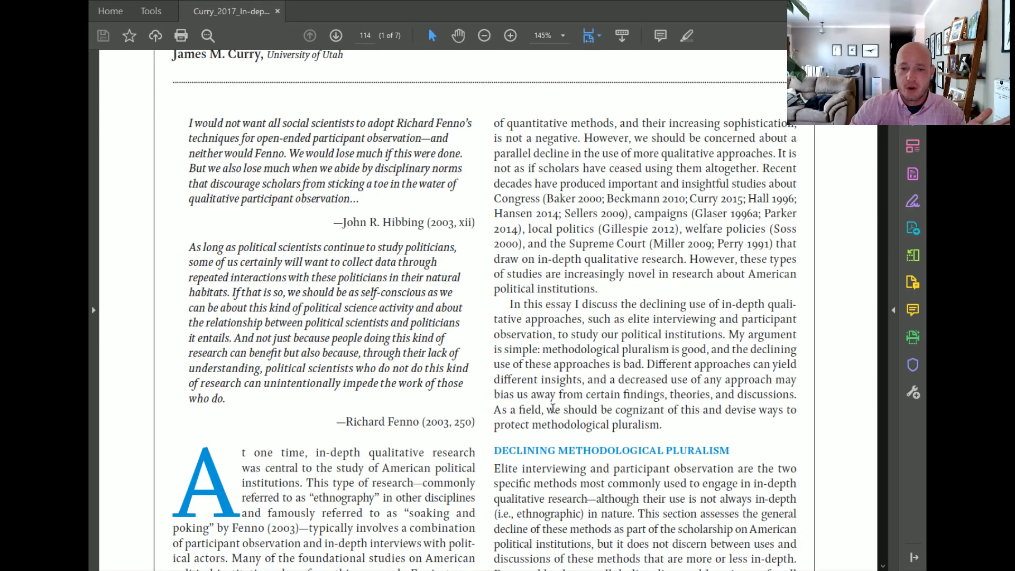
{"action": "scroll", "coordinate": [556, 408], "scroll_direction": "down", "scroll_amount": 1}
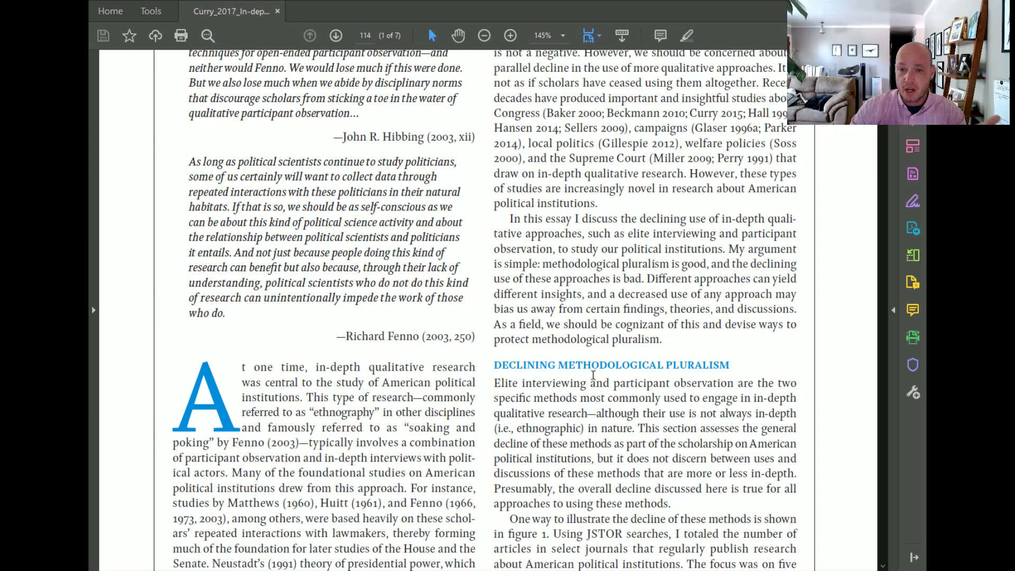
{"action": "scroll", "coordinate": [592, 376], "scroll_direction": "up", "scroll_amount": 6}
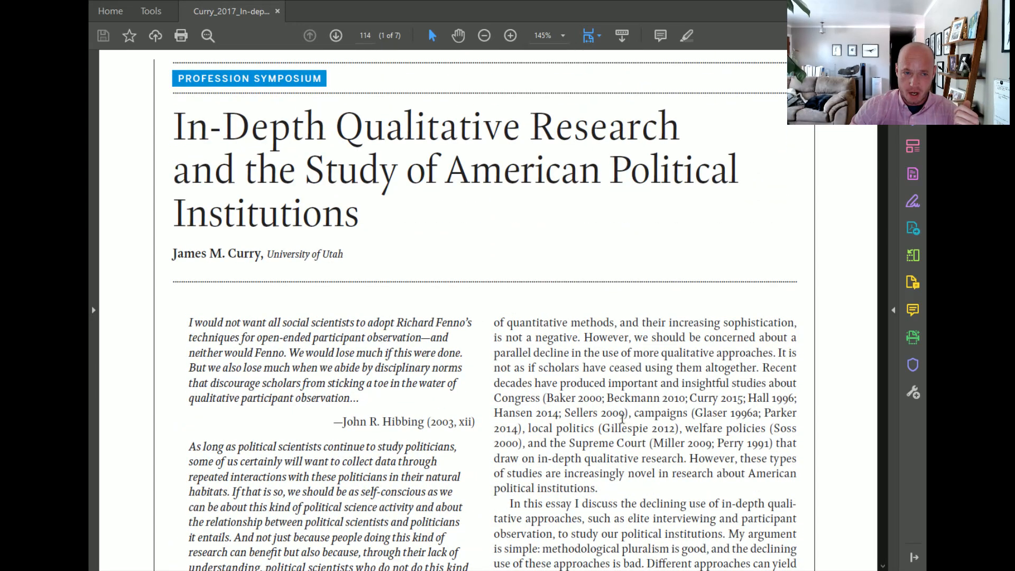
{"action": "scroll", "coordinate": [606, 413], "scroll_direction": "down", "scroll_amount": 5}
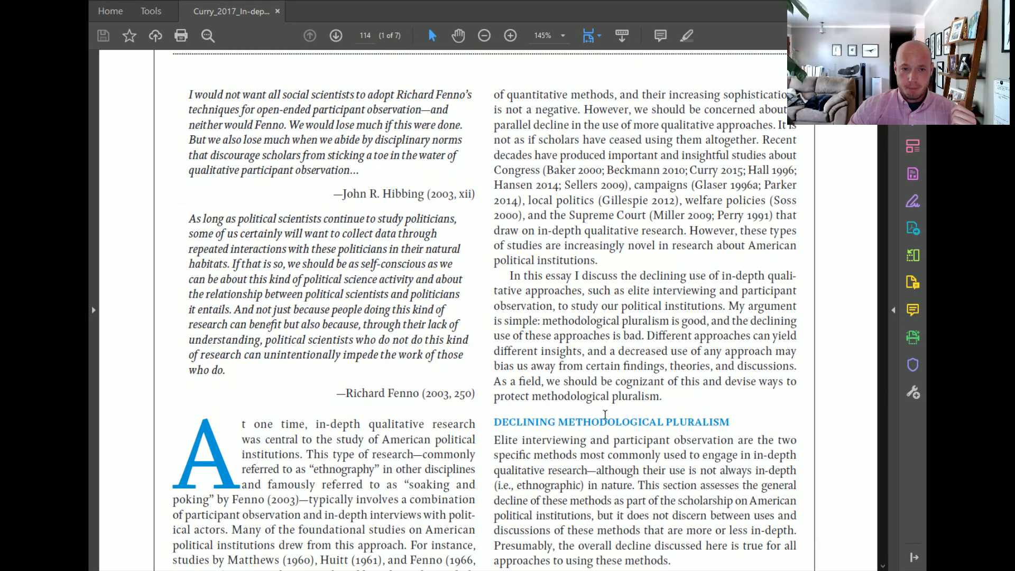
{"action": "left_click", "coordinate": [687, 35]}
{"action": "left_click_drag", "start_coordinate": [510, 274], "coordinate": [644, 335]}
- Highlight the "results confirm what is already known" passage on page 115 and the page 116 passage from "and nonreplicable" to "time-consuming and"
{"action": "scroll", "coordinate": [463, 364], "scroll_direction": "down", "scroll_amount": 3}
{"action": "scroll", "coordinate": [463, 364], "scroll_direction": "down", "scroll_amount": 12}
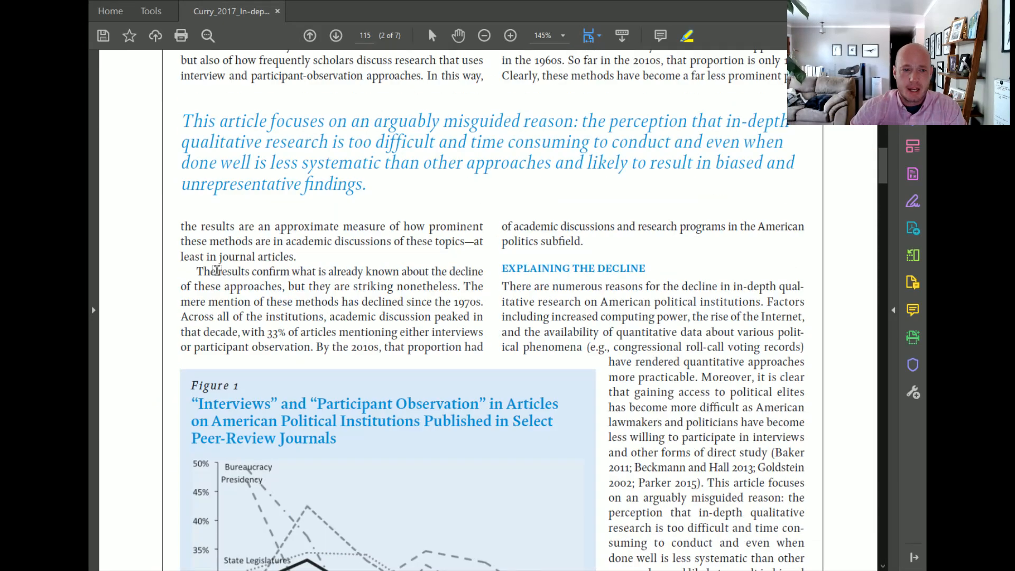
{"action": "left_click_drag", "start_coordinate": [216, 271], "coordinate": [436, 332]}
{"action": "scroll", "coordinate": [687, 415], "scroll_direction": "down", "scroll_amount": 11}
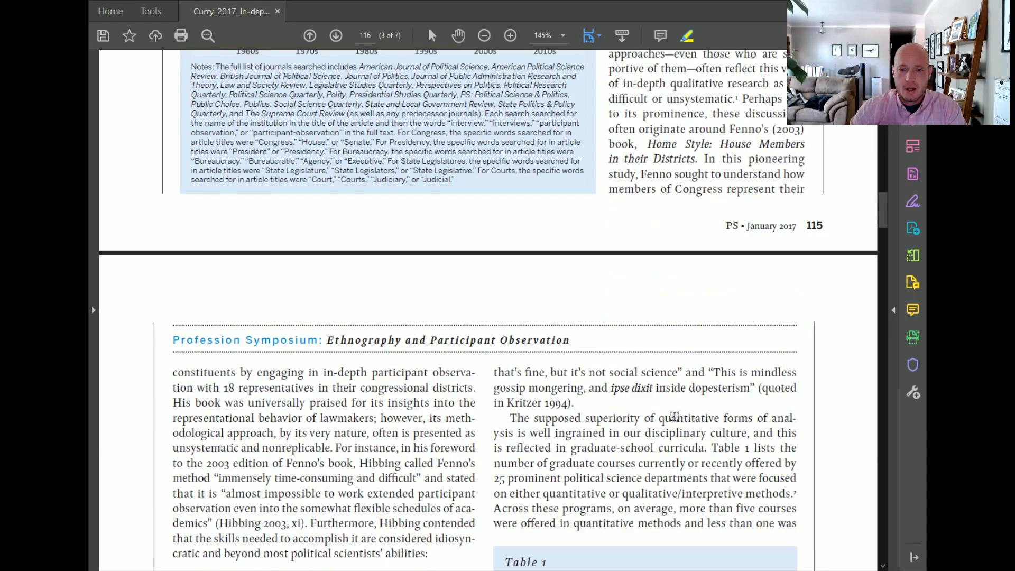
{"action": "scroll", "coordinate": [674, 417], "scroll_direction": "down", "scroll_amount": 3}
{"action": "left_click_drag", "start_coordinate": [242, 248], "coordinate": [376, 280]}
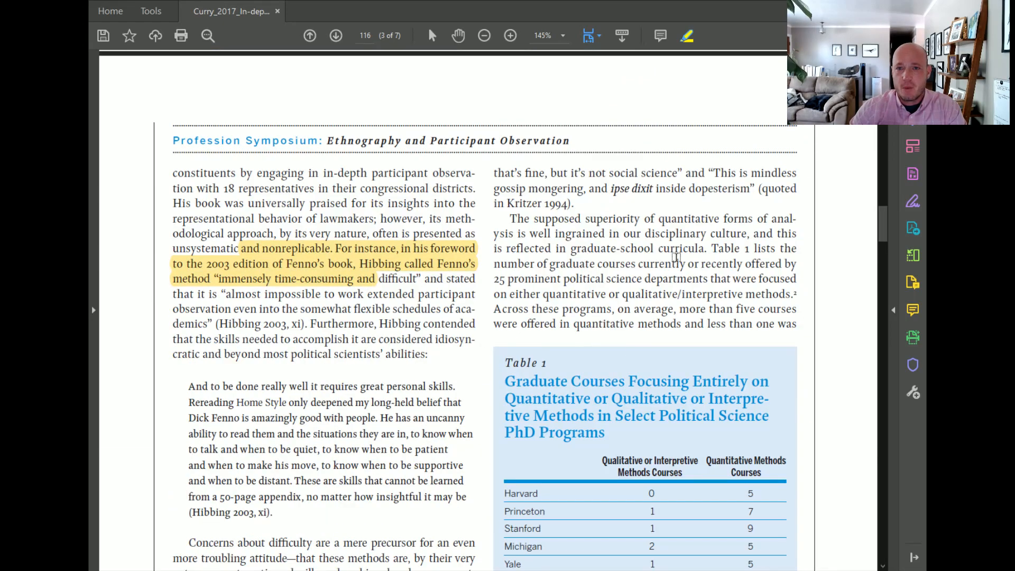
- Add the sticky note "This is a really good point." beside the paragraph on graduate-school curricula on page 116
{"action": "left_click", "coordinate": [662, 41]}
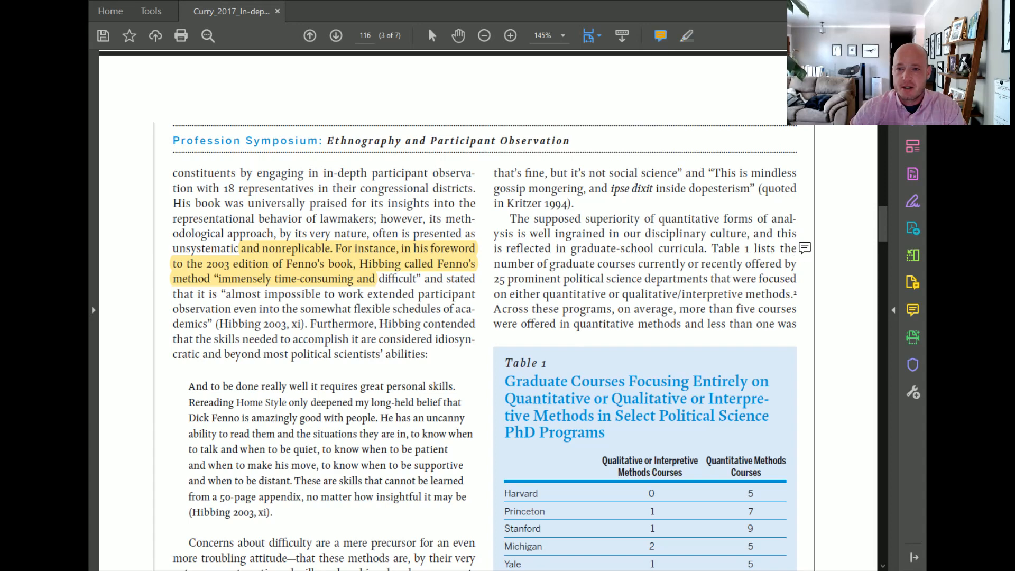
{"action": "left_click", "coordinate": [808, 224]}
{"action": "type", "text": "This "}
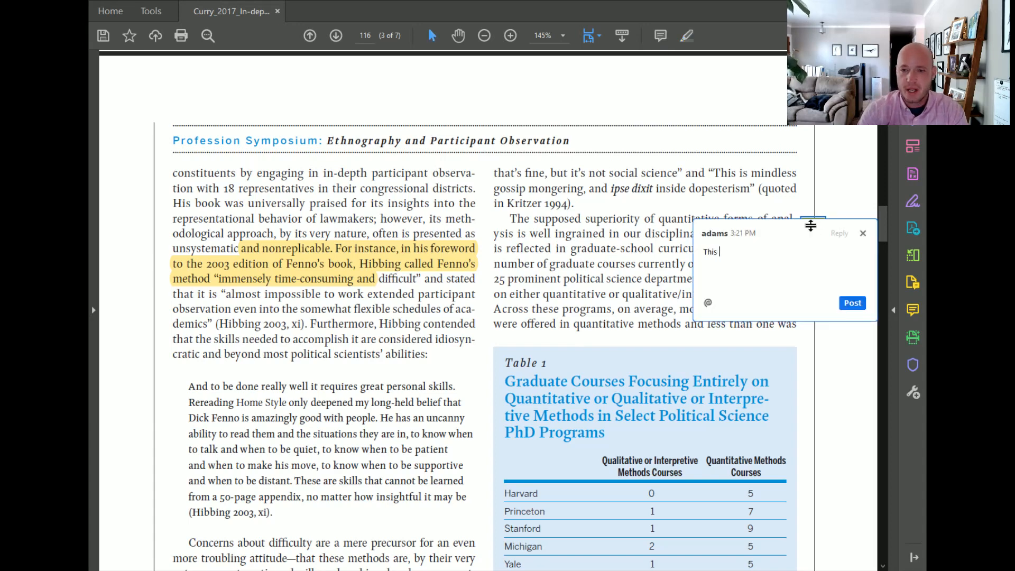
{"action": "type", "text": "is a really good point."}
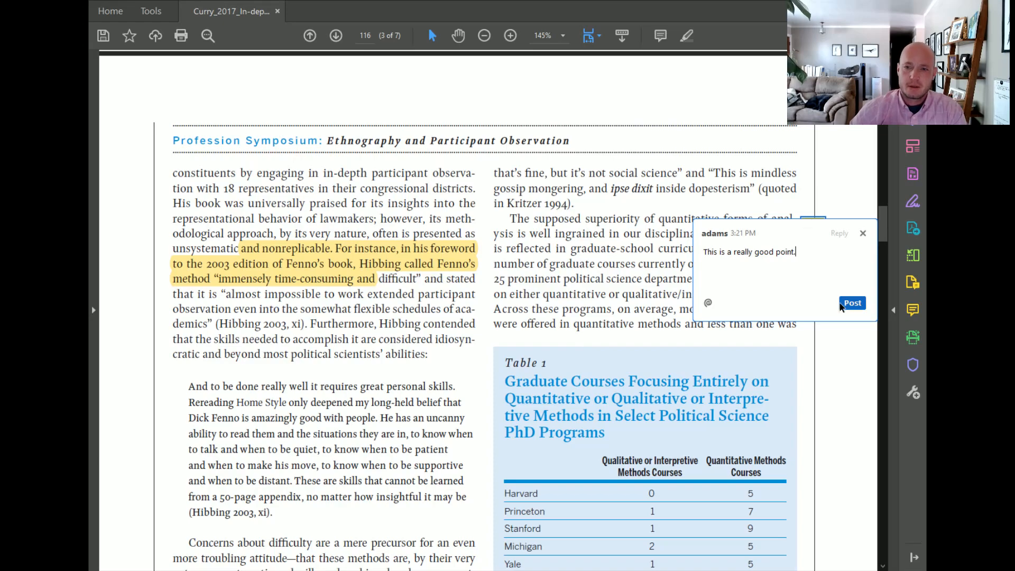
{"action": "left_click", "coordinate": [551, 246]}
- Add the sticky note "Could be clearer." below the pull quote on page 117, post it, and save the PDF
{"action": "scroll", "coordinate": [594, 298], "scroll_direction": "down", "scroll_amount": 2}
{"action": "scroll", "coordinate": [594, 298], "scroll_direction": "down", "scroll_amount": 20}
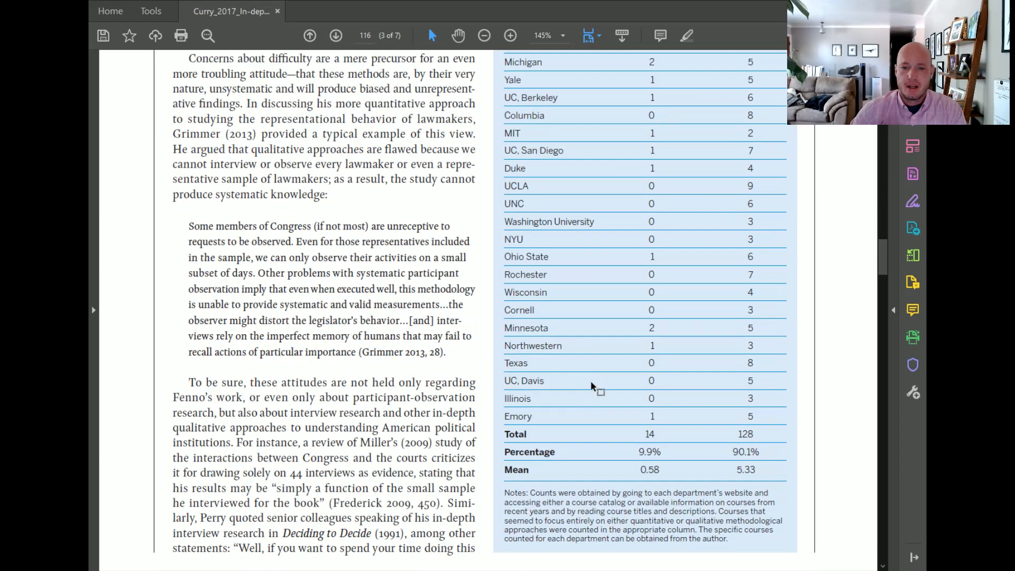
{"action": "scroll", "coordinate": [609, 393], "scroll_direction": "down", "scroll_amount": 3}
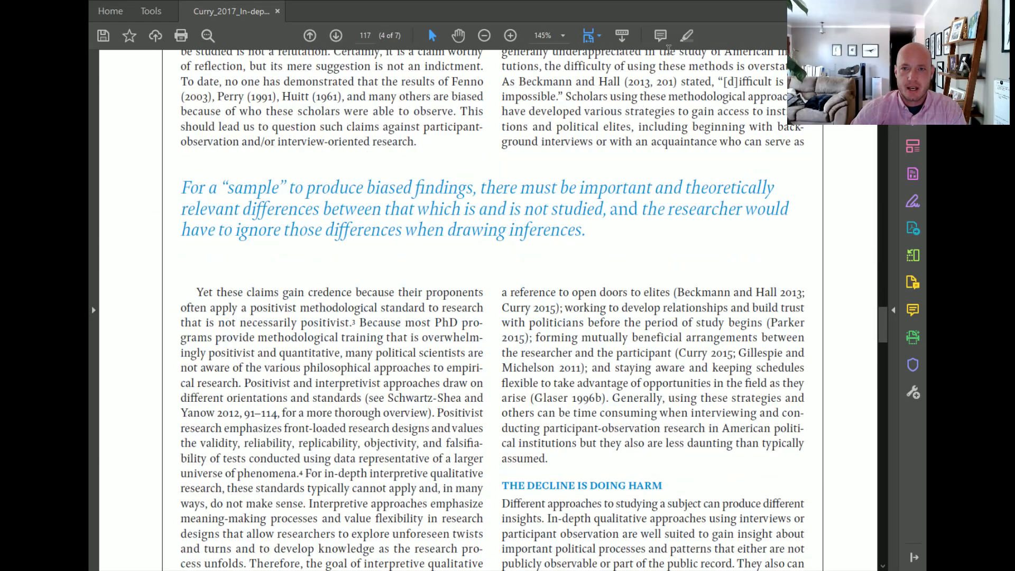
{"action": "left_click", "coordinate": [660, 35]}
{"action": "left_click", "coordinate": [572, 276]}
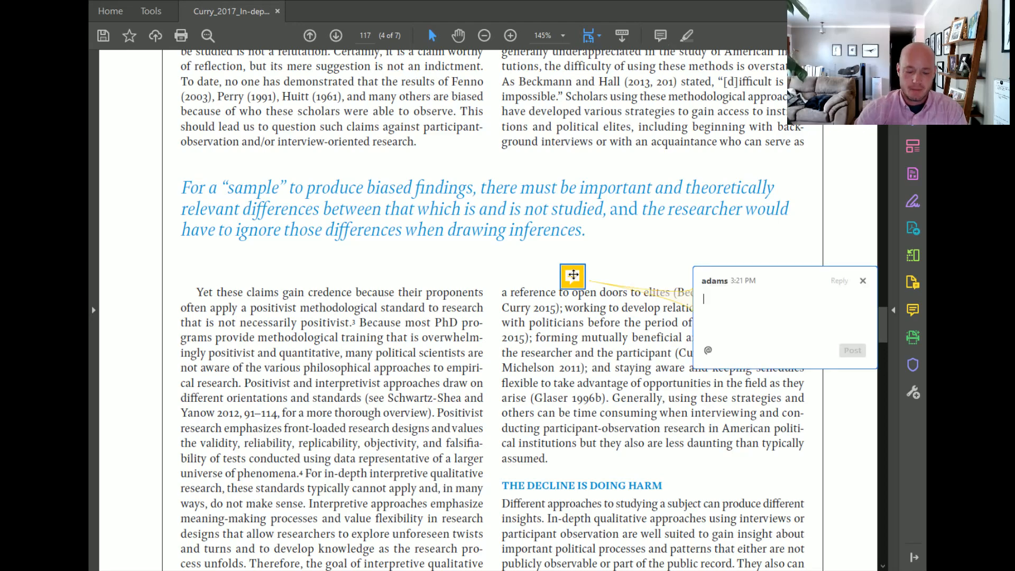
{"action": "type", "text": "Could be cl"}
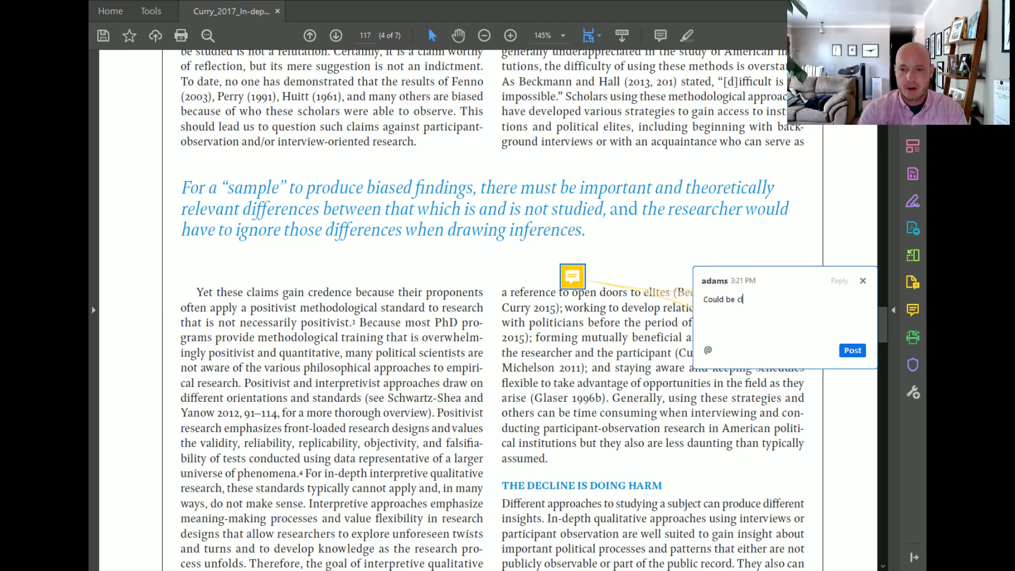
{"action": "type", "text": "earer."}
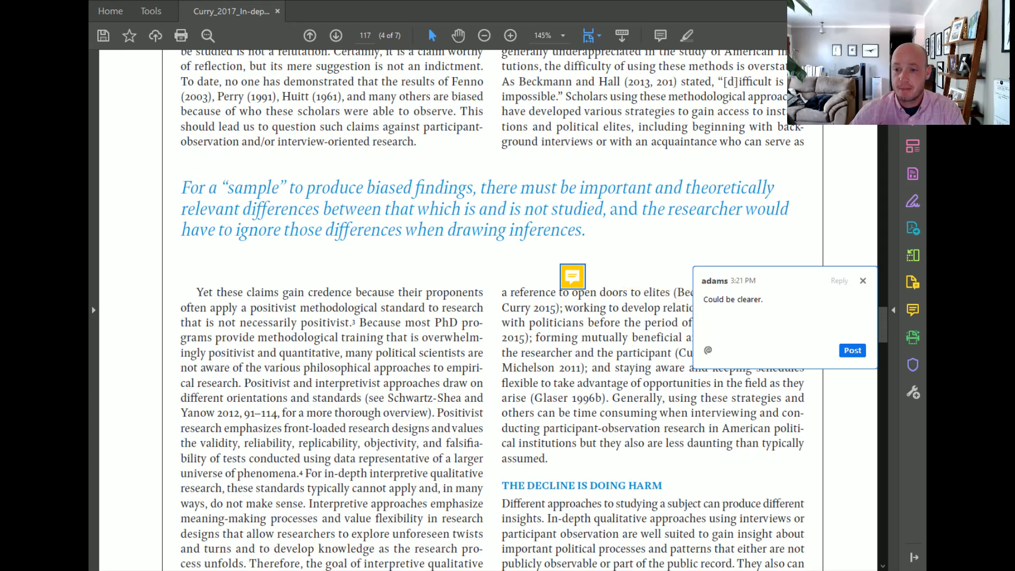
{"action": "left_click", "coordinate": [852, 351]}
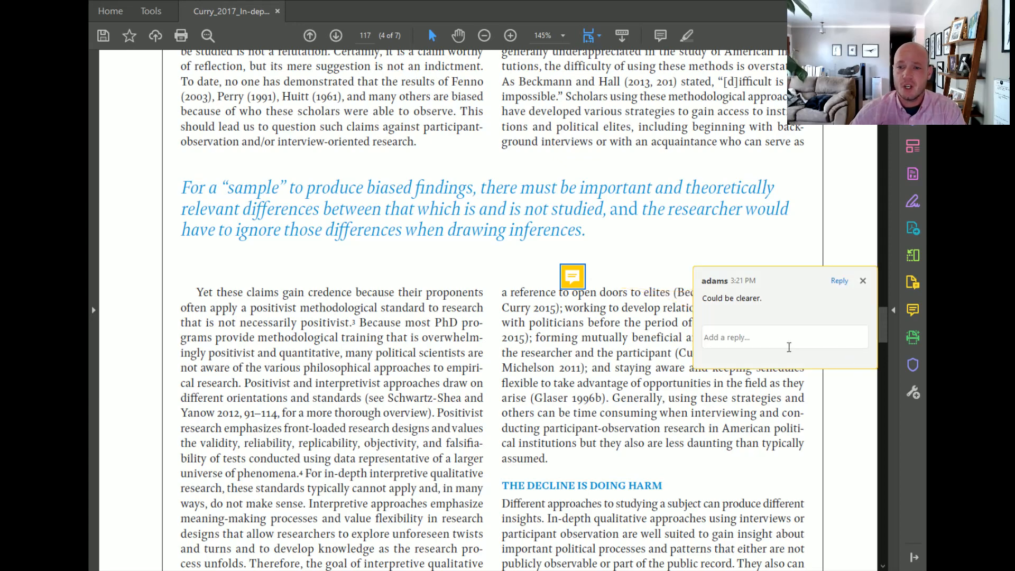
{"action": "left_click", "coordinate": [755, 251]}
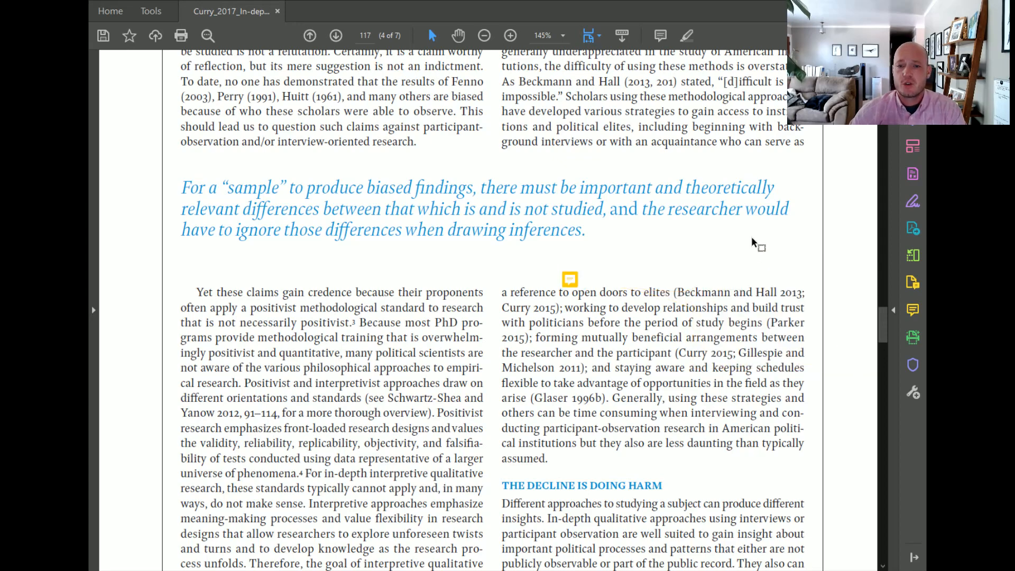
{"action": "left_click", "coordinate": [104, 37]}
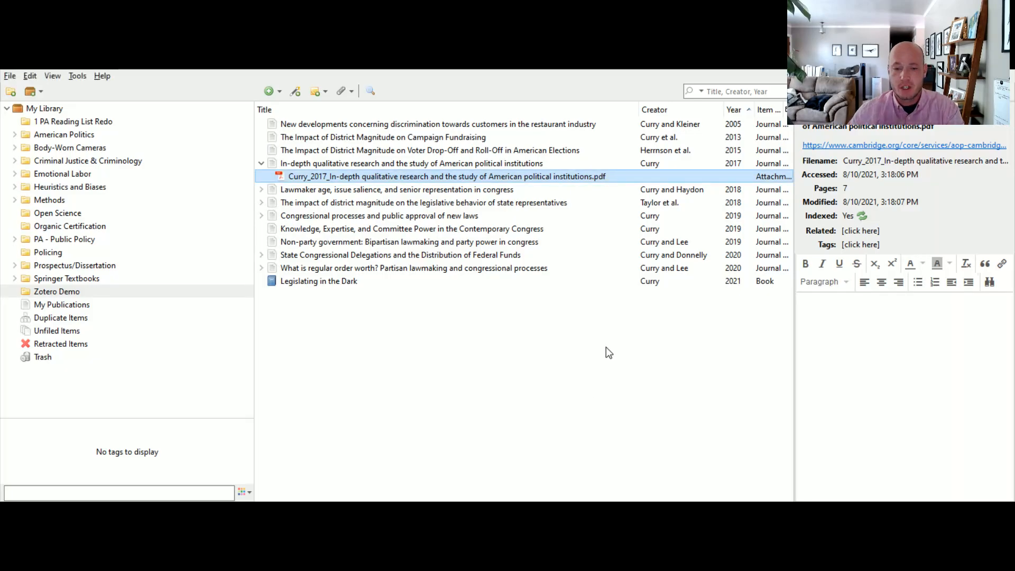
- In Zotero, extract the annotations from the PDF attached to "In-depth qualitative research and the study of American political institutions" and open the resulting note
{"action": "left_click", "coordinate": [347, 165]}
{"action": "left_click", "coordinate": [346, 180]}
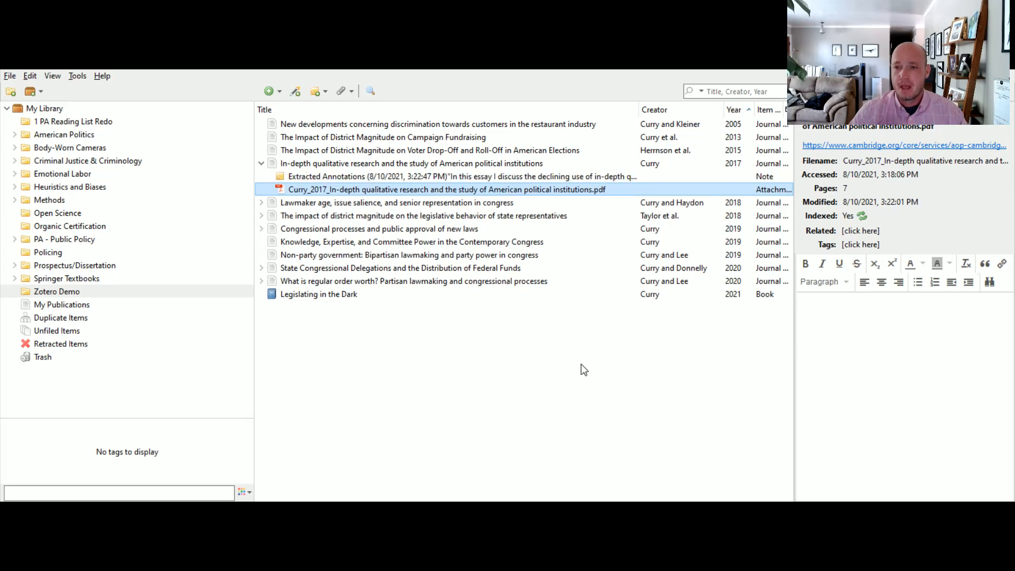
{"action": "left_click", "coordinate": [317, 179]}
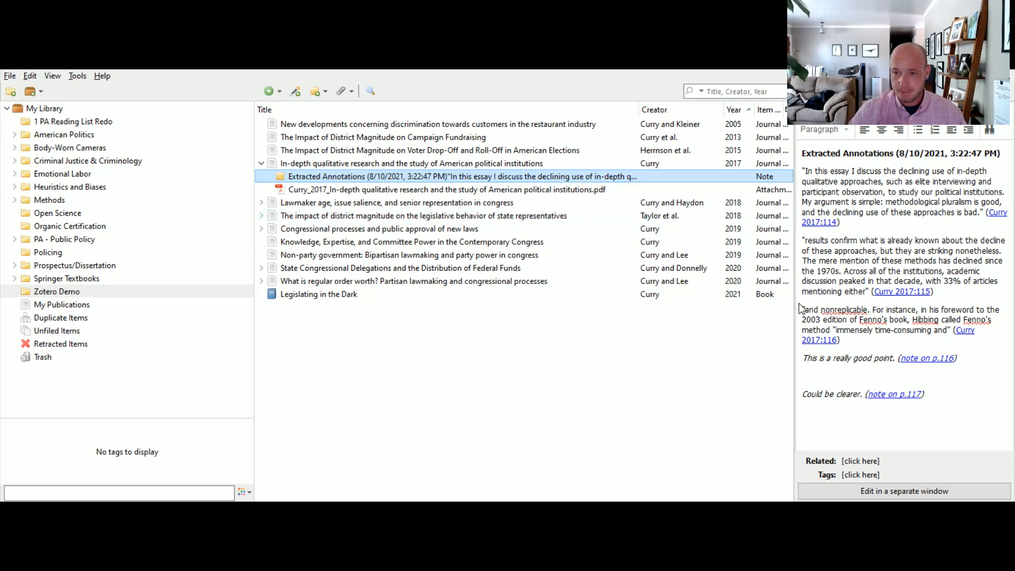
- Examine the extracted annotations note, checking the highlighted quotes, their page citations, and the two sticky-note comments for pages 116 and 117
{"action": "left_click", "coordinate": [803, 169]}
{"action": "type", "text": "\""}
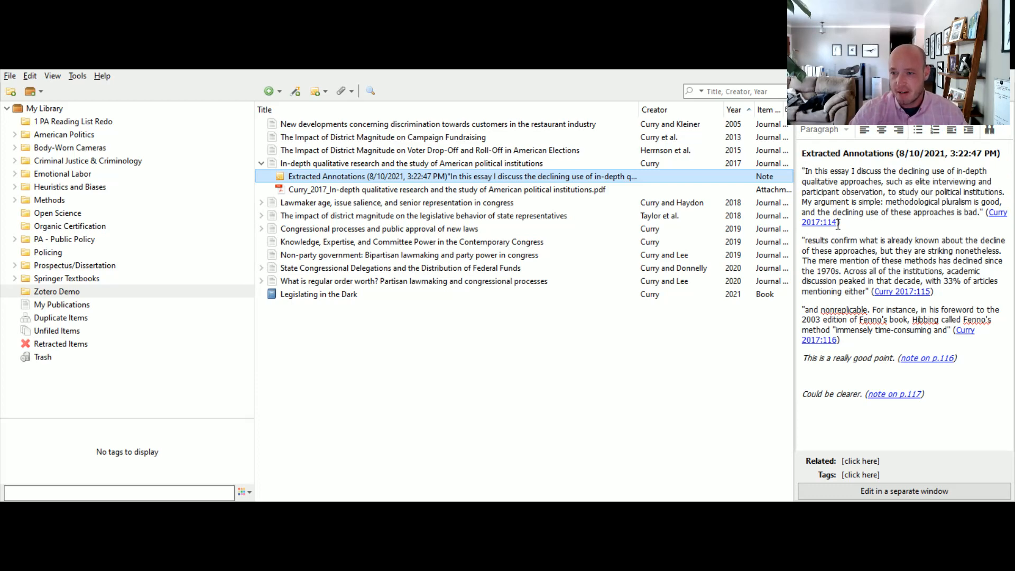
{"action": "left_click_drag", "start_coordinate": [837, 223], "coordinate": [827, 223]}
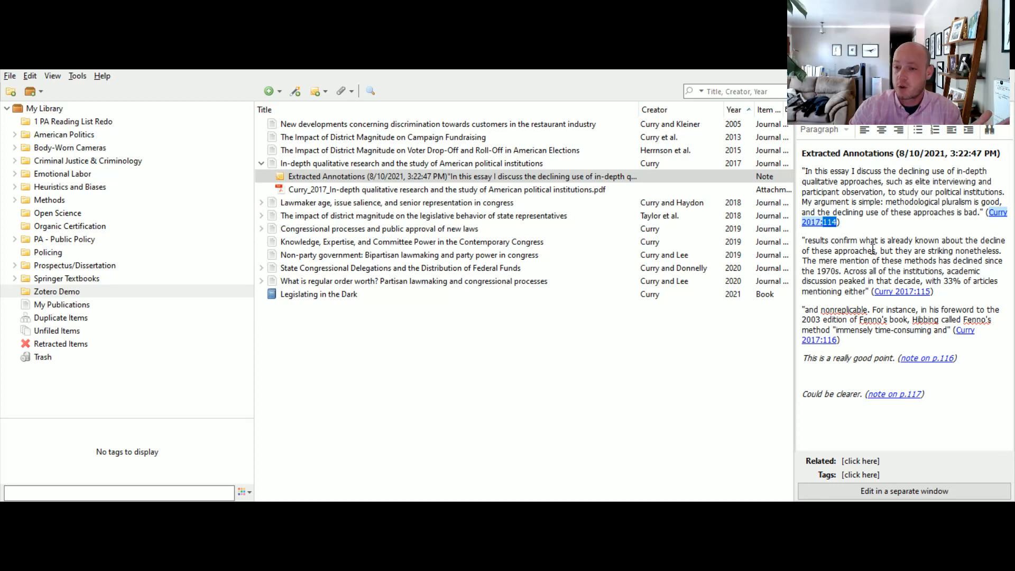
{"action": "left_click", "coordinate": [941, 382]}
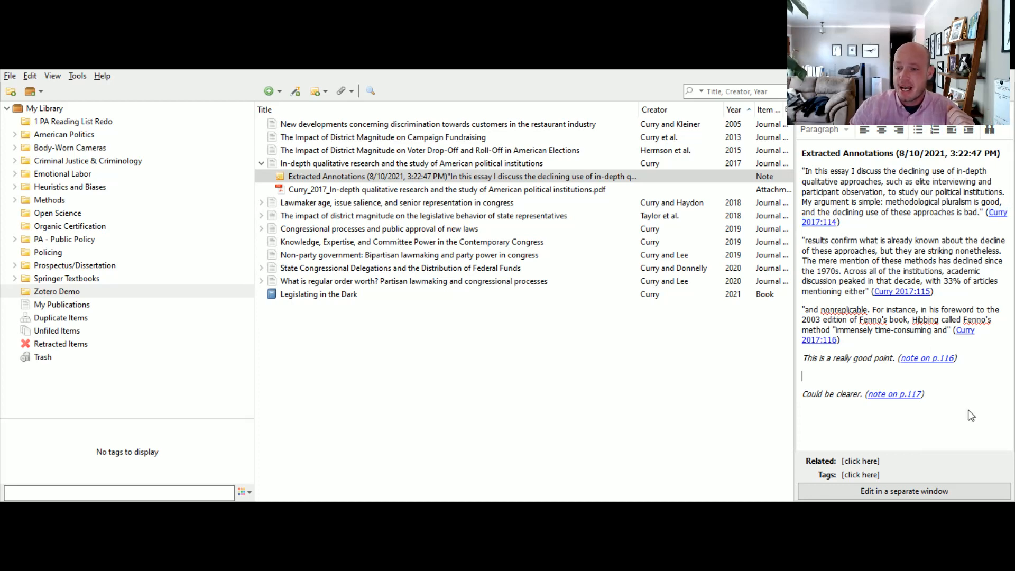
{"action": "left_click_drag", "start_coordinate": [804, 360], "coordinate": [962, 360]}
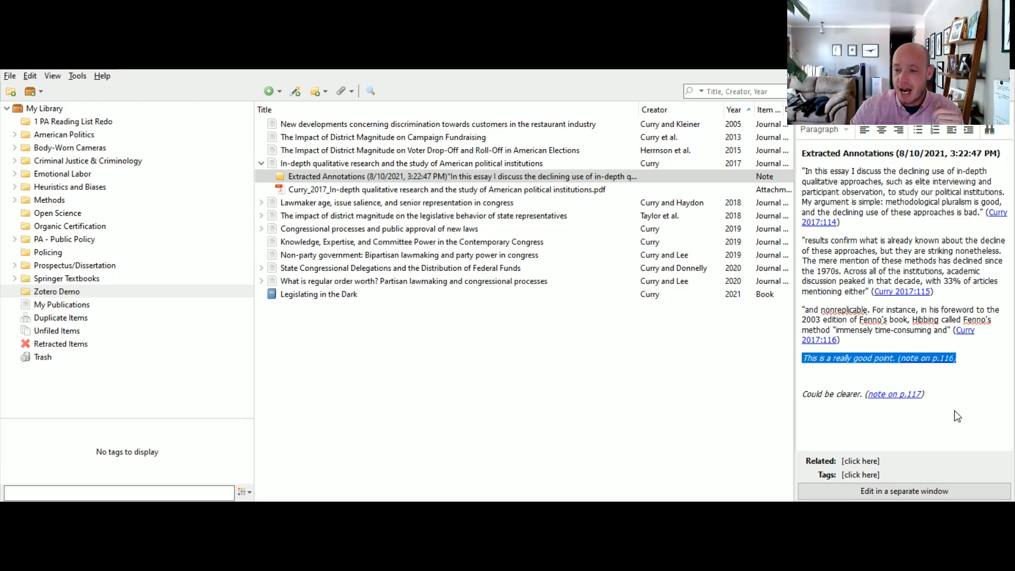
{"action": "left_click", "coordinate": [971, 373]}
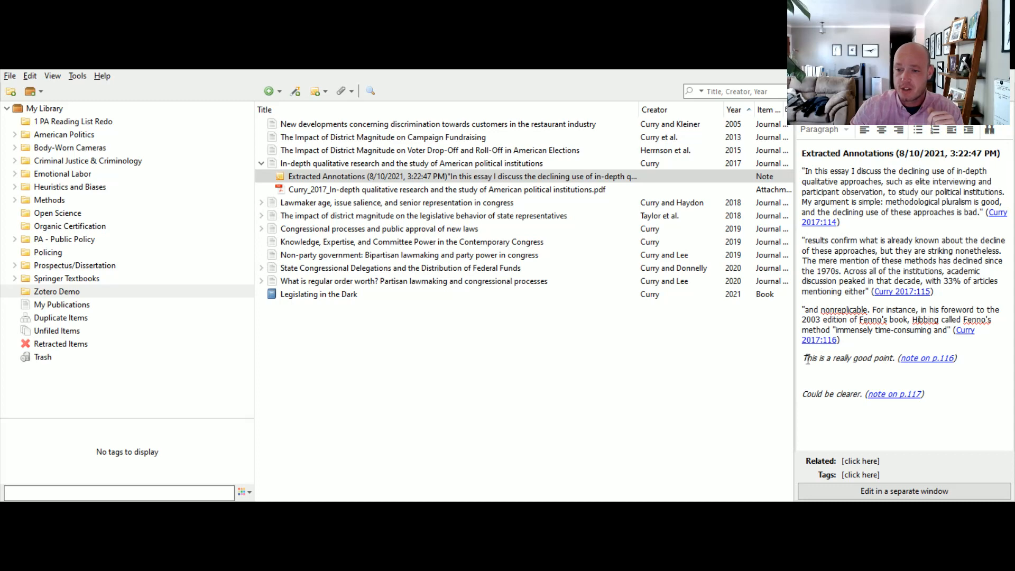
{"action": "left_click_drag", "start_coordinate": [803, 359], "coordinate": [956, 376]}
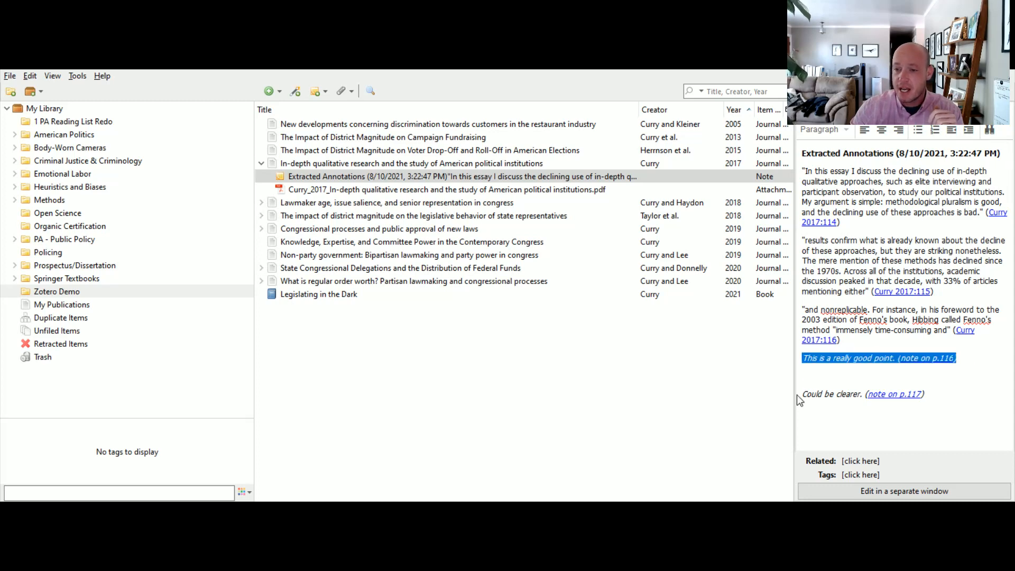
{"action": "left_click_drag", "start_coordinate": [807, 395], "coordinate": [949, 396]}
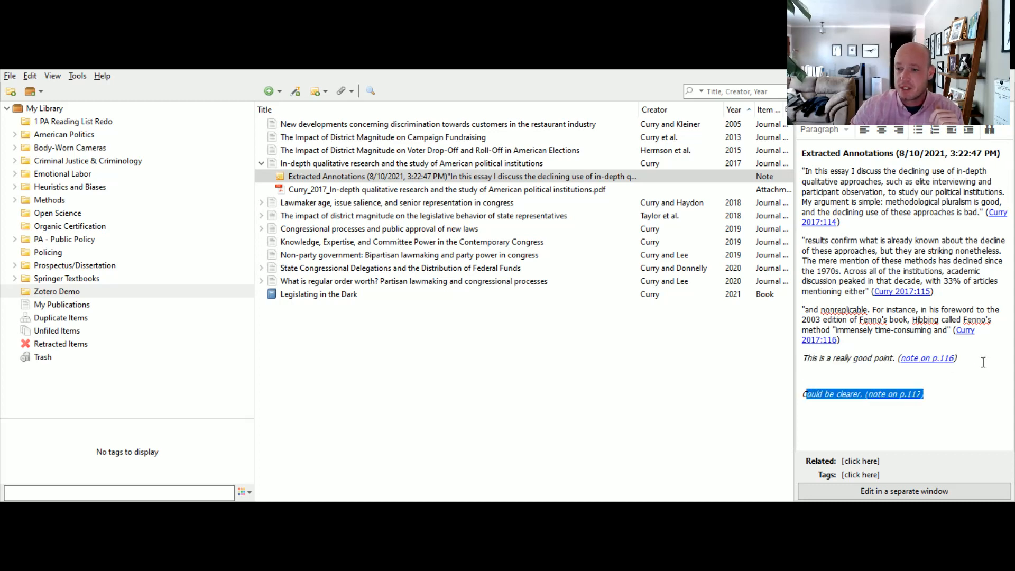
{"action": "left_click", "coordinate": [950, 399]}
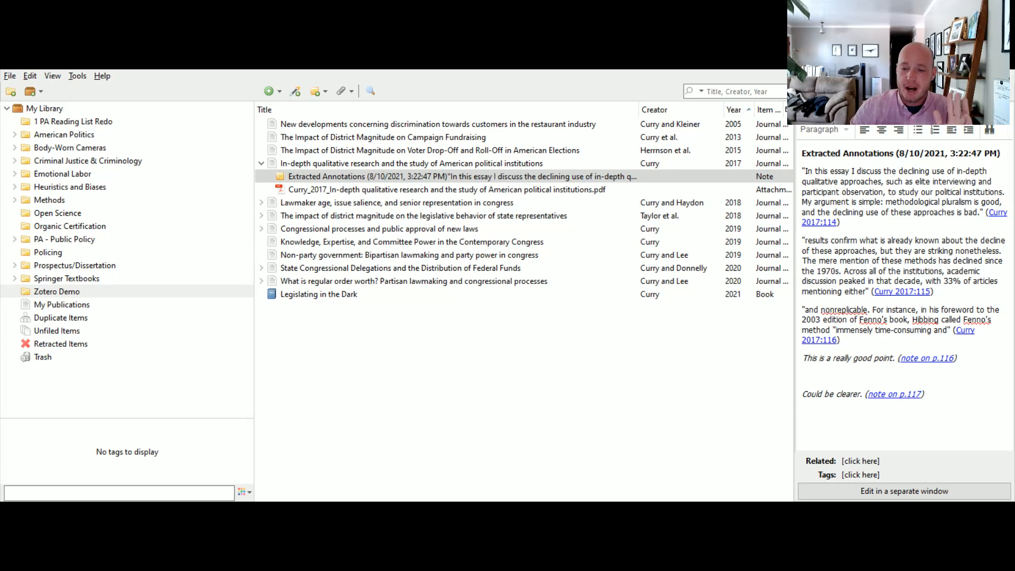
- Switch to the Google Scholar results in the browser, open "Non-party government: Bipartisan lawmaking and party power in congress", and save its Cambridge page to Zotero
{"action": "key", "text": "alt+Tab"}
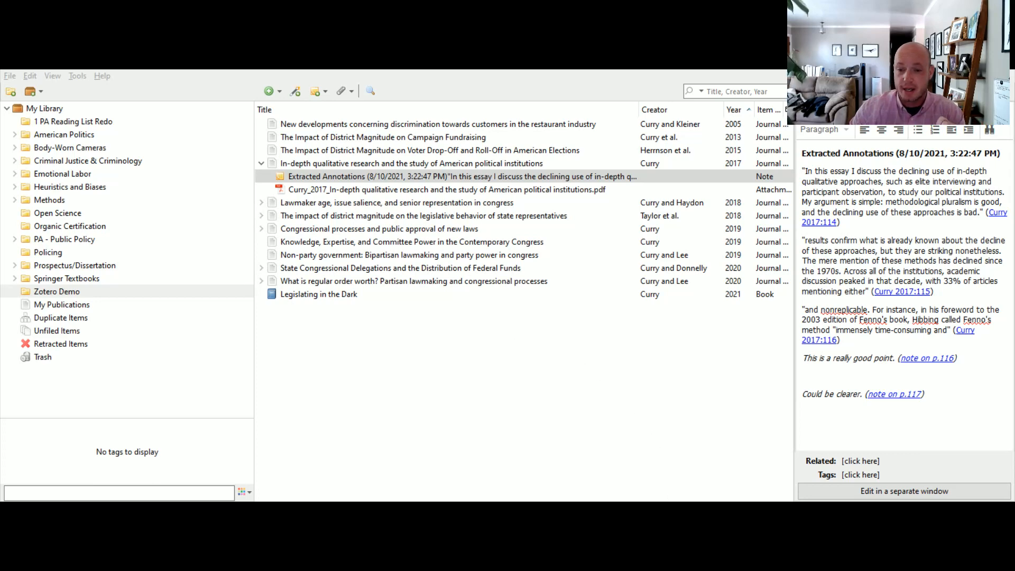
{"action": "left_click", "coordinate": [519, 553]}
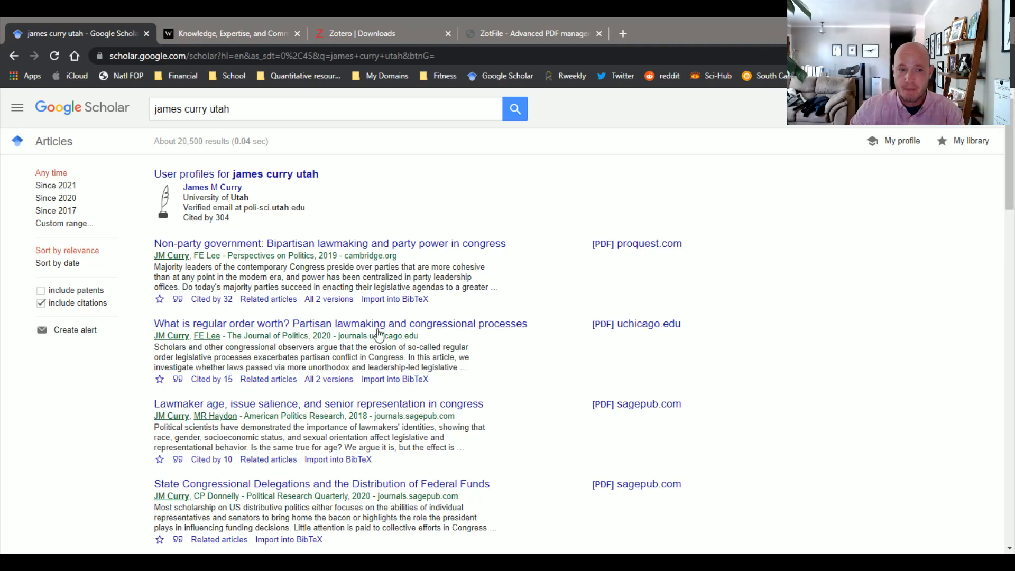
{"action": "left_click", "coordinate": [444, 246]}
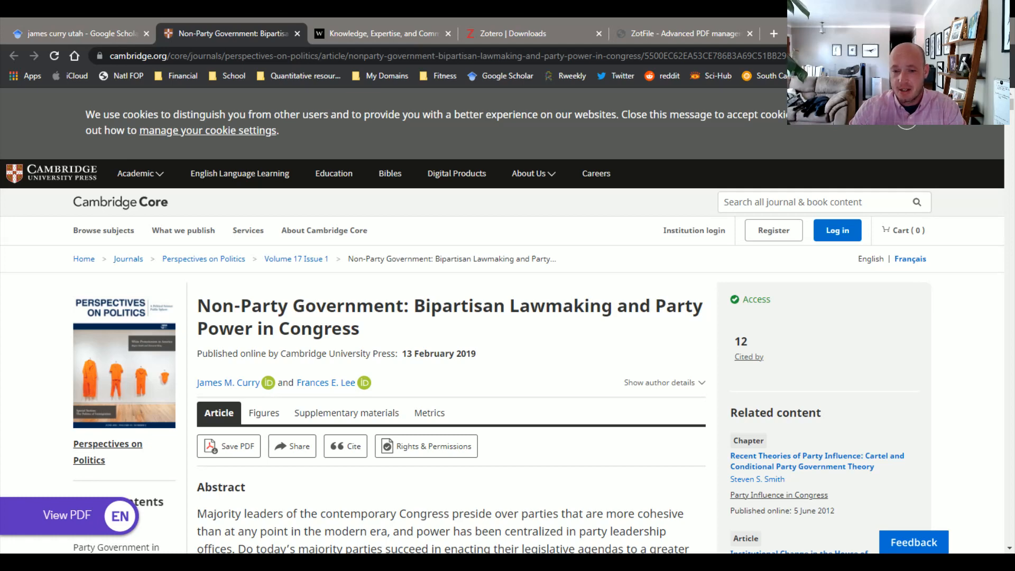
{"action": "key", "text": "ctrl+shift+s"}
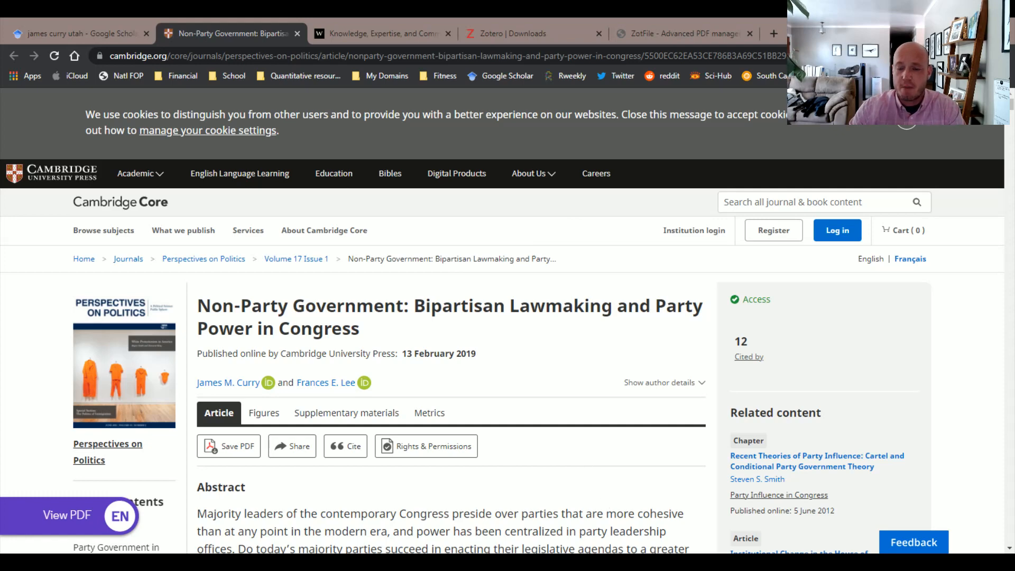
- Return to Zotero and compare the two "Non-Party Government" entries, including the PDF attached to the Cambridge version
{"action": "key", "text": "alt+Tab"}
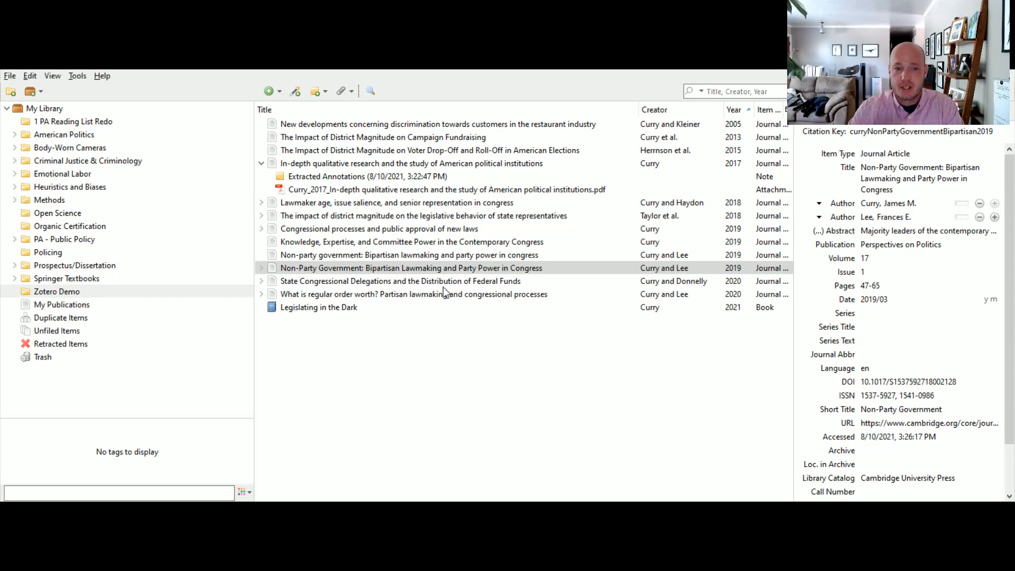
{"action": "left_click", "coordinate": [357, 252]}
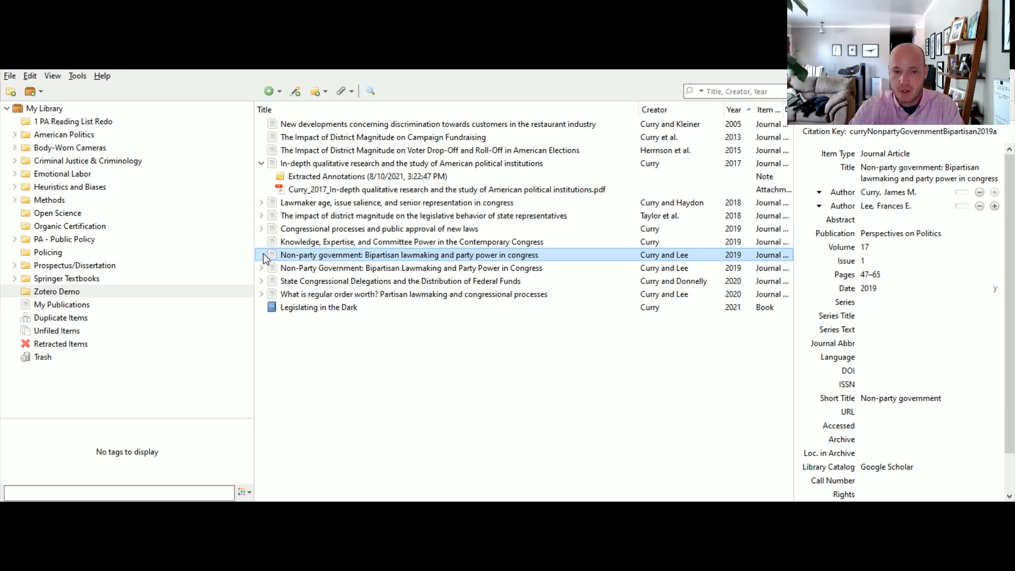
{"action": "left_click", "coordinate": [312, 269]}
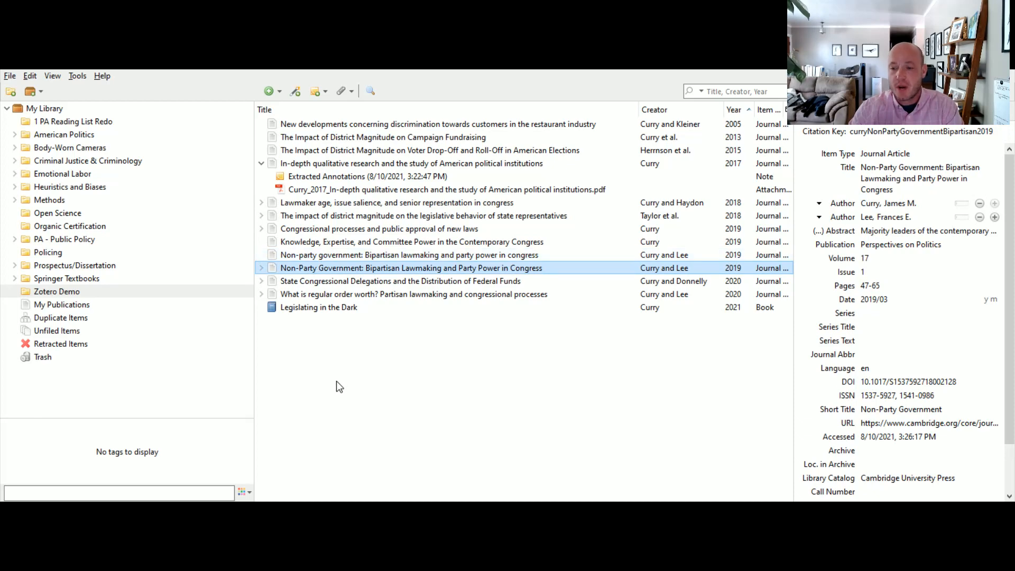
{"action": "left_click", "coordinate": [261, 268]}
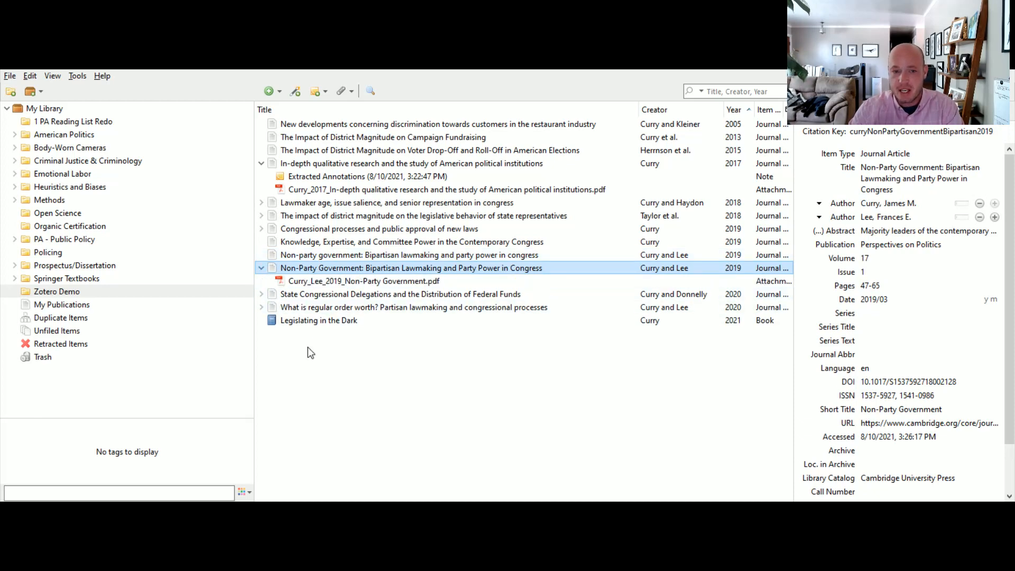
{"action": "left_click", "coordinate": [328, 281]}
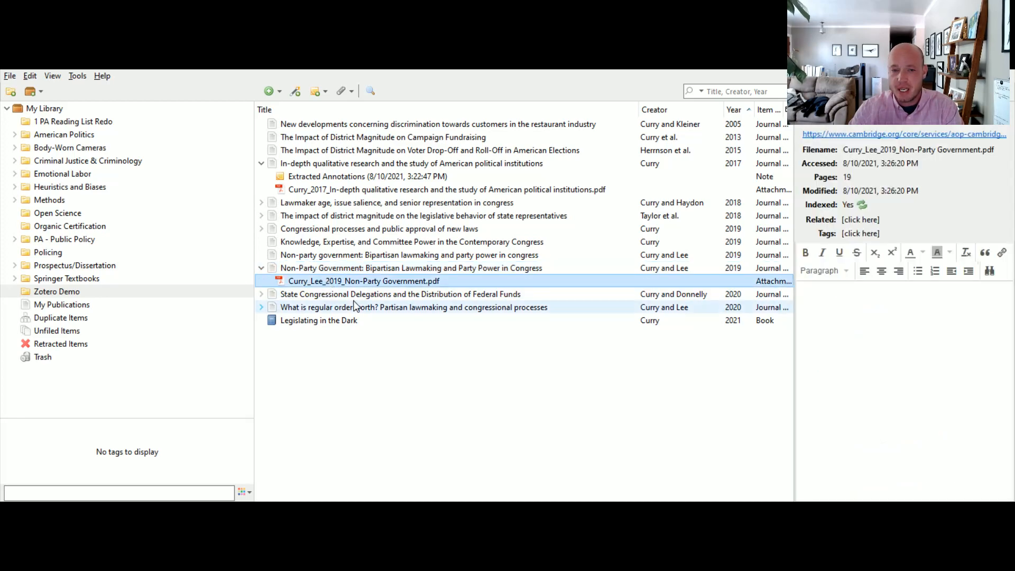
{"action": "key", "text": "Left"}
{"action": "key", "text": "Left"}
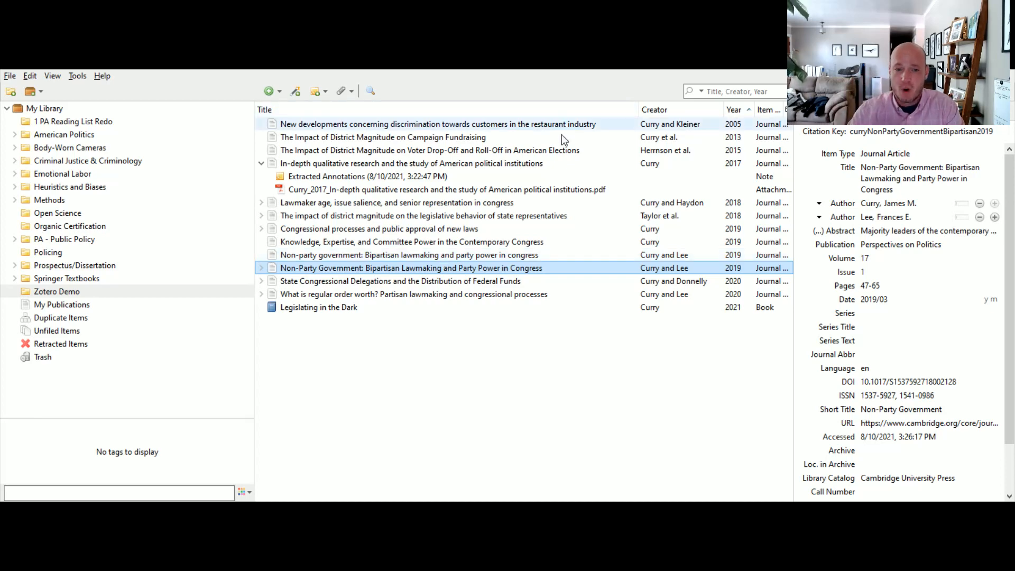
- Select both "Non-Party Government" entries for merging and compare the field values of the 3:18:02 PM and 3:26:17 PM versions
{"action": "left_click", "coordinate": [474, 256], "text": "ctrl"}
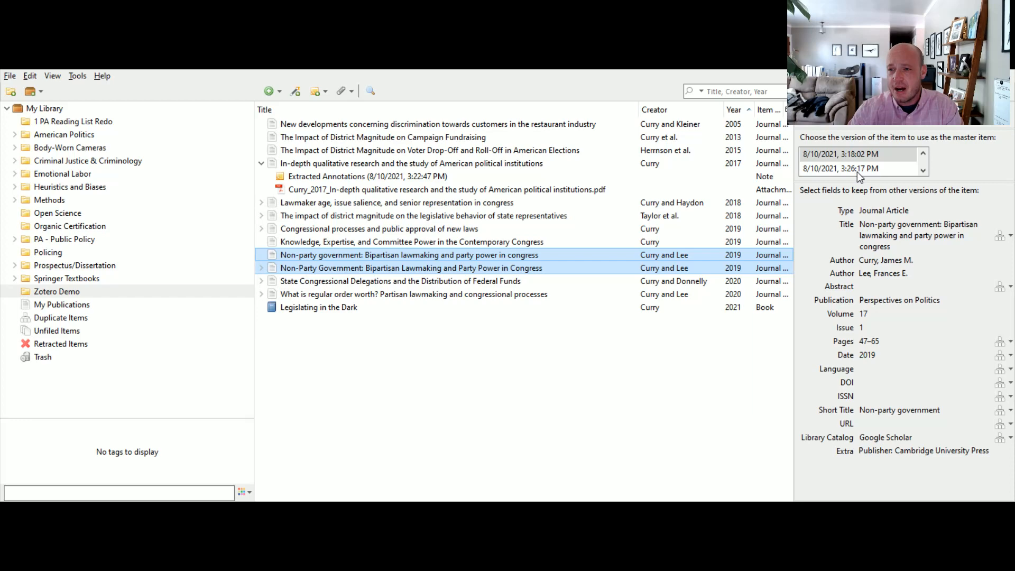
{"action": "left_click", "coordinate": [873, 167]}
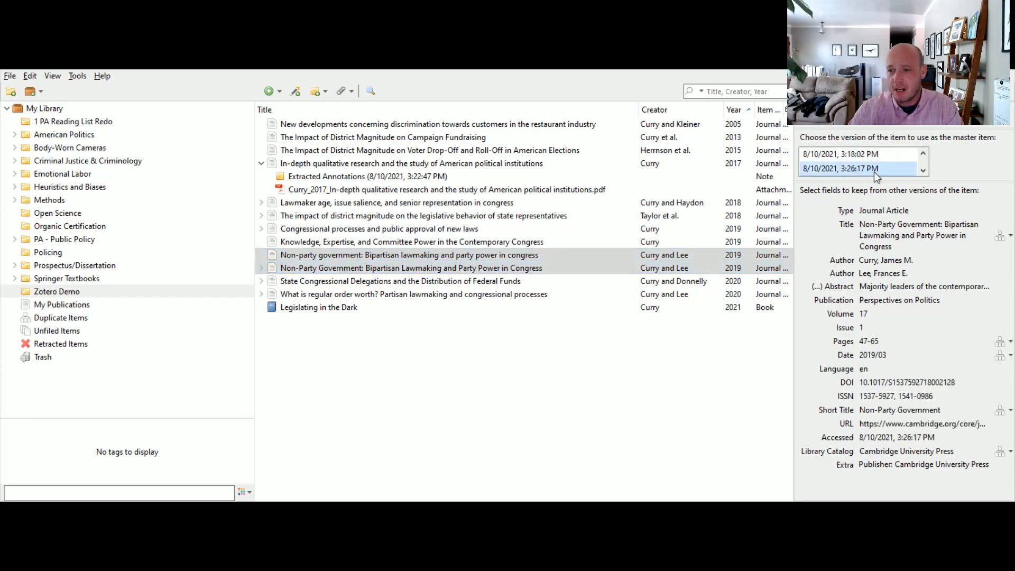
{"action": "left_click", "coordinate": [870, 154]}
{"action": "left_click", "coordinate": [871, 169]}
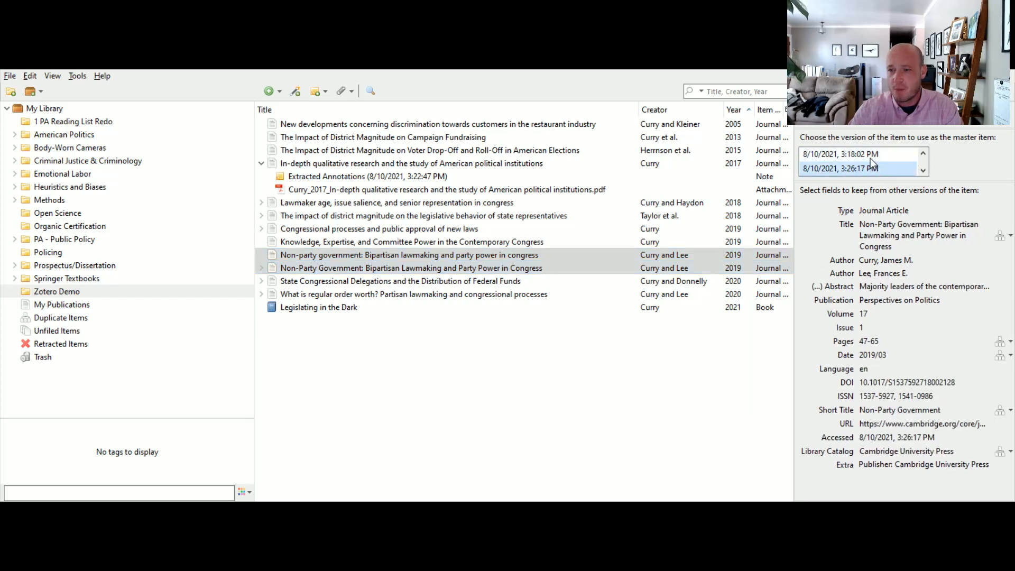
{"action": "left_click", "coordinate": [870, 155]}
{"action": "left_click", "coordinate": [869, 170]}
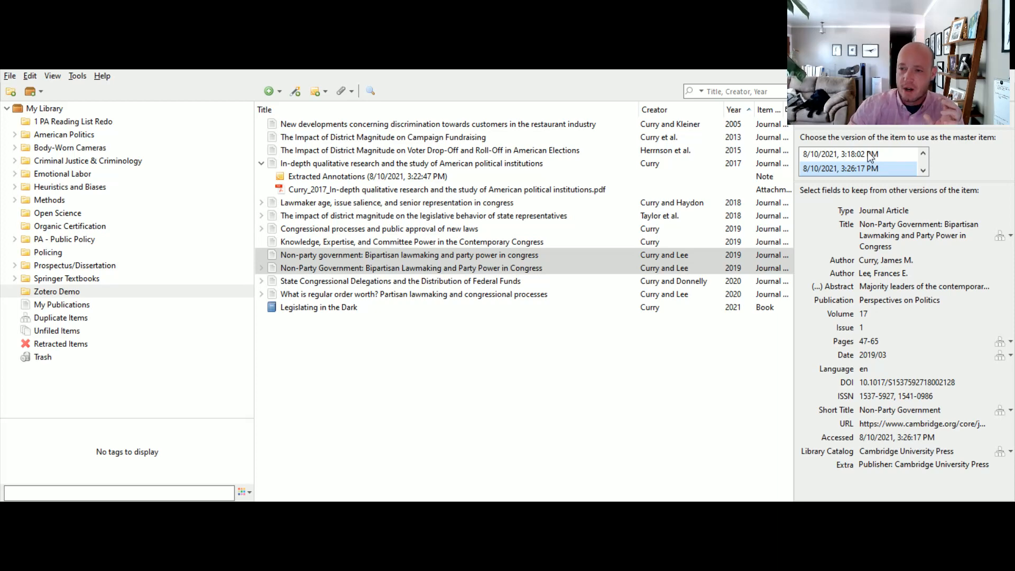
{"action": "left_click", "coordinate": [870, 155]}
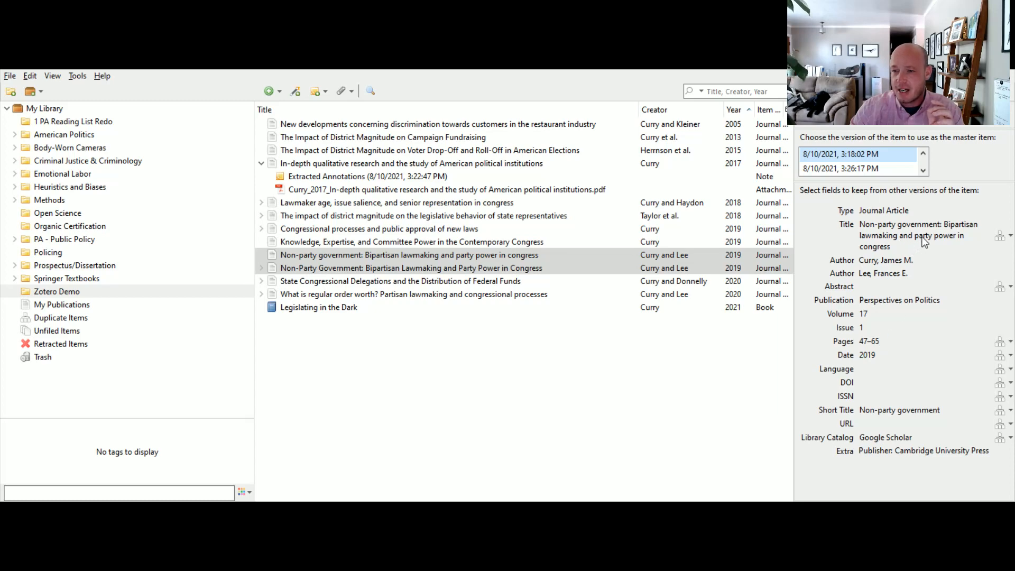
{"action": "left_click", "coordinate": [859, 169]}
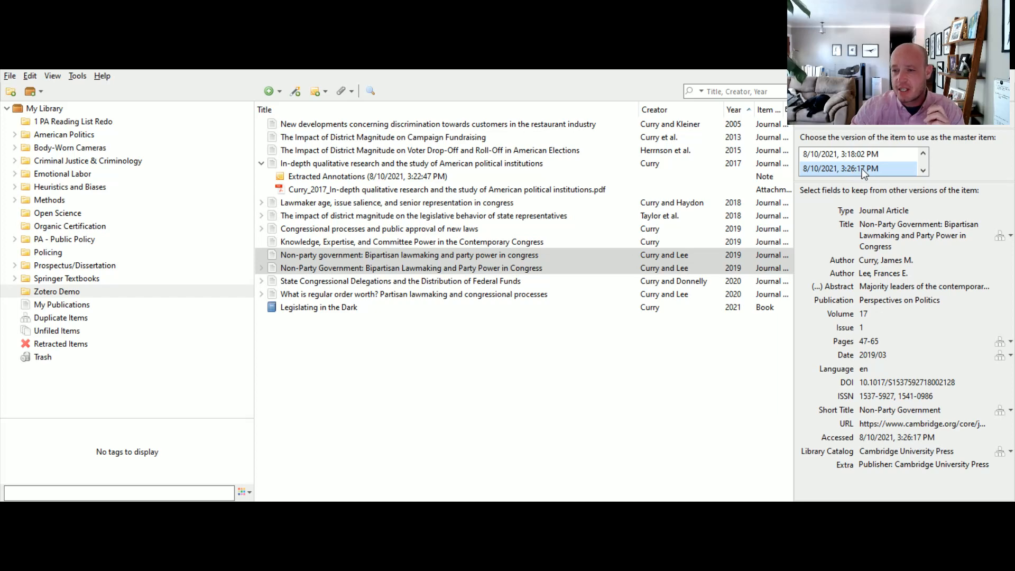
{"action": "left_click", "coordinate": [874, 153]}
{"action": "left_click", "coordinate": [877, 169]}
{"action": "left_click", "coordinate": [874, 156]}
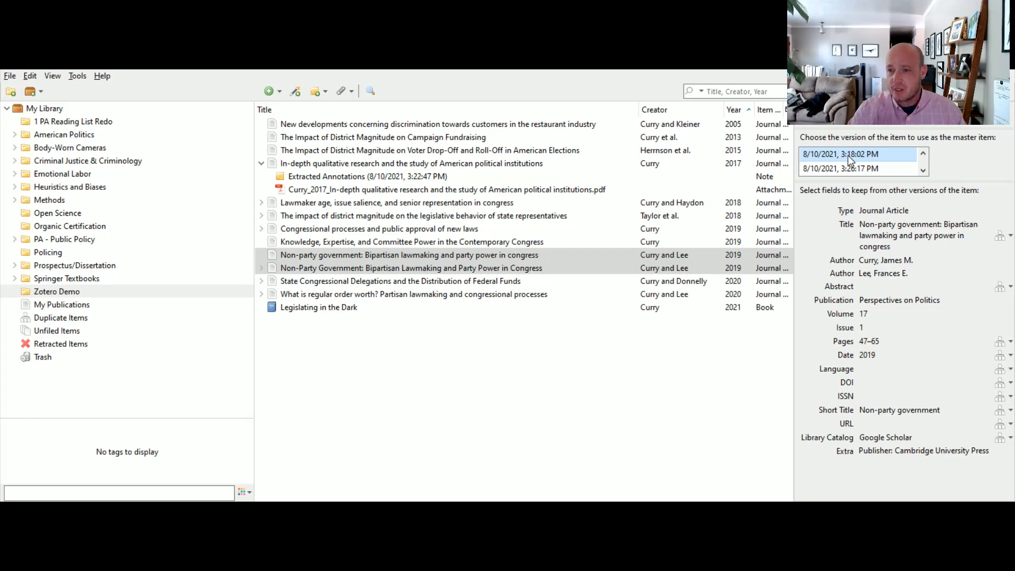
- Merge the two entries using the 8/10/2021, 3:26:17 PM version as master, and expand the merged entry to check its PDF
{"action": "left_click", "coordinate": [862, 168]}
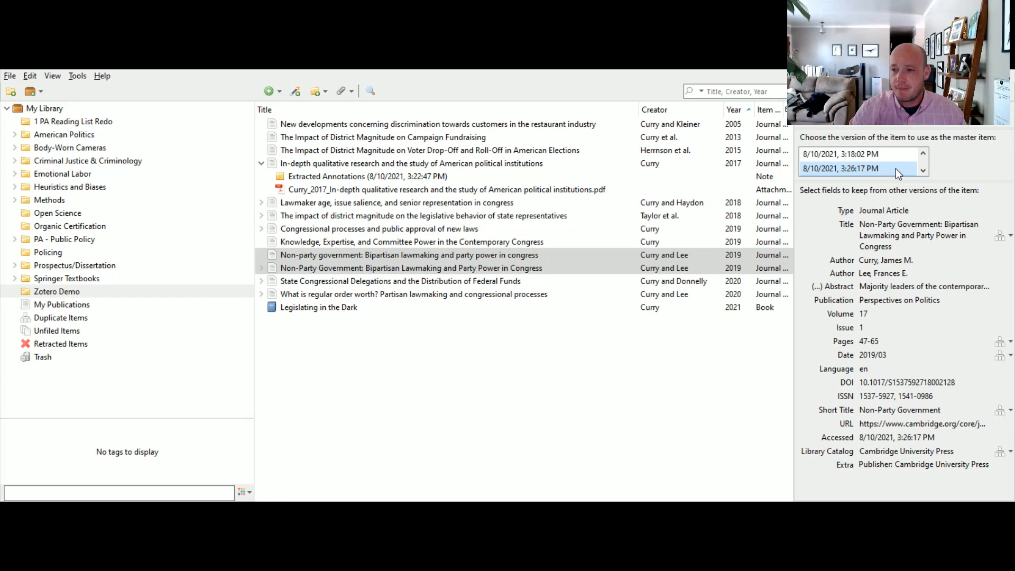
{"action": "left_click", "coordinate": [901, 128]}
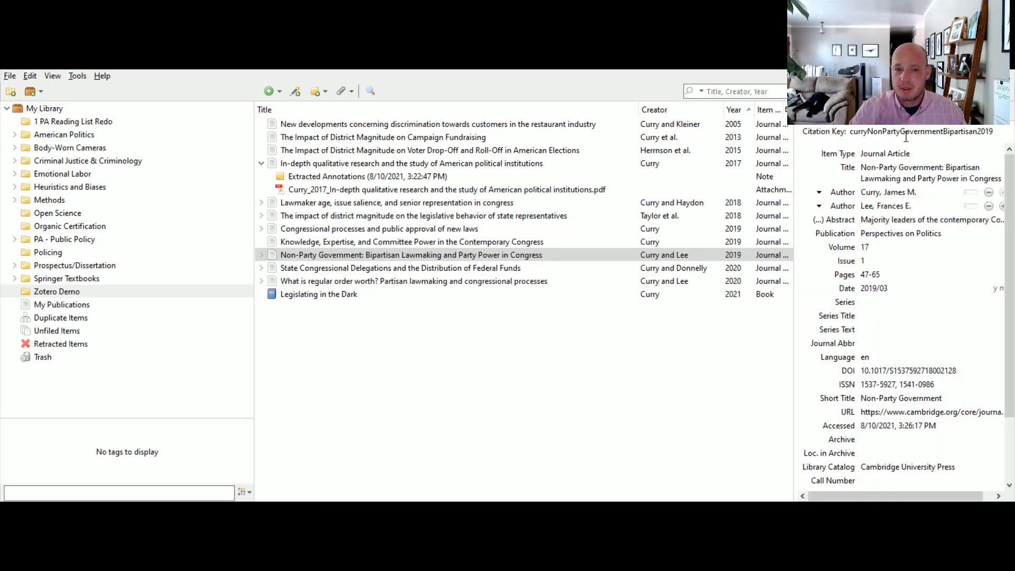
{"action": "left_click", "coordinate": [288, 256]}
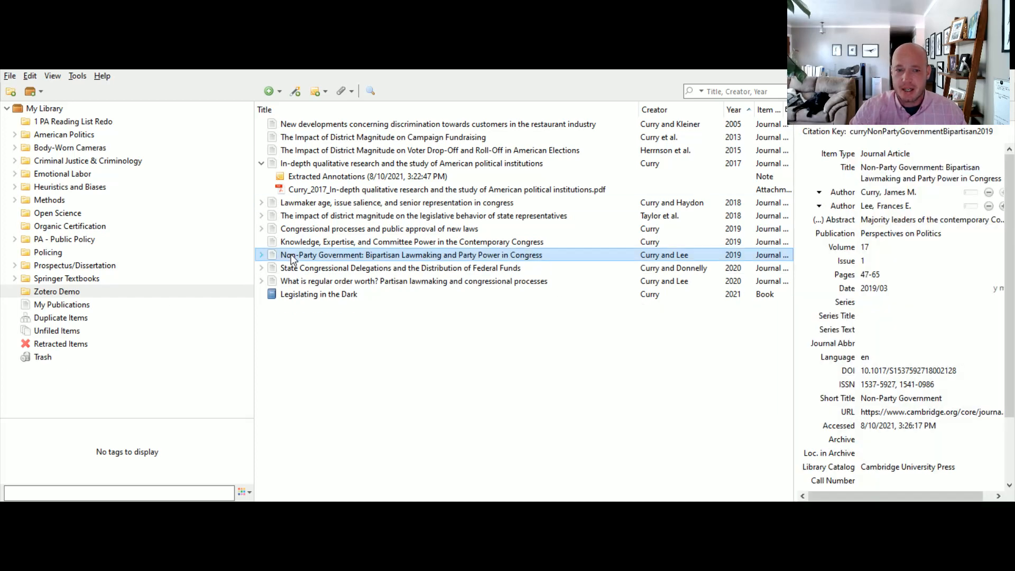
{"action": "left_click", "coordinate": [262, 255]}
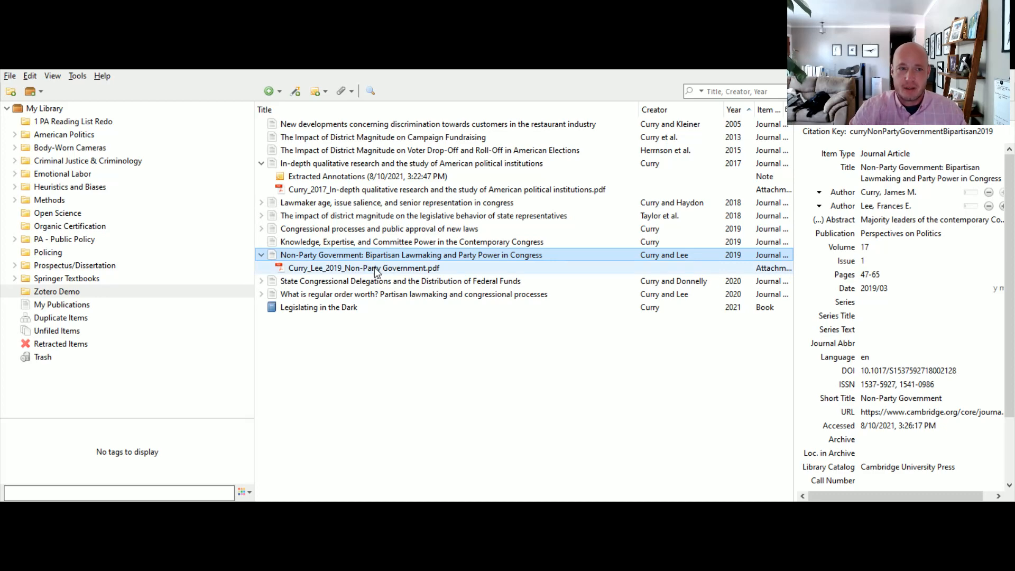
- Switch to the Zotero Demo document in Word and open Zotero's document preferences
{"action": "key", "text": "alt+Tab"}
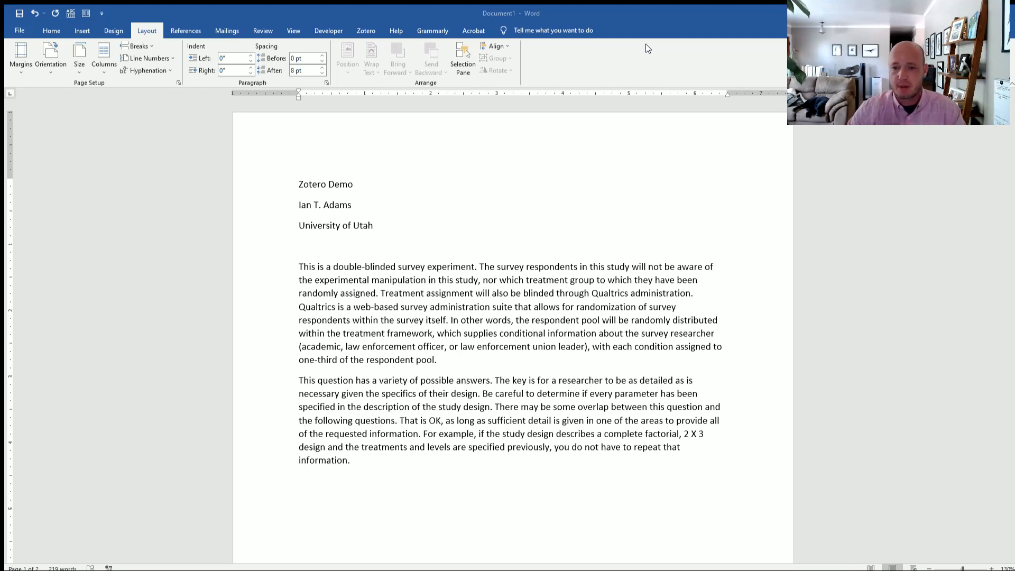
{"action": "left_click", "coordinate": [642, 74]}
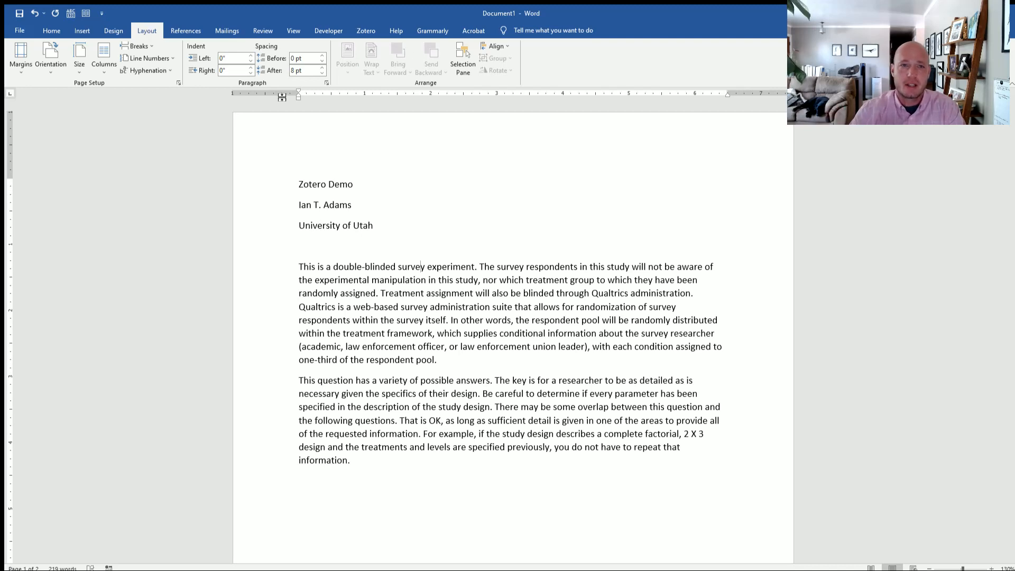
{"action": "left_click", "coordinate": [358, 30]}
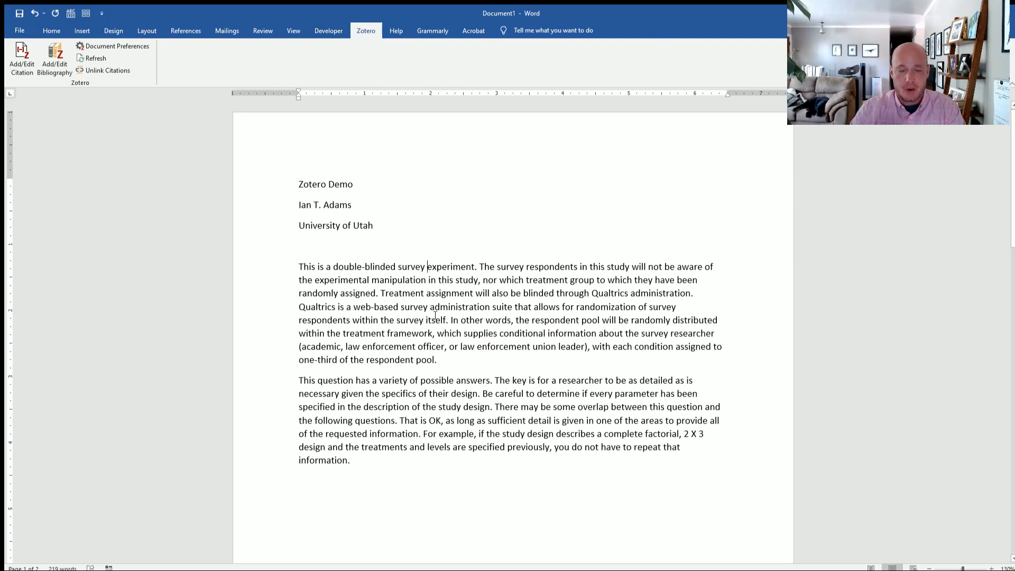
{"action": "left_click", "coordinate": [129, 46]}
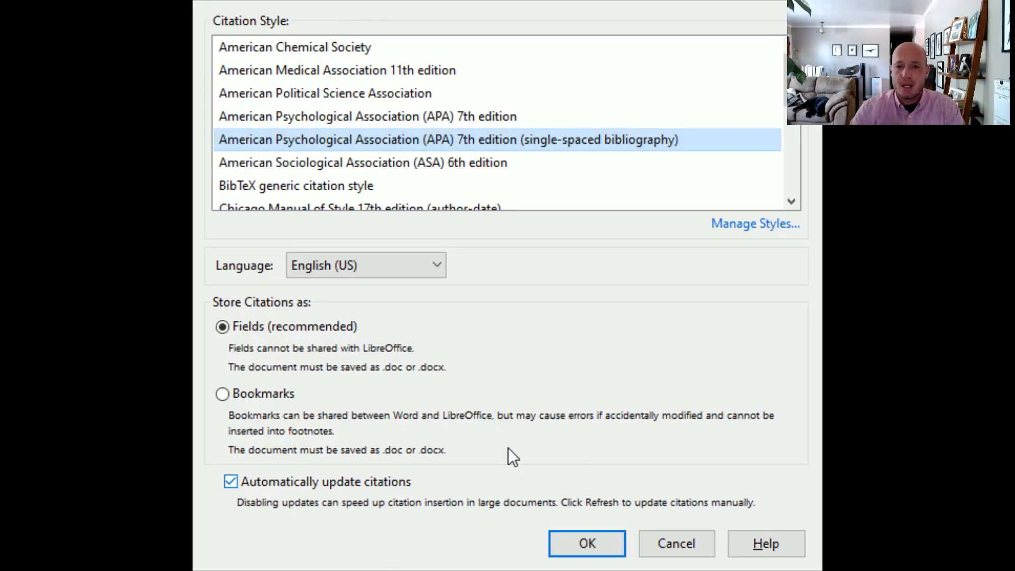
- Look through the available citation styles, including APA 7th edition, its single-spaced bibliography variant, ASA 6th edition and the Chicago styles
{"action": "scroll", "coordinate": [793, 168], "scroll_direction": "down", "scroll_amount": 4}
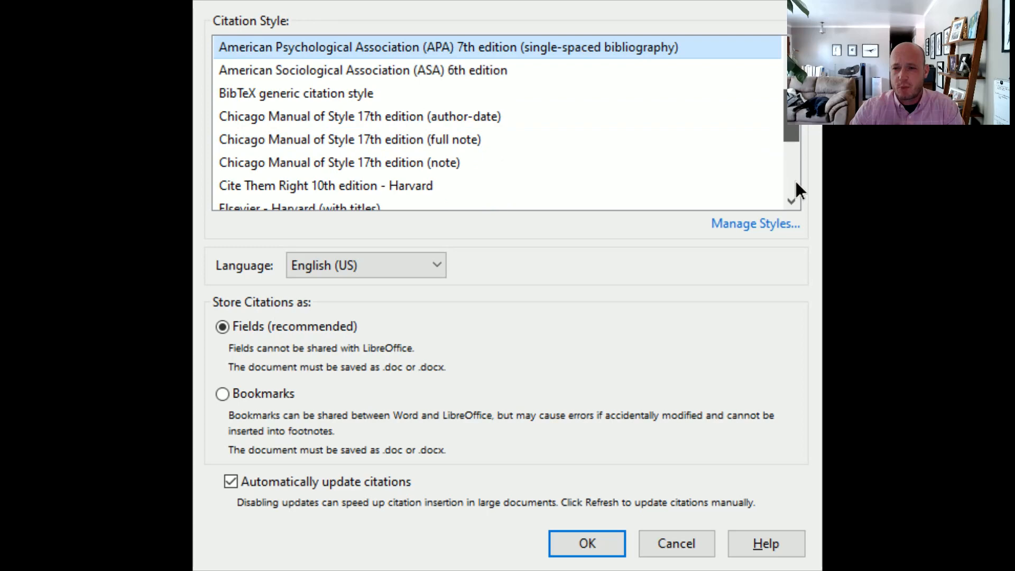
{"action": "scroll", "coordinate": [801, 158], "scroll_direction": "up", "scroll_amount": 4}
{"action": "scroll", "coordinate": [804, 160], "scroll_direction": "down", "scroll_amount": 4}
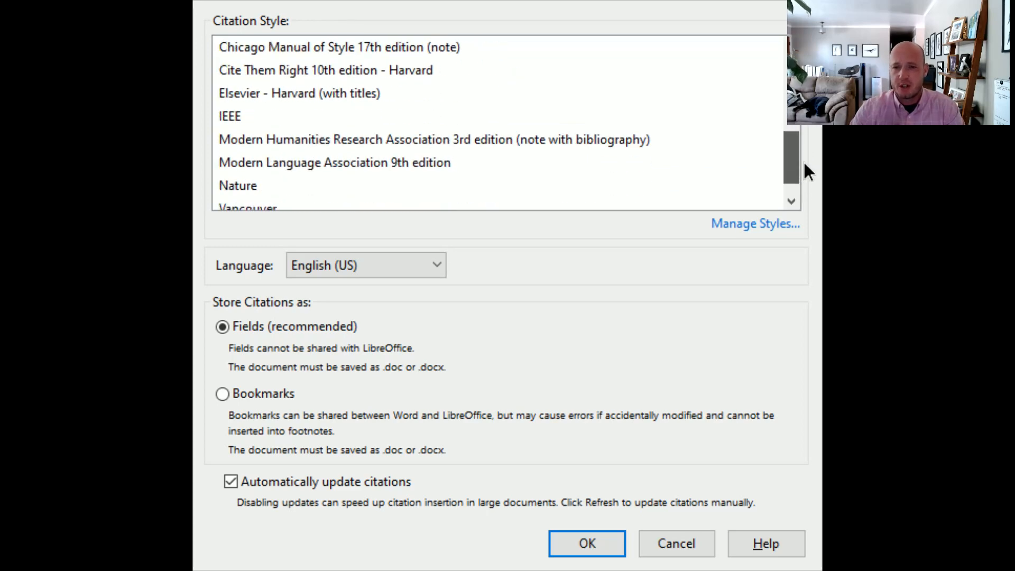
{"action": "scroll", "coordinate": [804, 160], "scroll_direction": "up", "scroll_amount": 2}
{"action": "scroll", "coordinate": [803, 161], "scroll_direction": "up", "scroll_amount": 2}
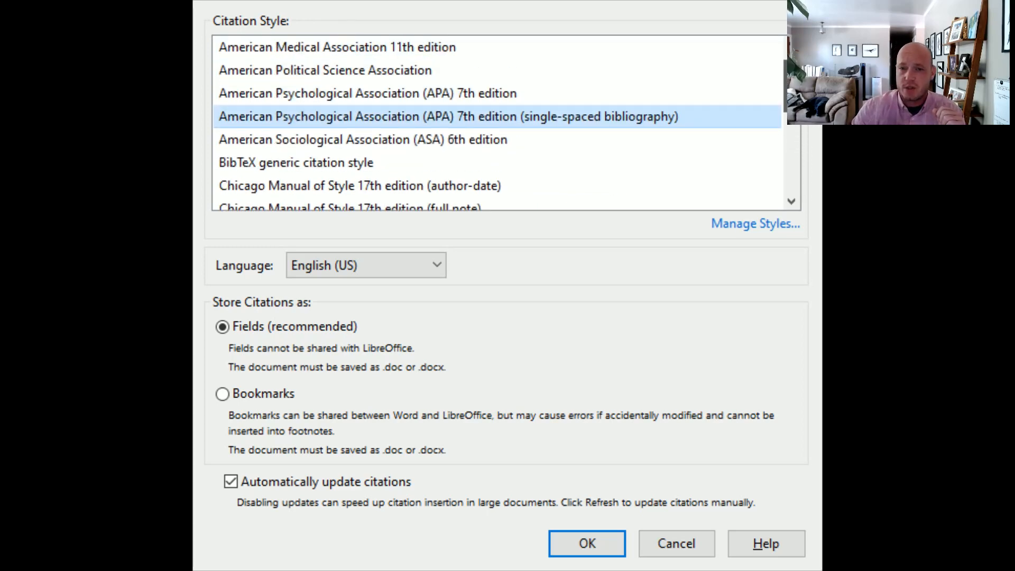
{"action": "left_click", "coordinate": [576, 121]}
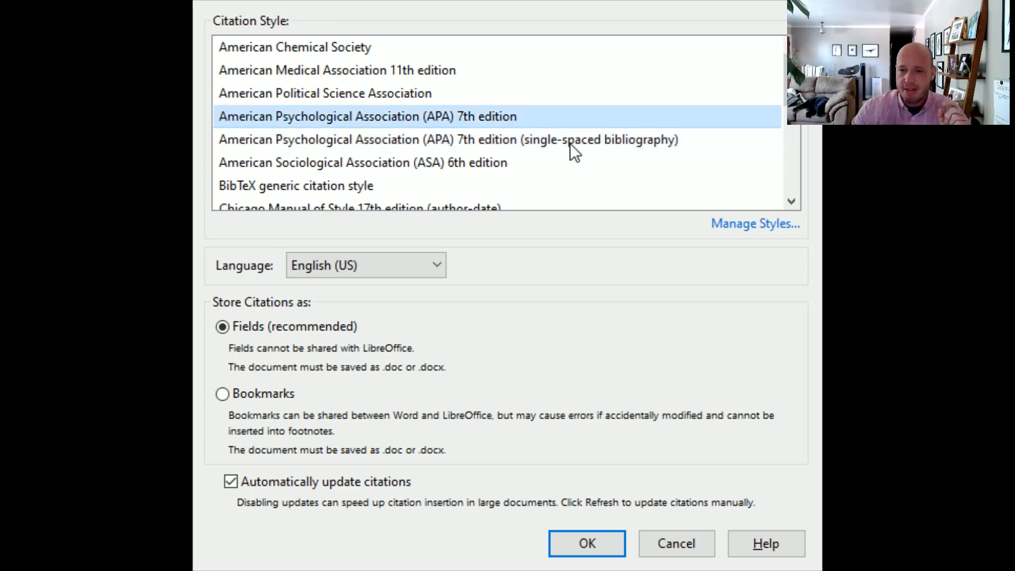
{"action": "left_click", "coordinate": [574, 143]}
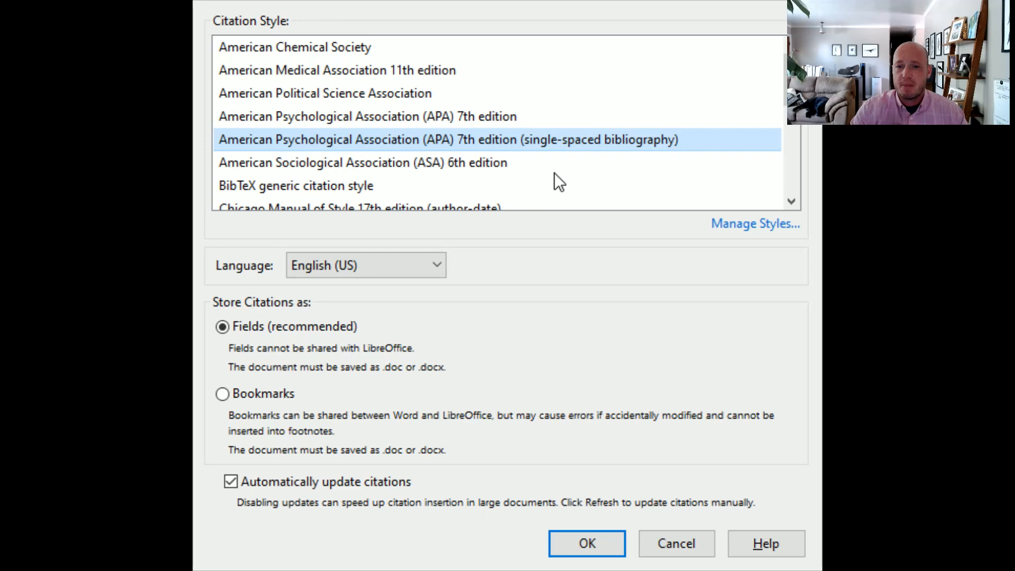
{"action": "left_click", "coordinate": [477, 160]}
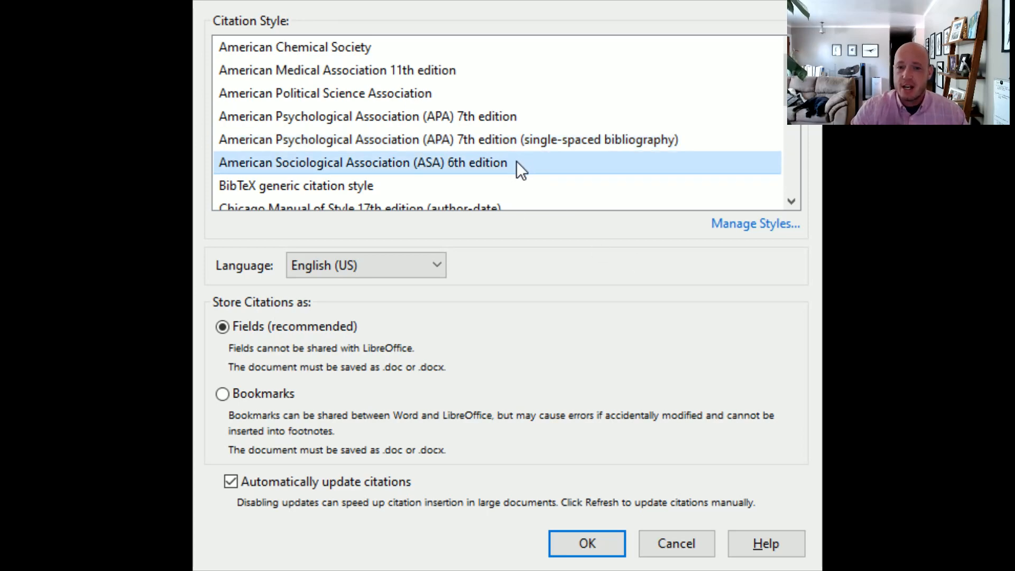
{"action": "scroll", "coordinate": [674, 179], "scroll_direction": "down", "scroll_amount": 1}
{"action": "scroll", "coordinate": [681, 197], "scroll_direction": "down", "scroll_amount": 2}
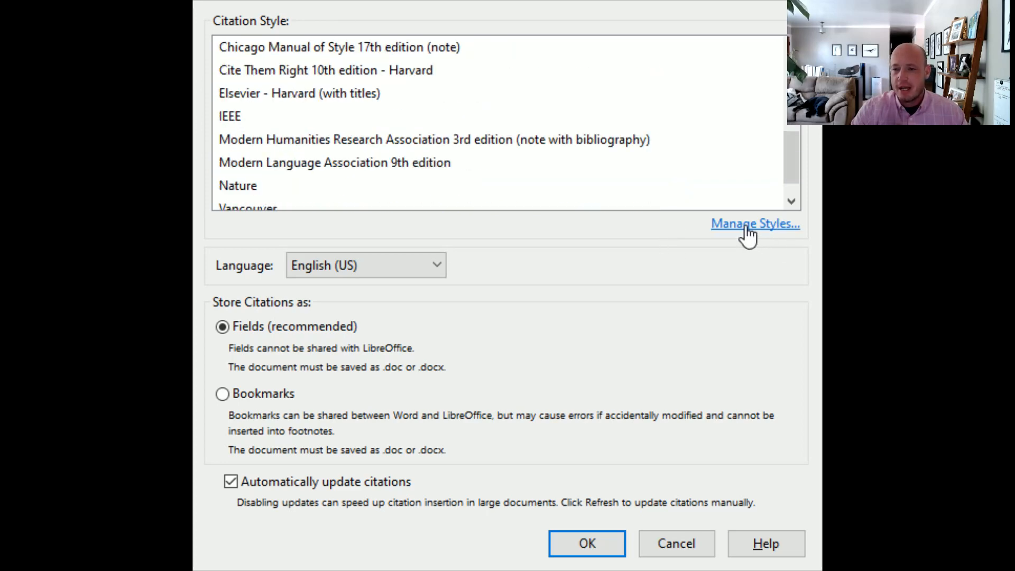
- Set the document's citation style to American Psychological Association (APA) 7th edition
{"action": "scroll", "coordinate": [634, 148], "scroll_direction": "up", "scroll_amount": 3}
{"action": "left_click", "coordinate": [580, 120]}
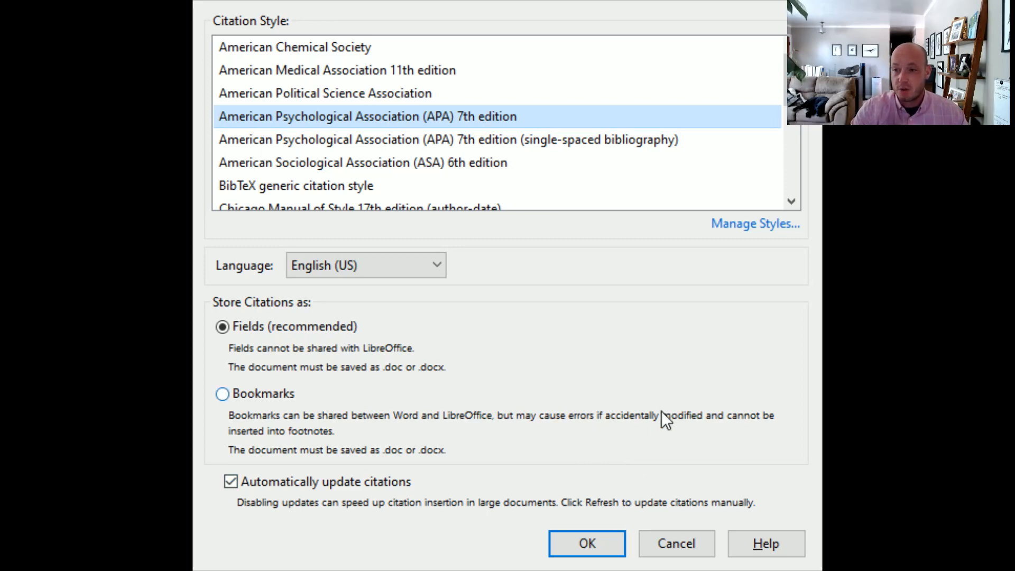
{"action": "left_click", "coordinate": [601, 538]}
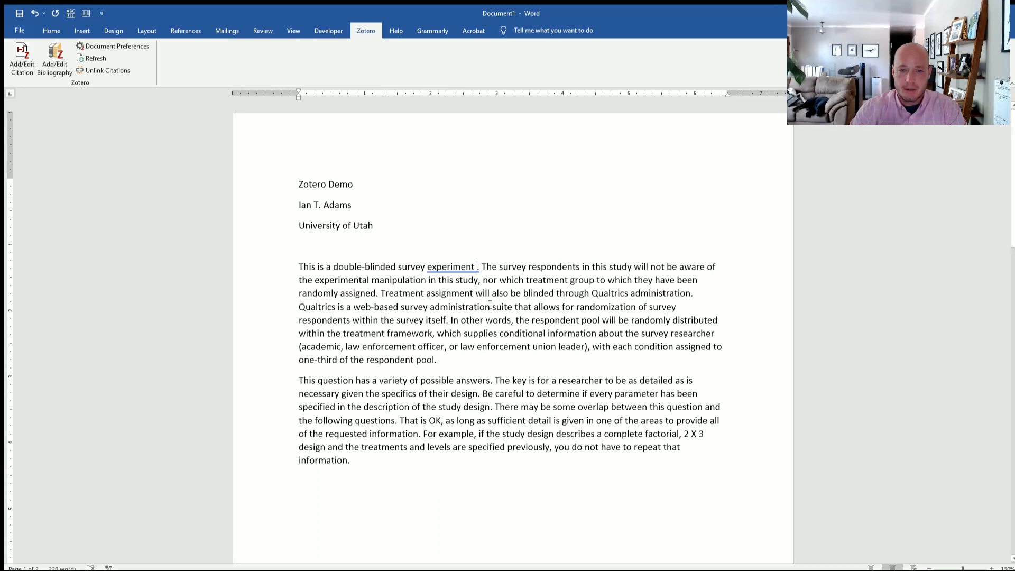
- Cite Curry, 2015 and Curry, 2018 after "survey experiment" in the first sentence, and give the 2018 source the locator paragraph 52
{"action": "key", "text": "BackSpace"}
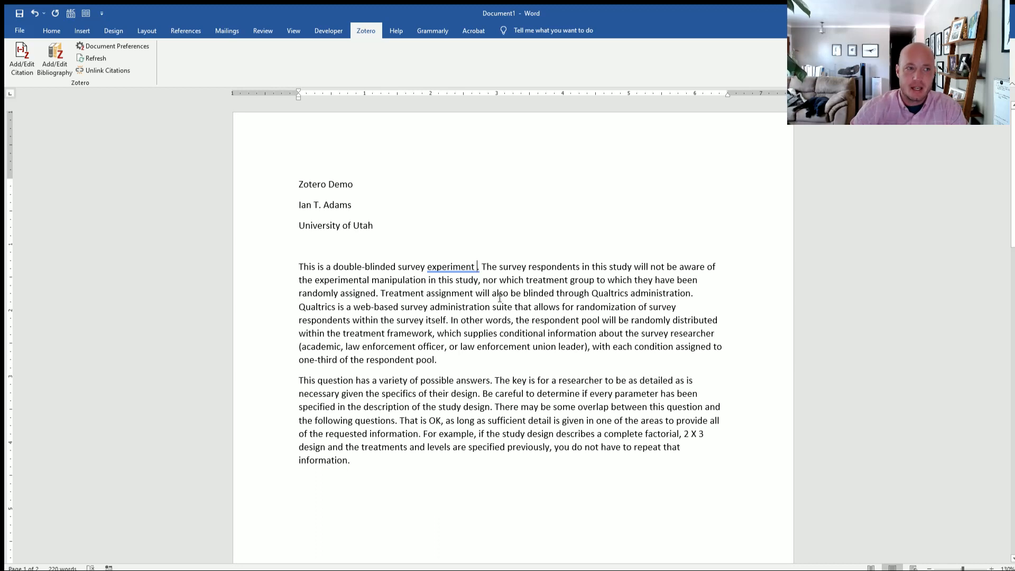
{"action": "left_click", "coordinate": [20, 63]}
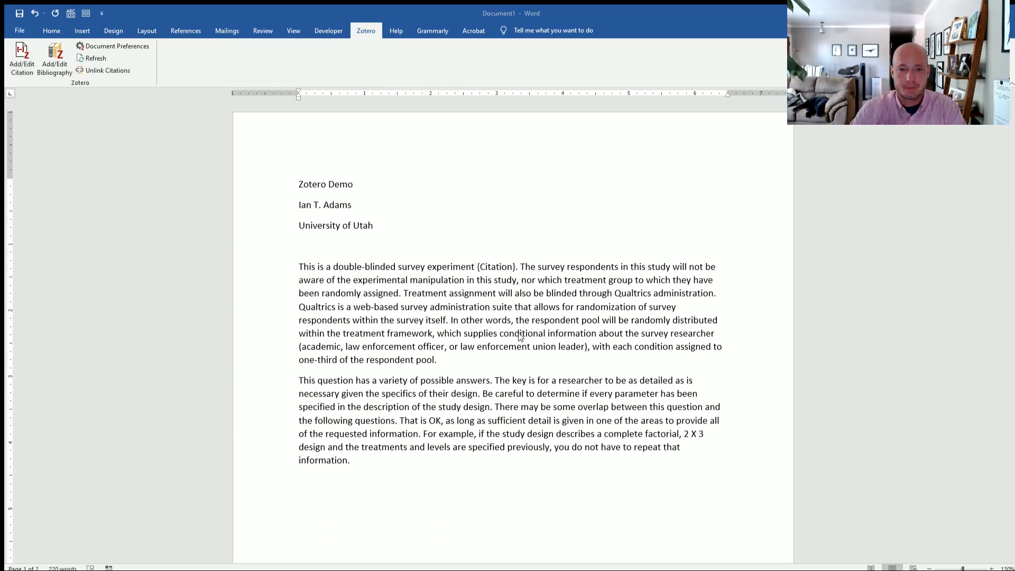
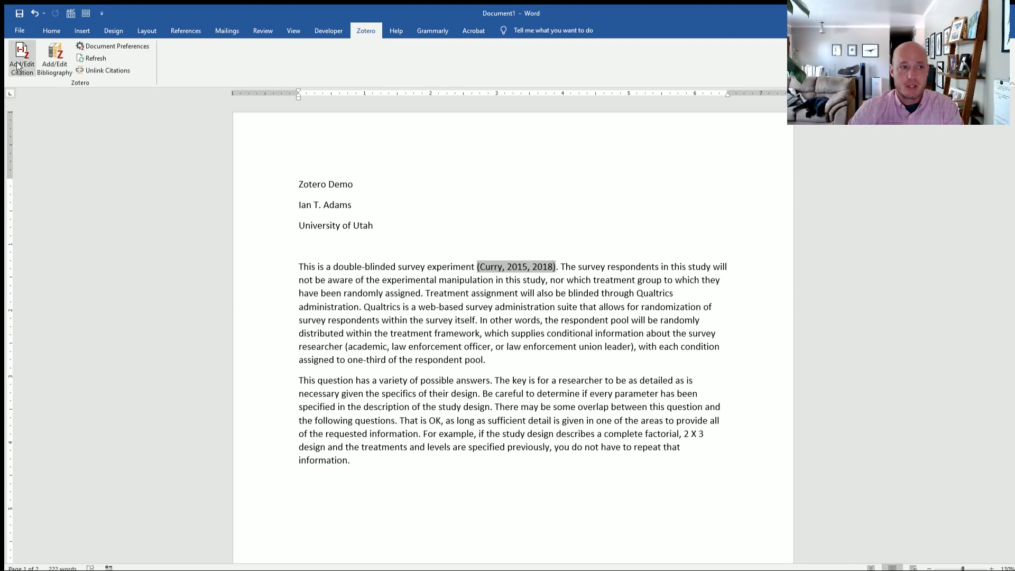
{"action": "left_click", "coordinate": [531, 266]}
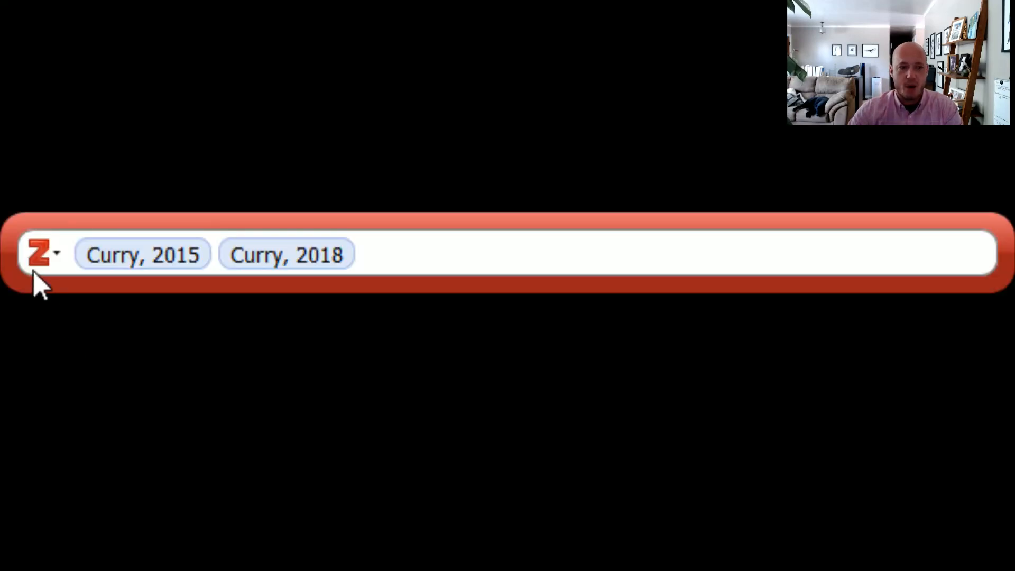
{"action": "left_click", "coordinate": [331, 248]}
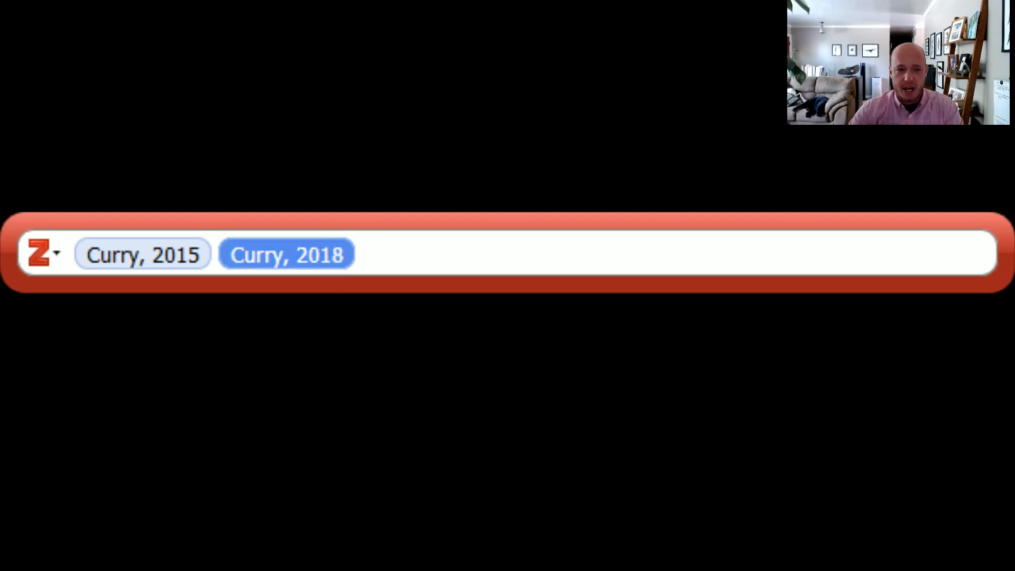
{"action": "type", "text": "52"}
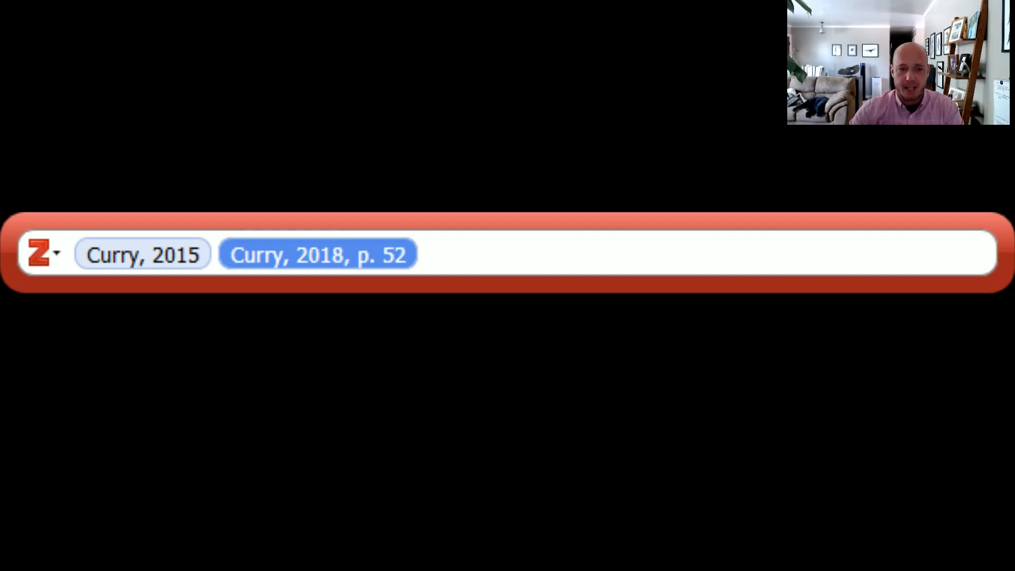
{"action": "key", "text": "Return"}
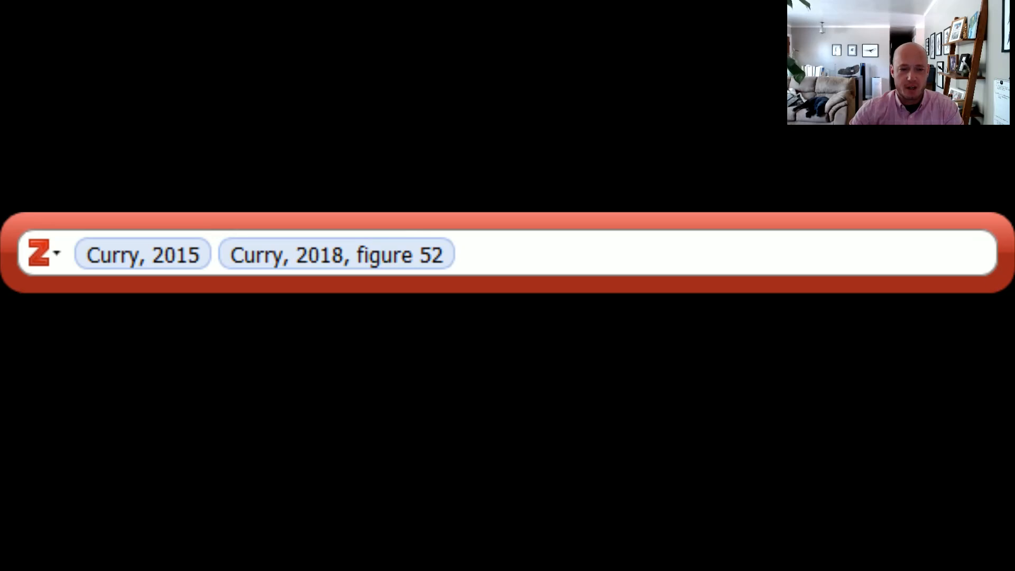
{"action": "key", "text": "Return"}
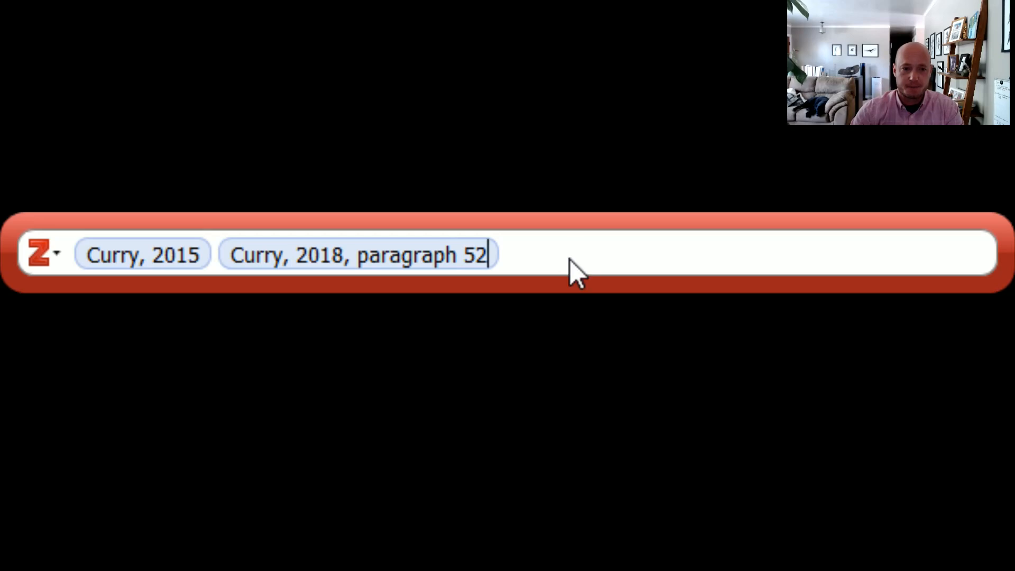
{"action": "key", "text": "Return"}
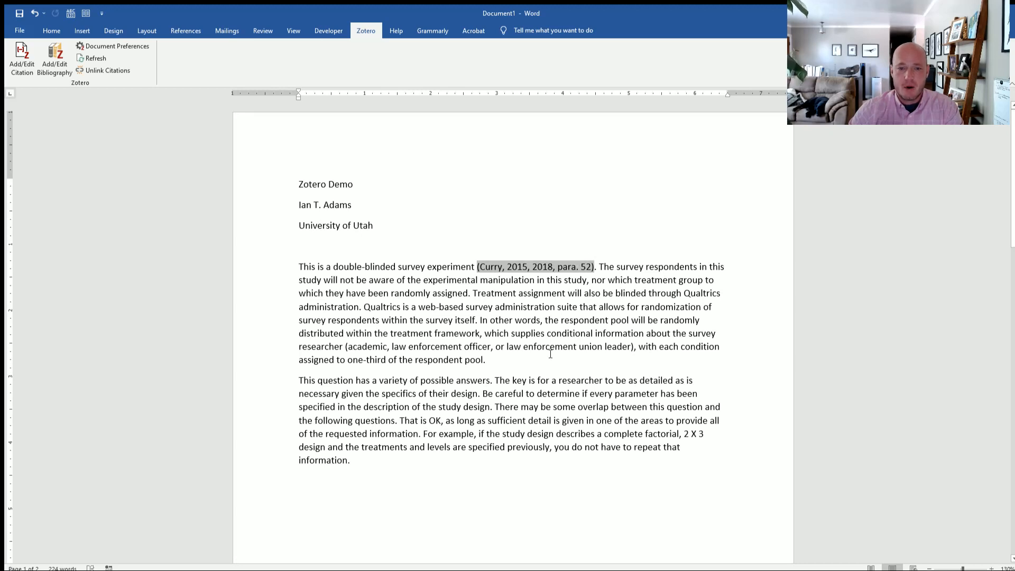
- Cite Curry, 2017 at the end of the second paragraph's sentence ending "the specifics of their design"
{"action": "left_click", "coordinate": [493, 380]}
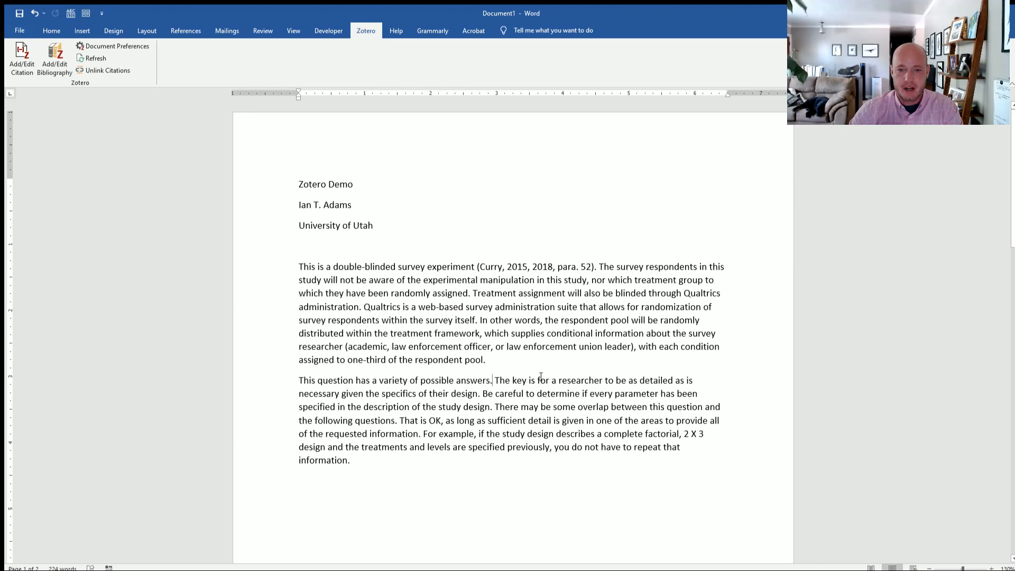
{"action": "left_click", "coordinate": [476, 391]}
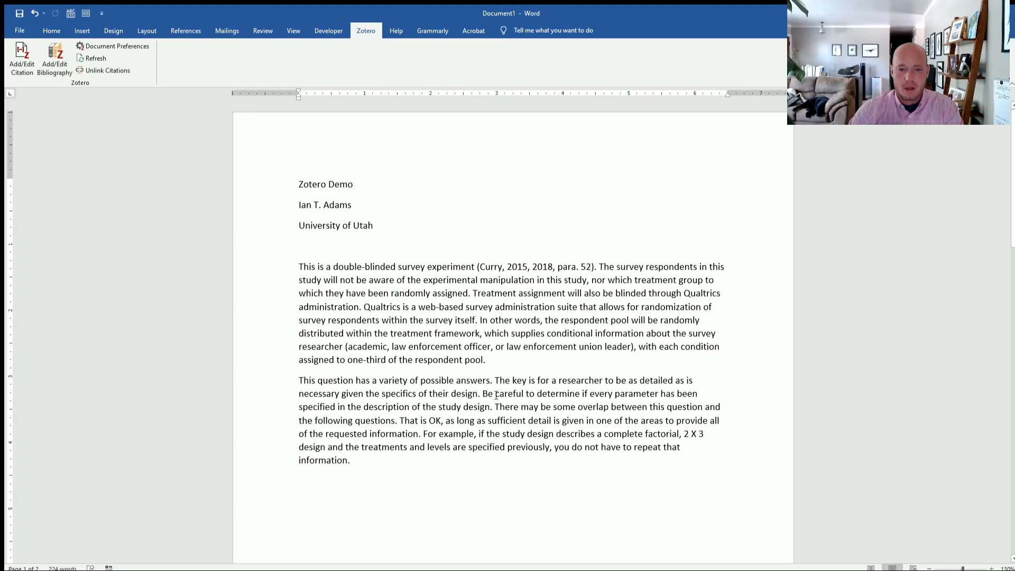
{"action": "left_click", "coordinate": [20, 57]}
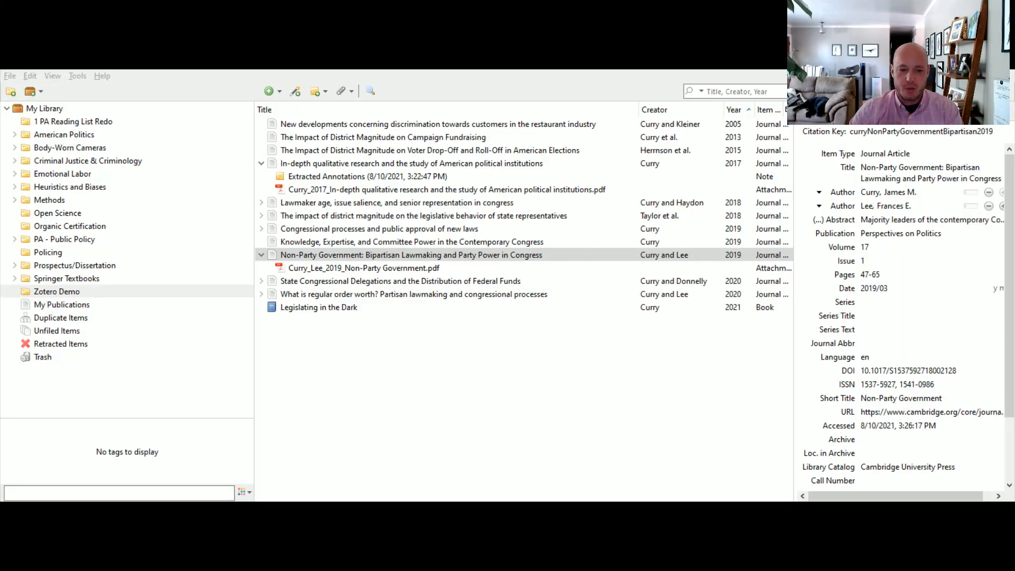
- In Zotero, copy the first quotation, starting "In this essay I discuss", from the 2017 article's Extracted Annotations note
{"action": "left_click", "coordinate": [410, 175]}
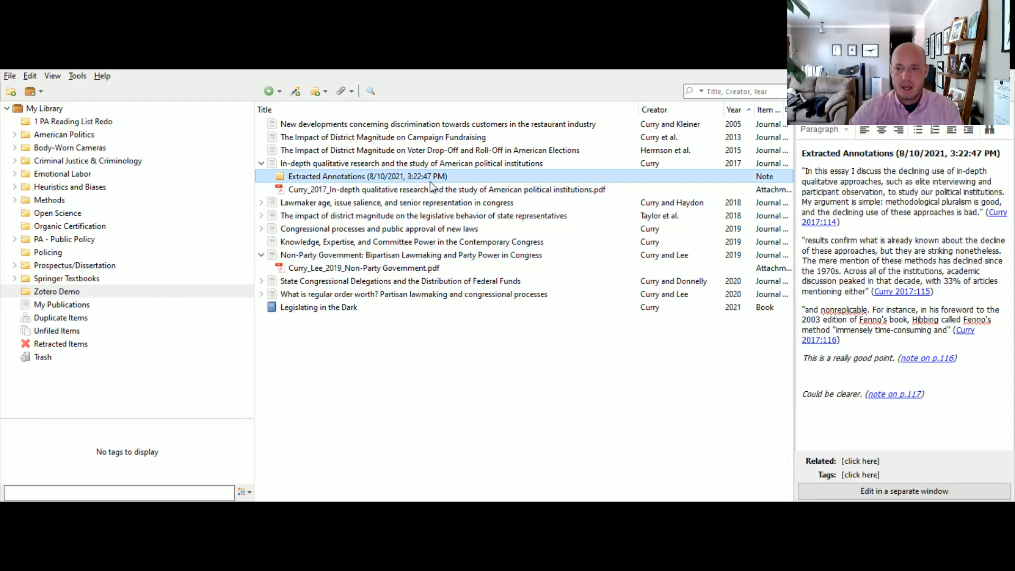
{"action": "left_click_drag", "start_coordinate": [803, 170], "coordinate": [986, 217]}
{"action": "left_click_drag", "start_coordinate": [802, 172], "coordinate": [984, 224]}
{"action": "left_click", "coordinate": [812, 174]}
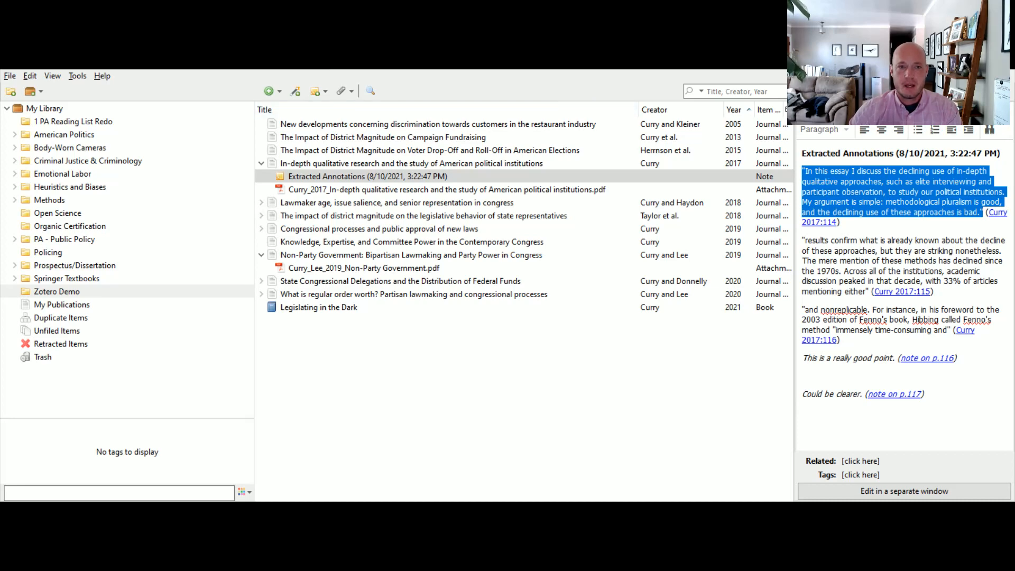
- Back in Word, replace the sentence before the Curry, 2017 citation with the copied quotation, followed by a space
{"action": "key", "text": "alt+Tab"}
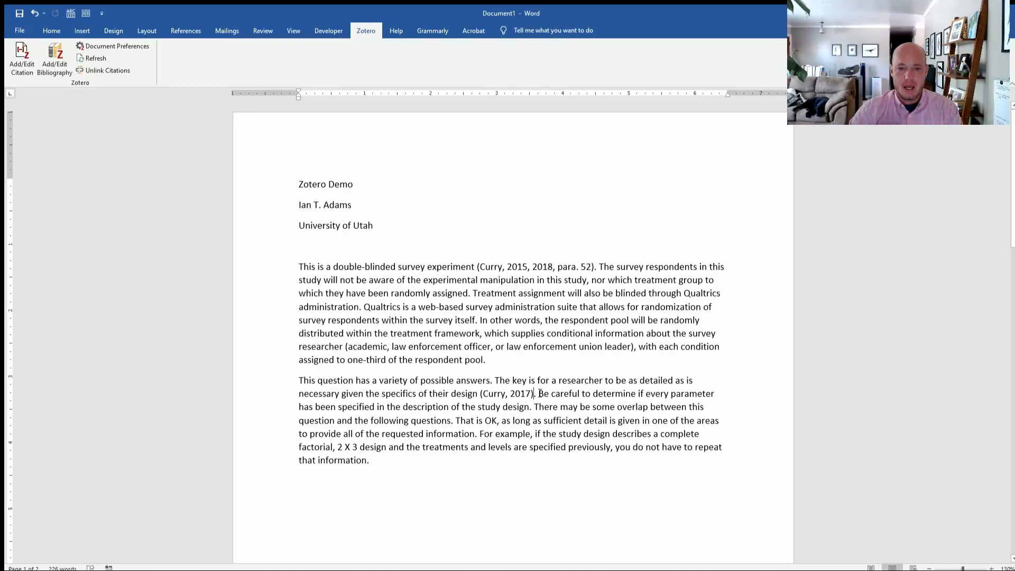
{"action": "left_click_drag", "start_coordinate": [479, 393], "coordinate": [495, 378]}
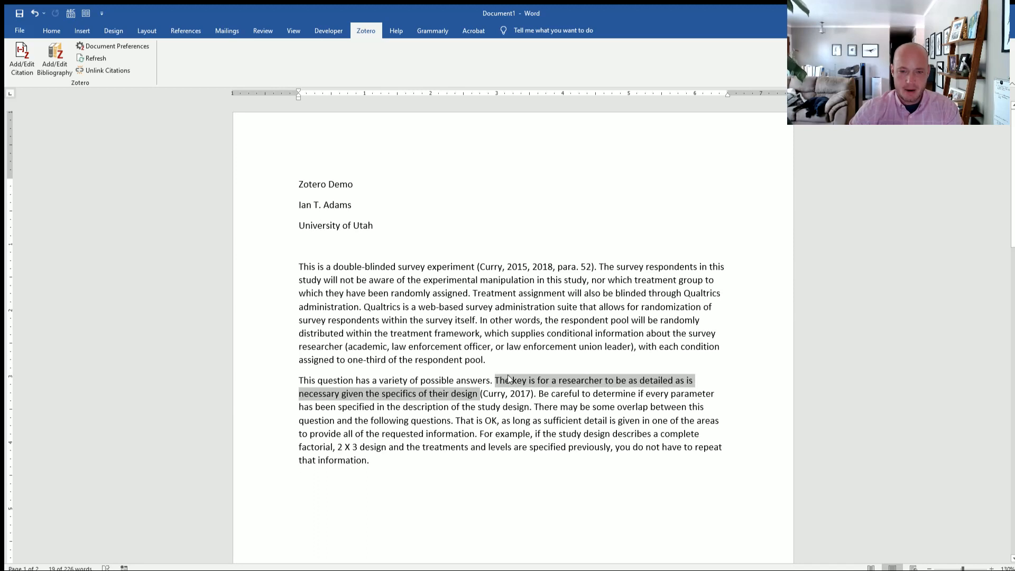
{"action": "key", "text": "ctrl+v"}
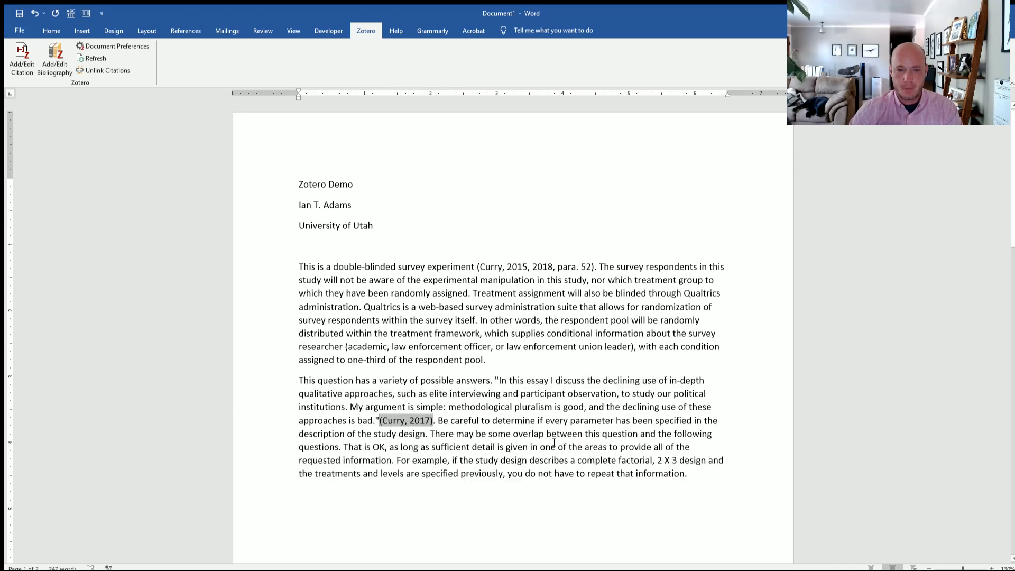
{"action": "left_click", "coordinate": [375, 420]}
{"action": "key", "text": "Right"}
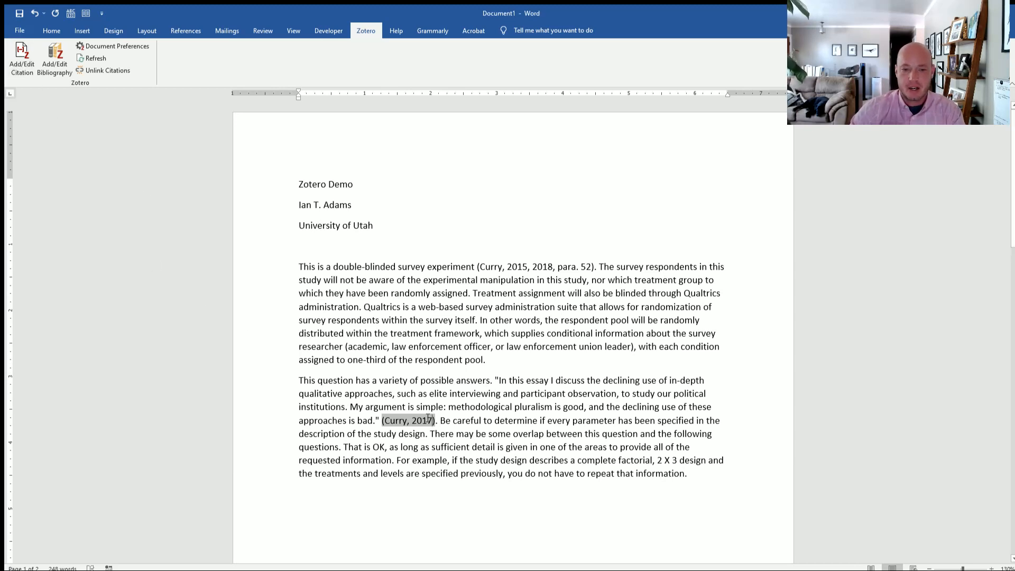
- Add the page reference "p. 114" to the Curry, 2017 citation after the quotation
{"action": "type", "text": ", p. "}
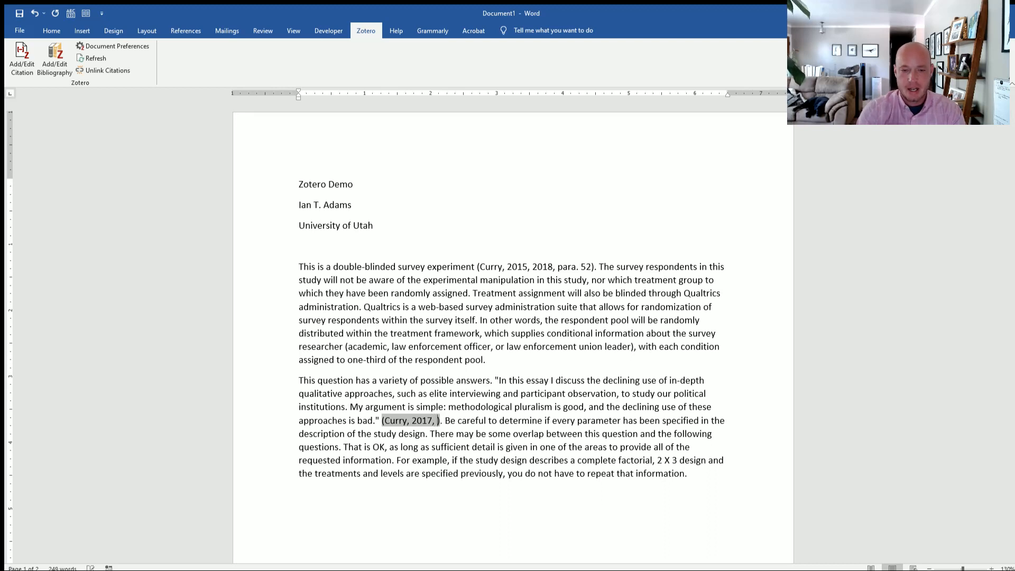
{"action": "type", "text": "114"}
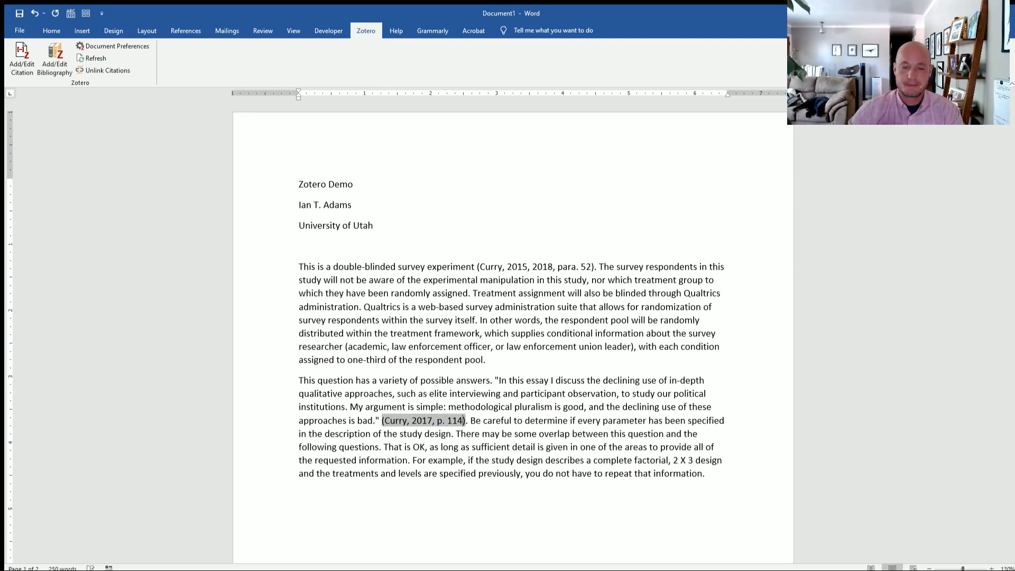
{"action": "left_click", "coordinate": [592, 435]}
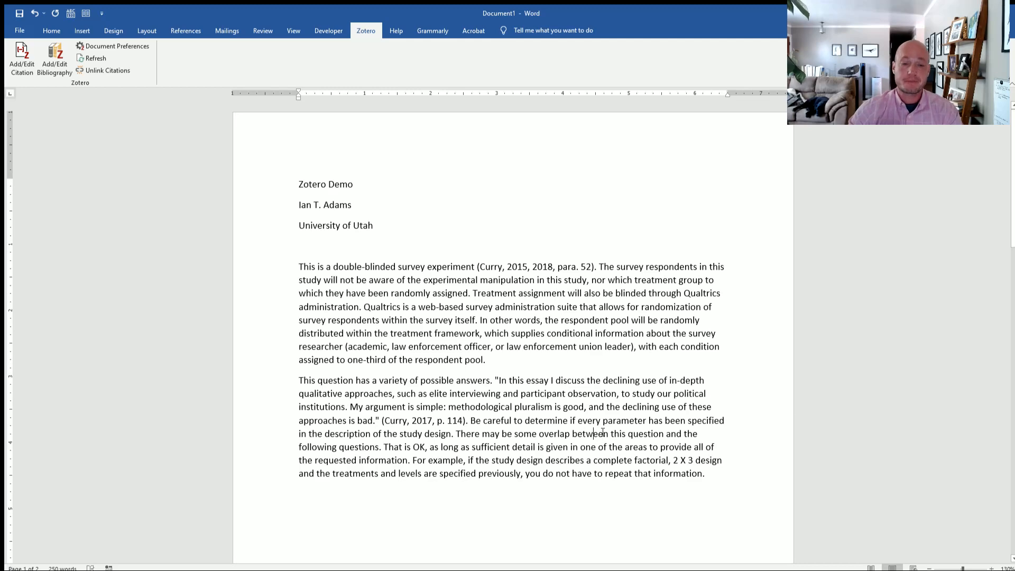
- Insert the Zotero bibliography below the References heading on the second page
{"action": "scroll", "coordinate": [605, 427], "scroll_direction": "down", "scroll_amount": 6}
{"action": "scroll", "coordinate": [612, 428], "scroll_direction": "up", "scroll_amount": 2}
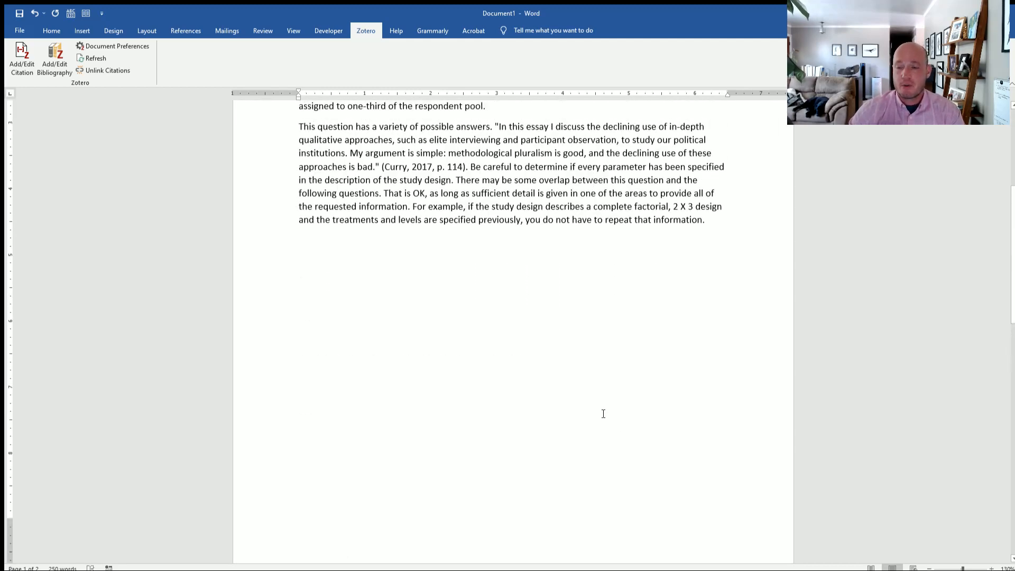
{"action": "scroll", "coordinate": [603, 413], "scroll_direction": "up", "scroll_amount": 5}
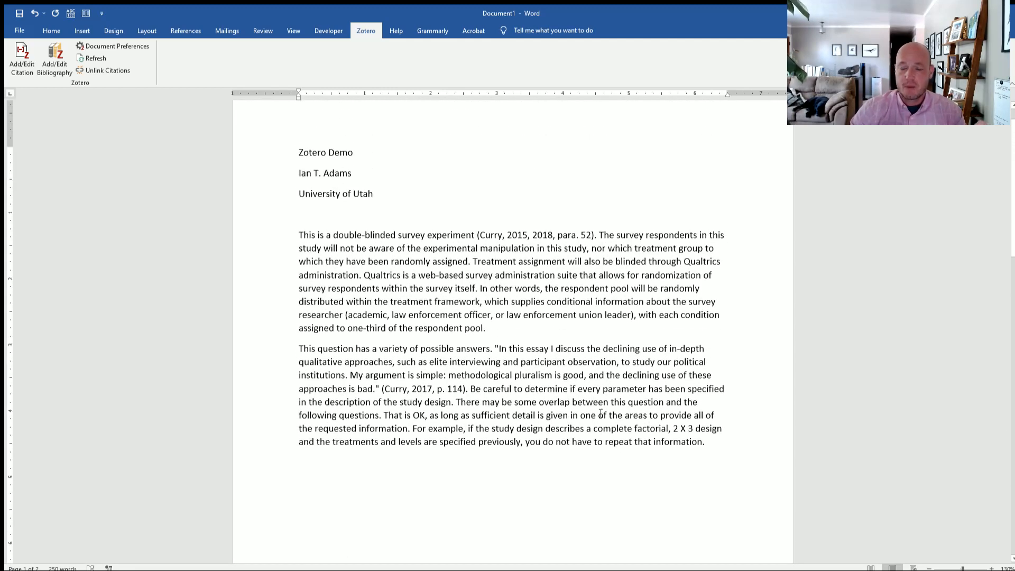
{"action": "scroll", "coordinate": [603, 415], "scroll_direction": "down", "scroll_amount": 4}
{"action": "scroll", "coordinate": [606, 417], "scroll_direction": "down", "scroll_amount": 4}
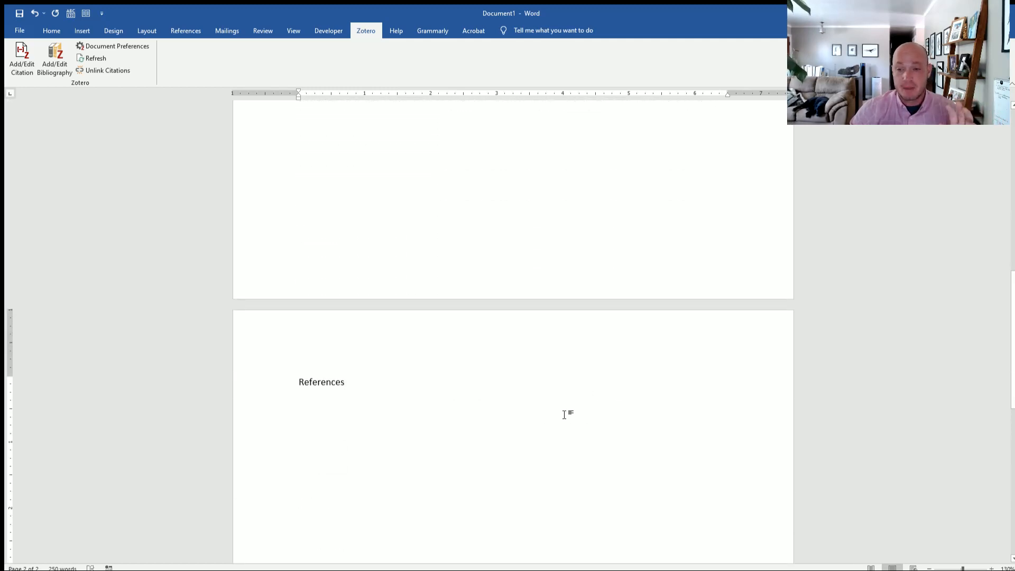
{"action": "scroll", "coordinate": [565, 414], "scroll_direction": "down", "scroll_amount": 3}
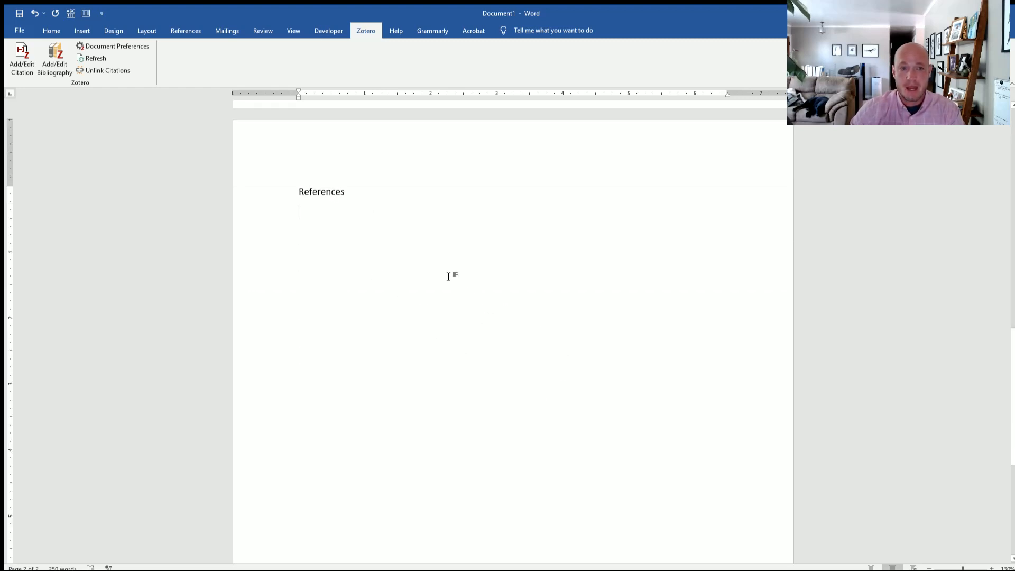
{"action": "scroll", "coordinate": [419, 256], "scroll_direction": "up", "scroll_amount": 2}
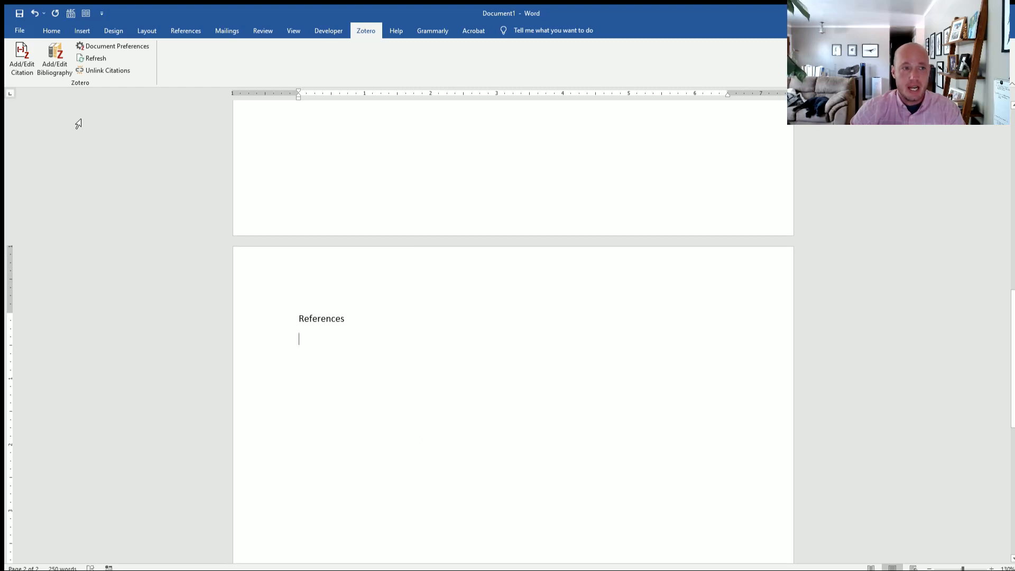
{"action": "left_click", "coordinate": [58, 66]}
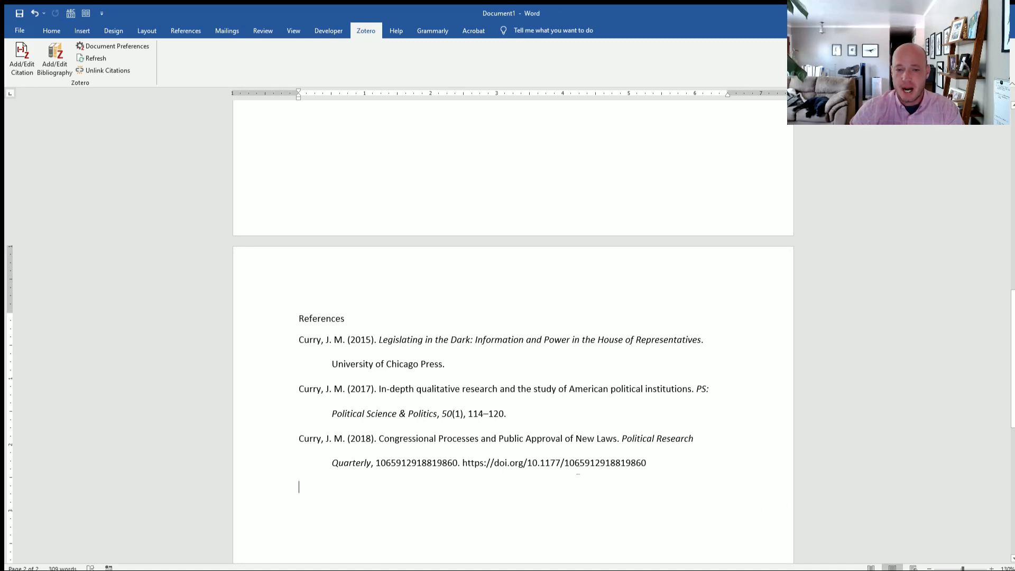
- Examine the APA reference entries, including the DOI and the 2015 book entry, and compare them with the in-text citations
{"action": "left_click_drag", "start_coordinate": [544, 465], "coordinate": [693, 469]}
{"action": "left_click", "coordinate": [659, 501]}
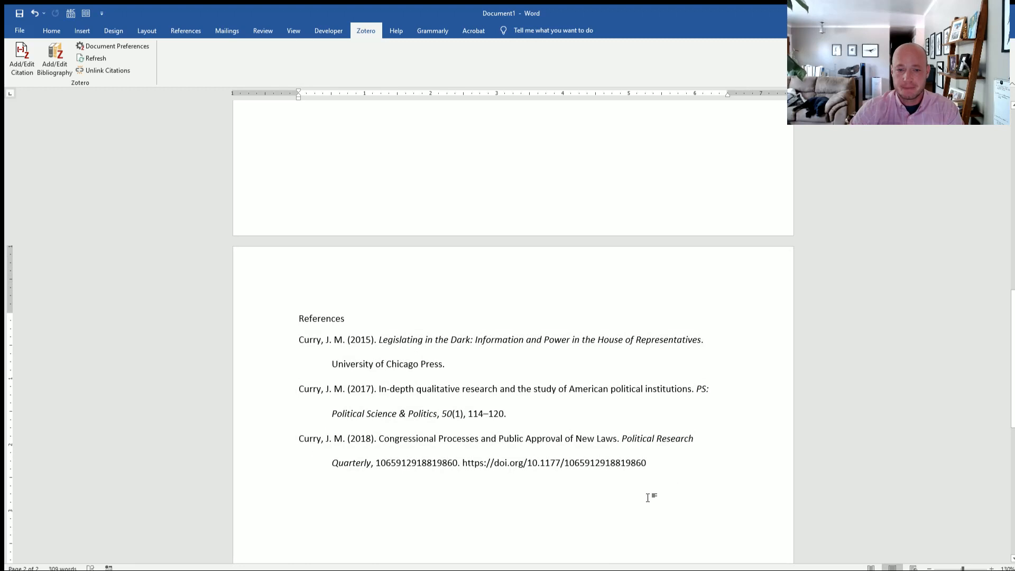
{"action": "left_click", "coordinate": [446, 364]}
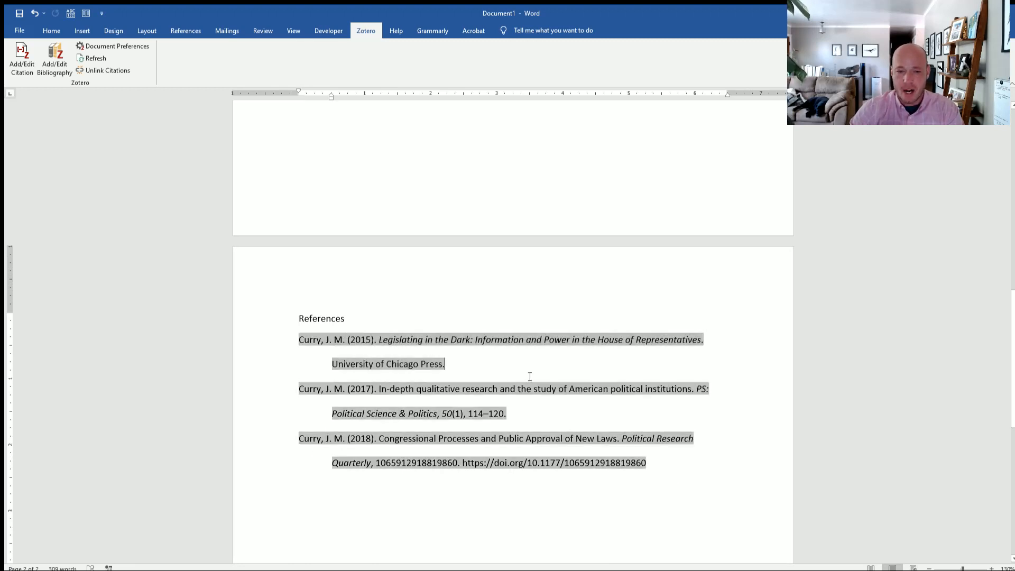
{"action": "left_click_drag", "start_coordinate": [296, 332], "coordinate": [465, 353]}
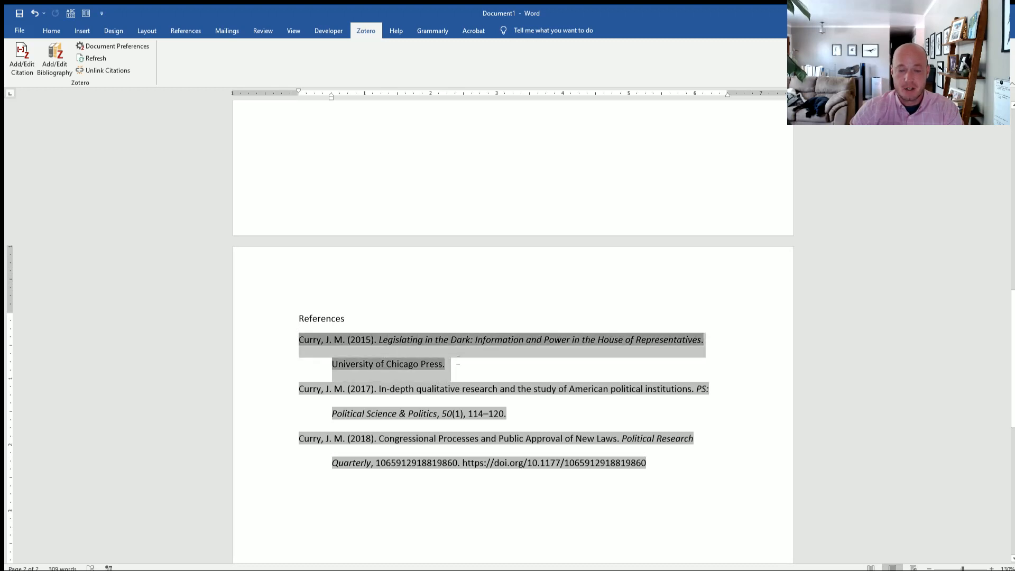
{"action": "left_click", "coordinate": [501, 368]}
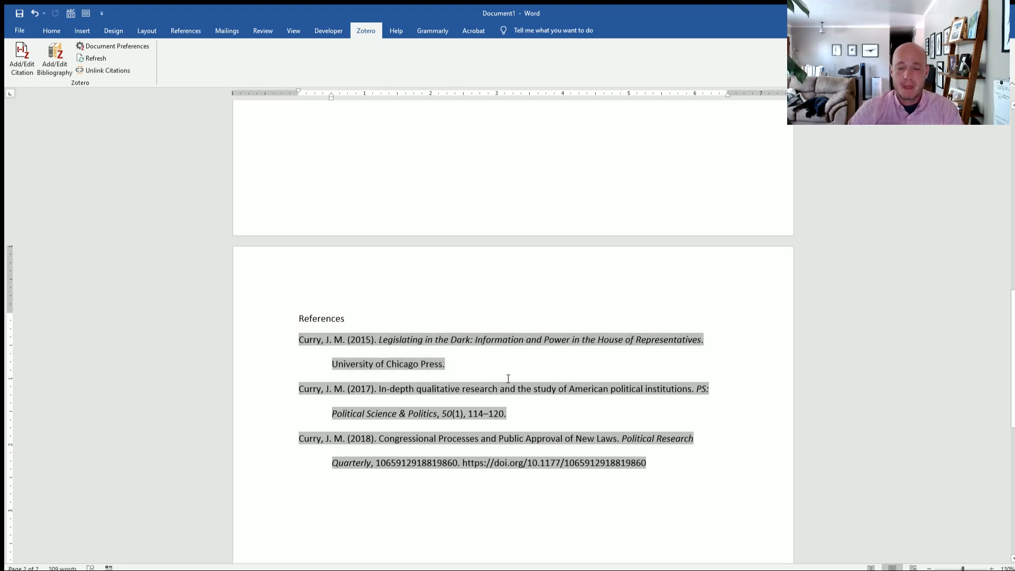
{"action": "scroll", "coordinate": [533, 394], "scroll_direction": "up", "scroll_amount": 6}
{"action": "scroll", "coordinate": [537, 408], "scroll_direction": "down", "scroll_amount": 8}
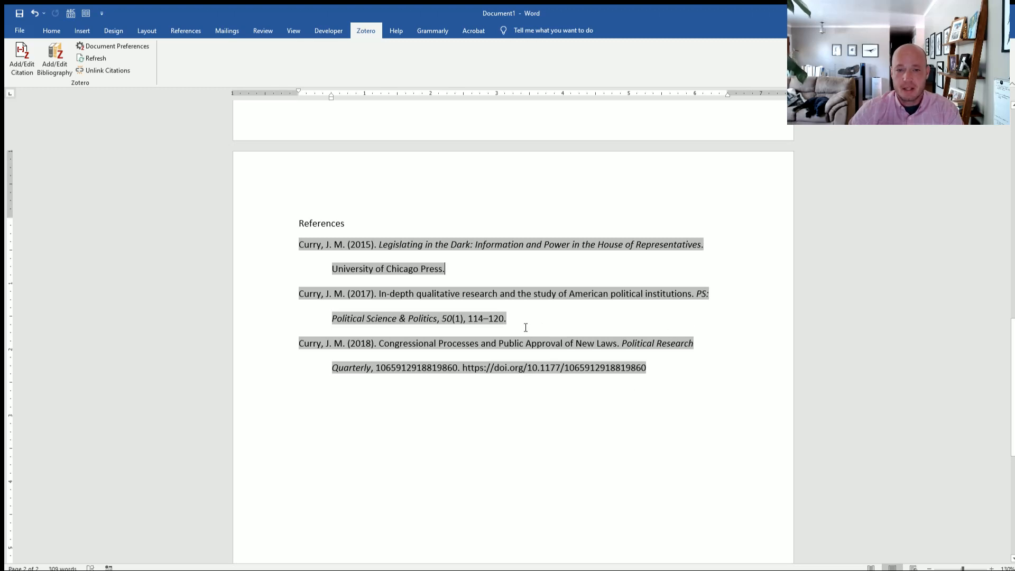
{"action": "left_click", "coordinate": [550, 410]}
{"action": "left_click", "coordinate": [493, 293]}
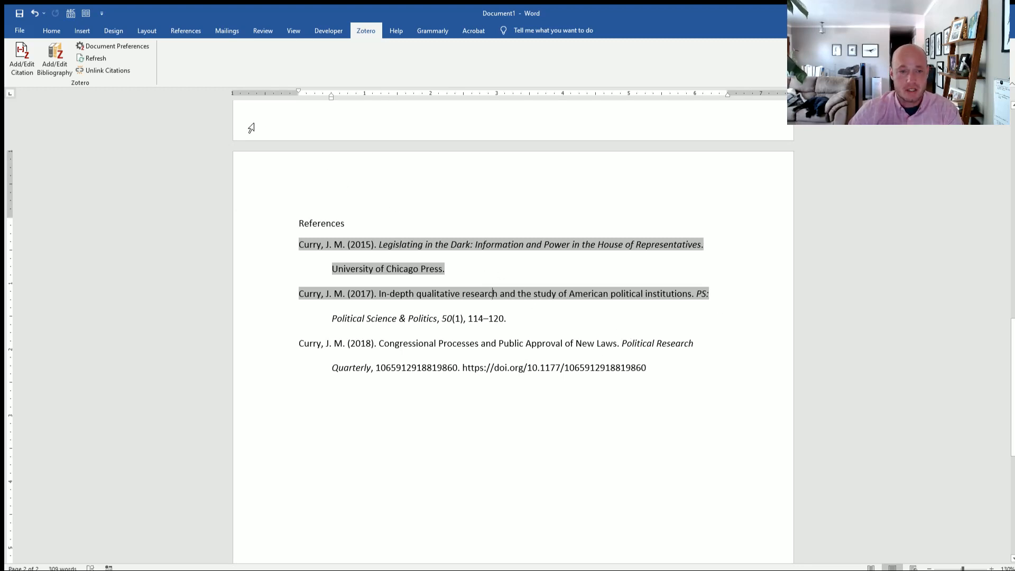
{"action": "left_click", "coordinate": [416, 295]}
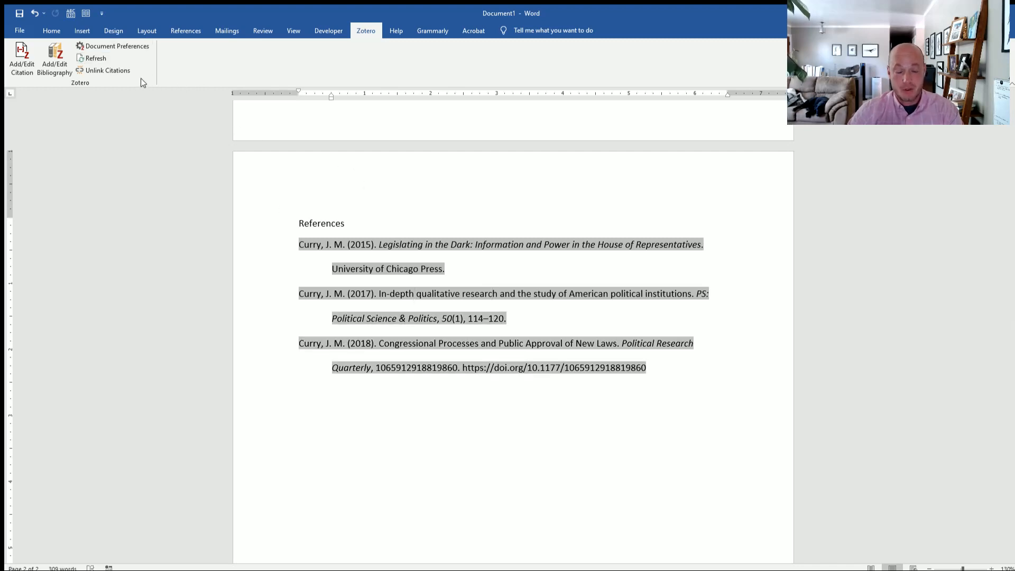
{"action": "left_click", "coordinate": [59, 64]}
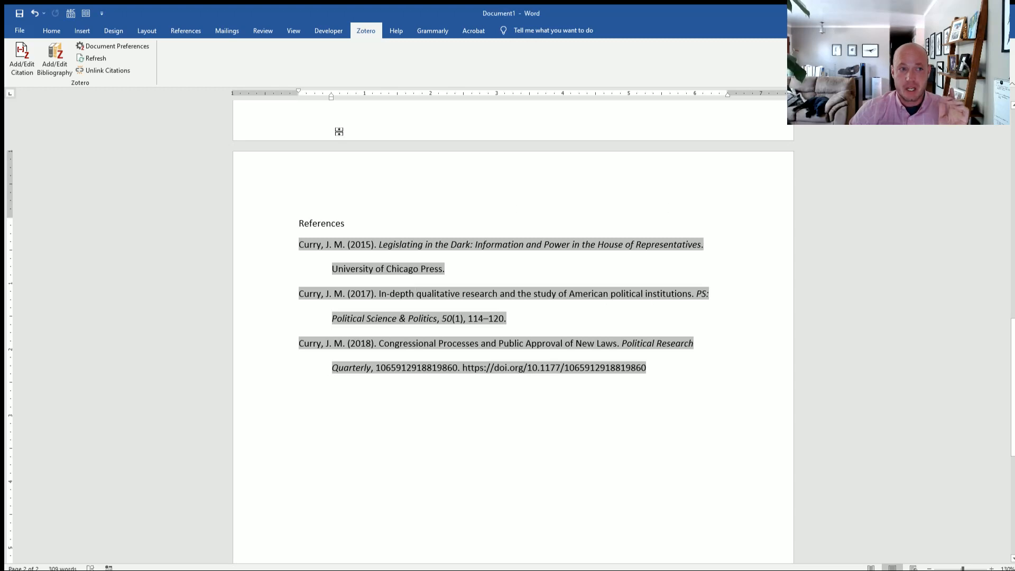
- Change the document's citation style to Chicago Manual of Style 17th edition (author-date)
{"action": "left_click", "coordinate": [138, 47]}
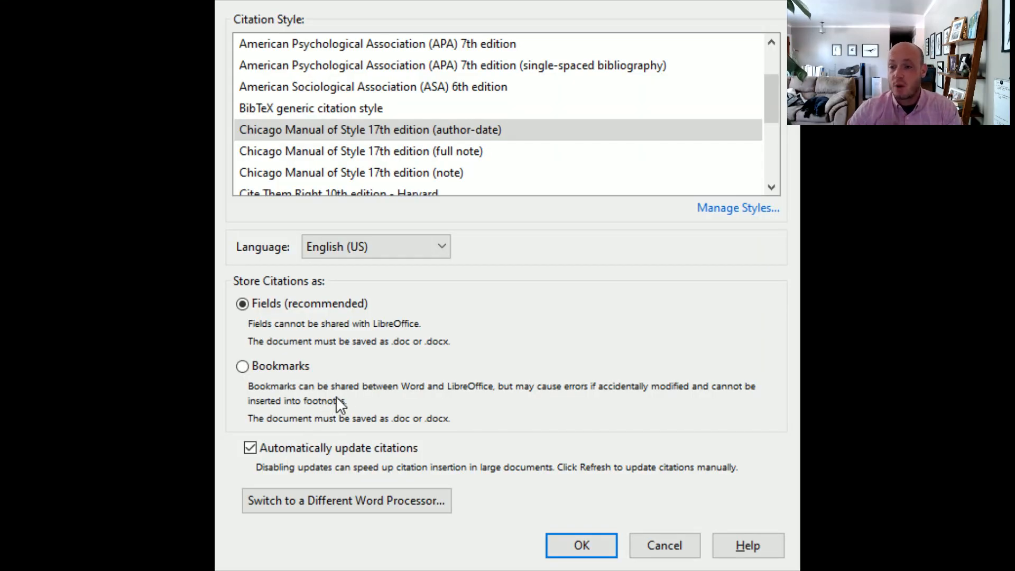
{"action": "left_click", "coordinate": [539, 128]}
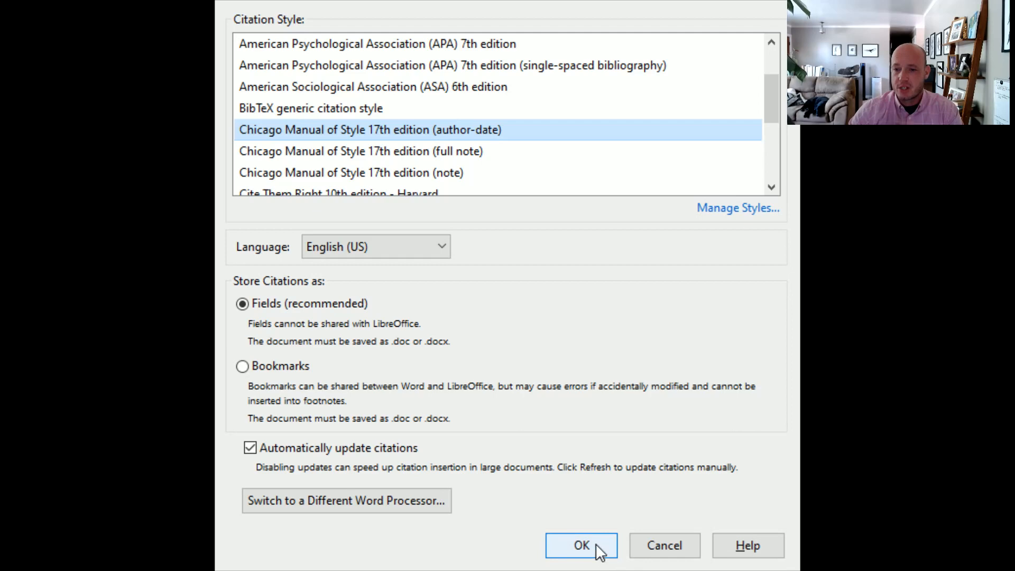
{"action": "left_click", "coordinate": [581, 545]}
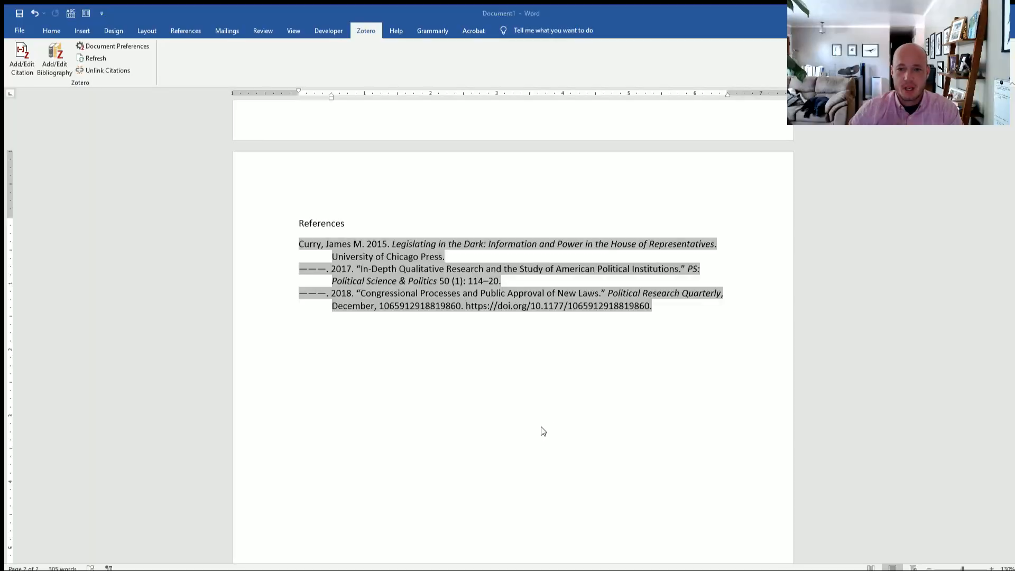
- Examine how the Chicago-style reference list formats the author's first name and repeated authors
{"action": "left_click", "coordinate": [465, 358]}
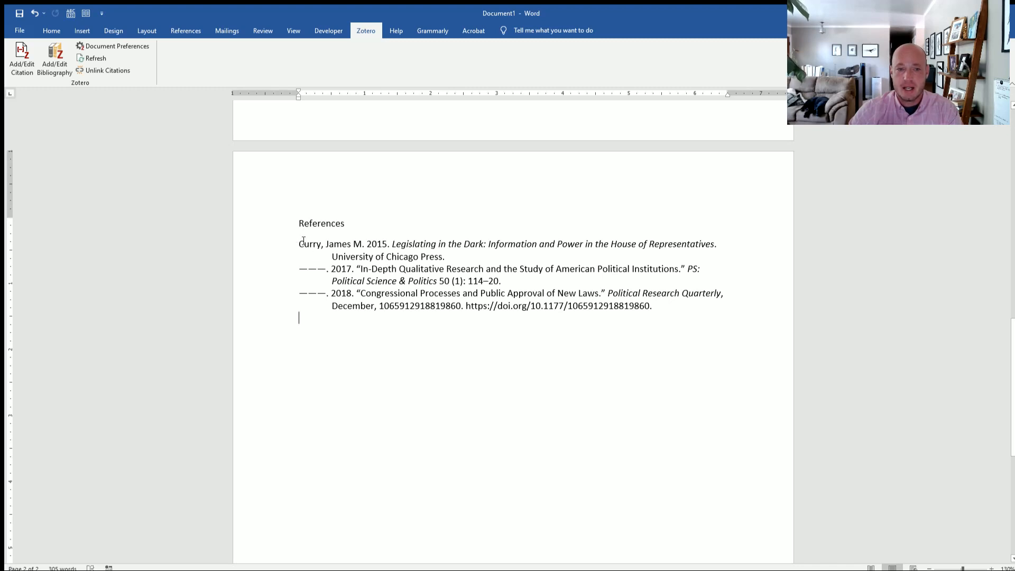
{"action": "left_click_drag", "start_coordinate": [323, 240], "coordinate": [351, 241]}
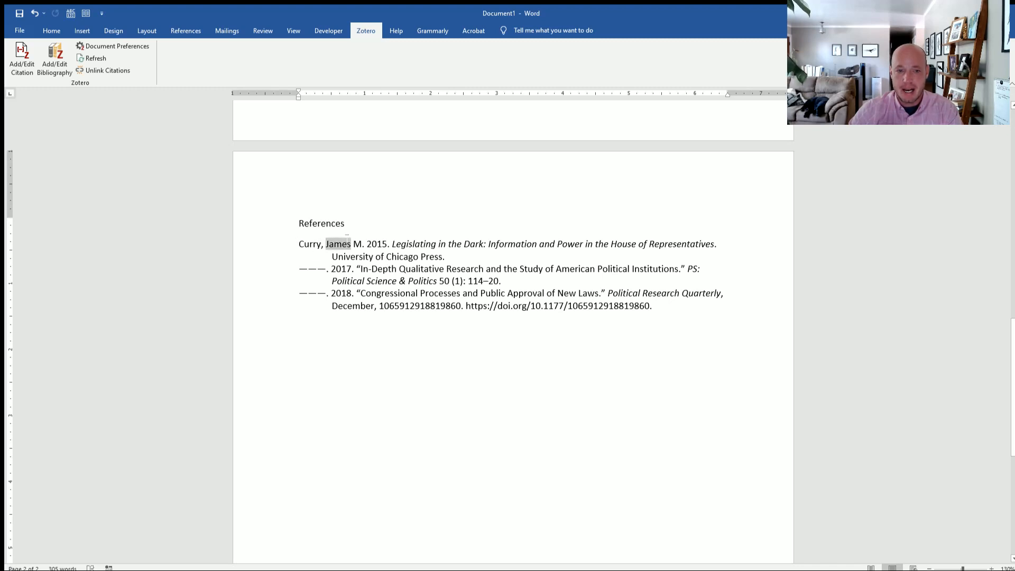
{"action": "left_click", "coordinate": [313, 266]}
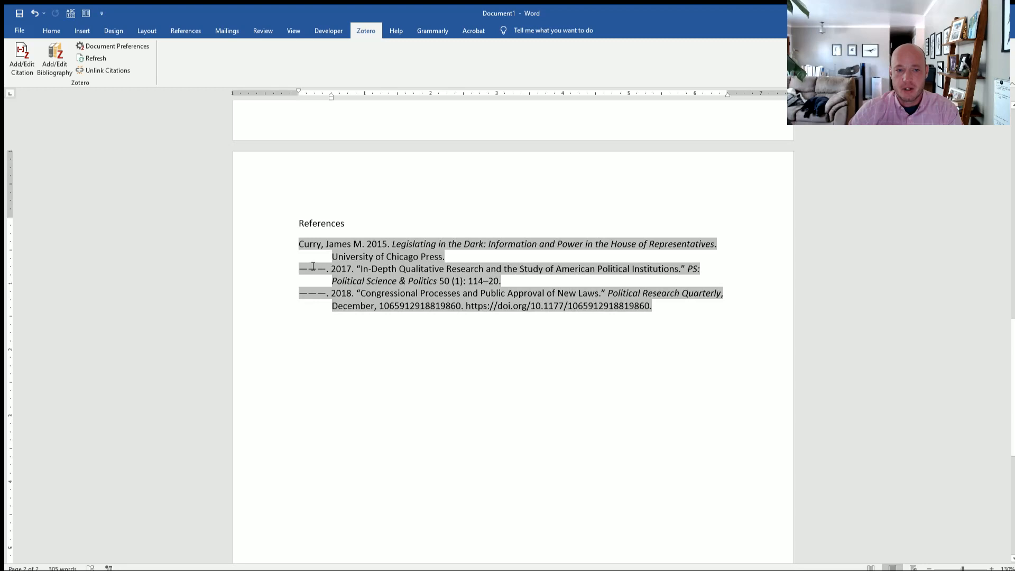
{"action": "left_click_drag", "start_coordinate": [309, 266], "coordinate": [325, 267]}
{"action": "left_click", "coordinate": [670, 434]}
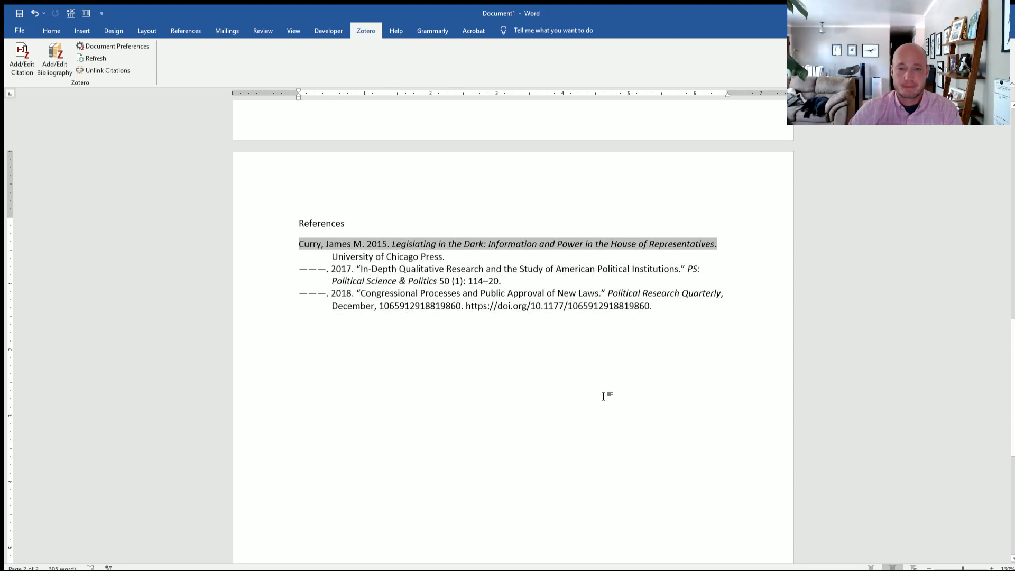
{"action": "left_click", "coordinate": [624, 512]}
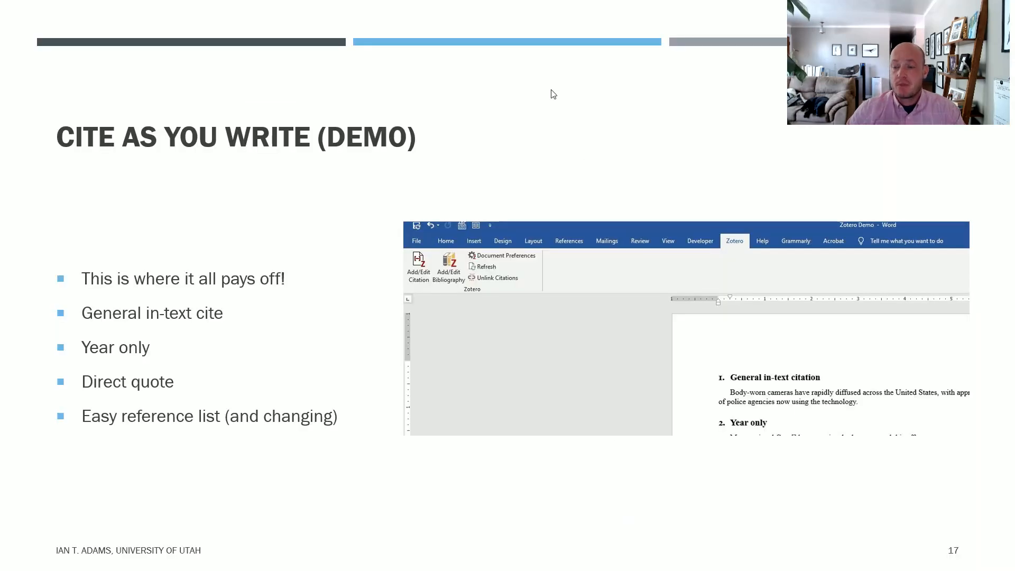